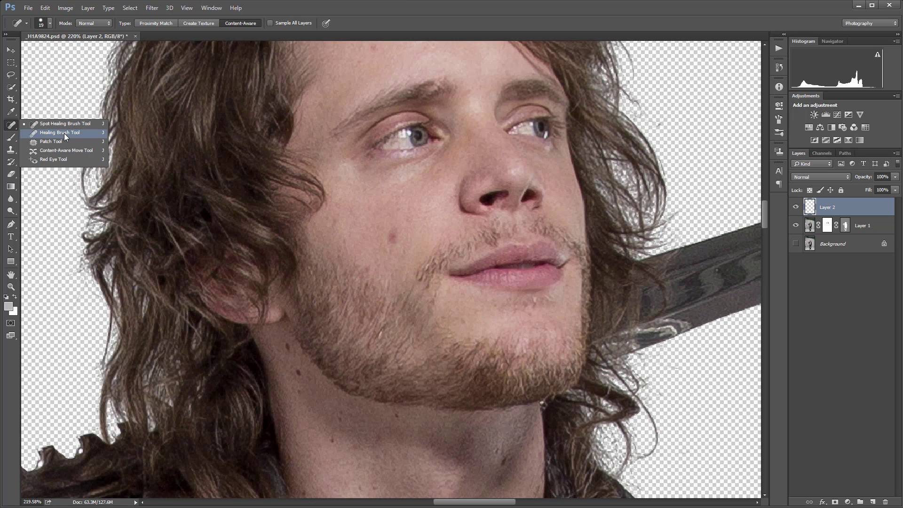
# - Set the Healing Brush to sample Current & Below and heal the mole on the cheek using nearby skin
pyautogui.click(64, 135)
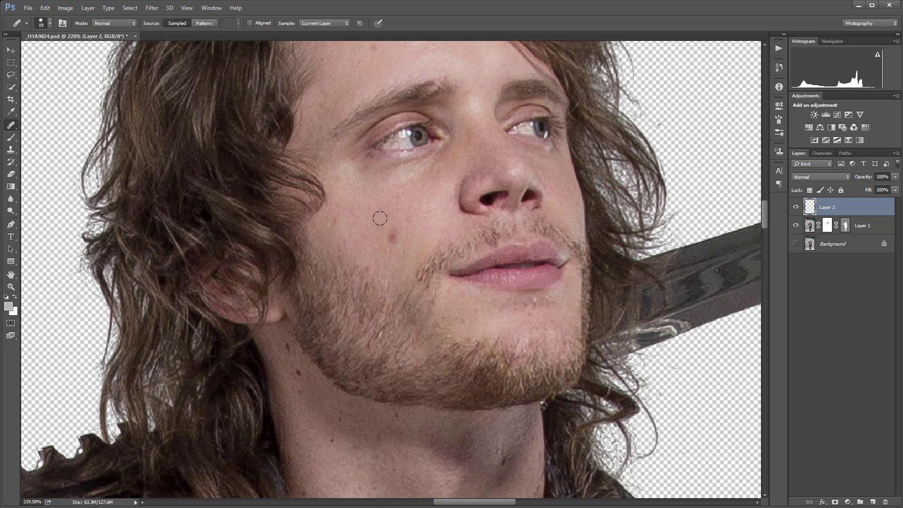
pyautogui.keyDown('alt'); pyautogui.click(368, 227); pyautogui.keyUp('alt')
pyautogui.moveTo(396, 230)
pyautogui.mouseDown()
pyautogui.moveTo(388, 240)
pyautogui.moveTo(392, 227)
pyautogui.mouseUp()
pyautogui.click(337, 23)
pyautogui.click(325, 35)
pyautogui.keyDown('alt'); pyautogui.click(372, 227); pyautogui.keyUp('alt')
pyautogui.moveTo(392, 229); pyautogui.dragTo(389, 246)
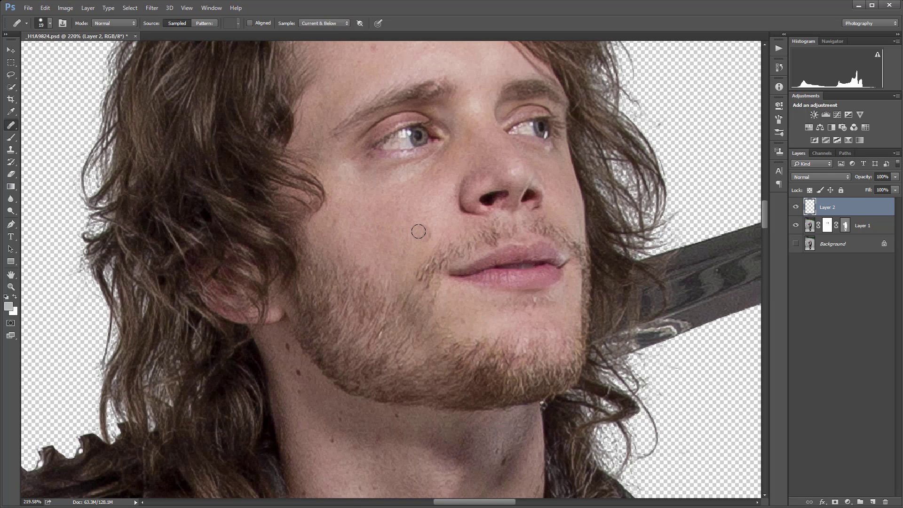
# - Try to heal the skin along the neck's edge beside the hair, using source points sampled from the neck
pyautogui.scroll(3, 391, 241)
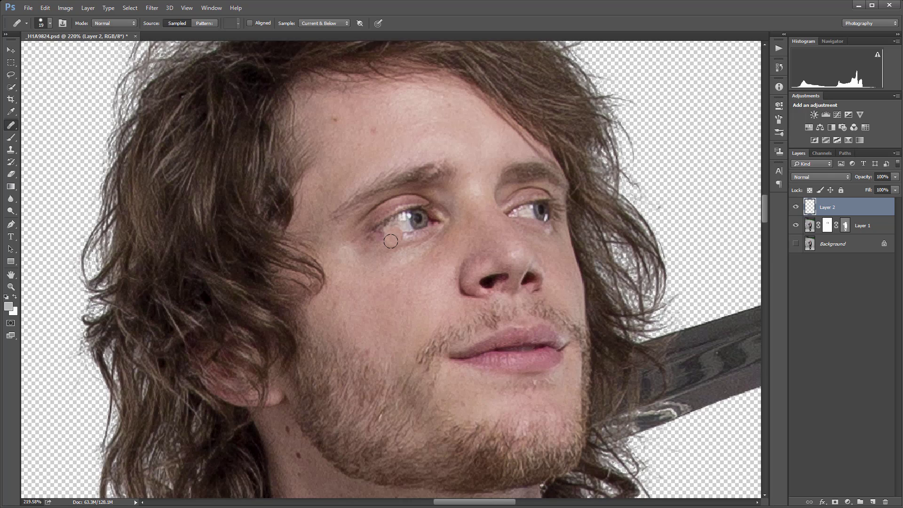
pyautogui.scroll(-3, 391, 241)
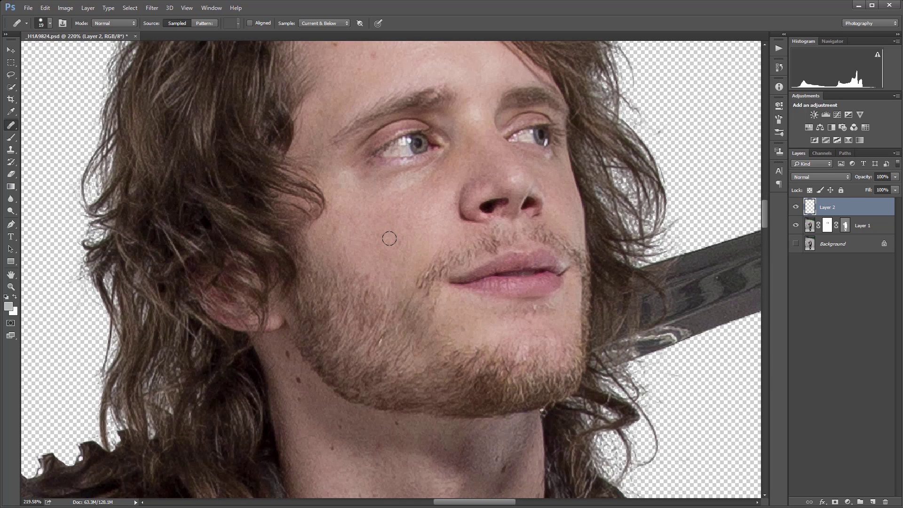
pyautogui.scroll(-12, 390, 239)
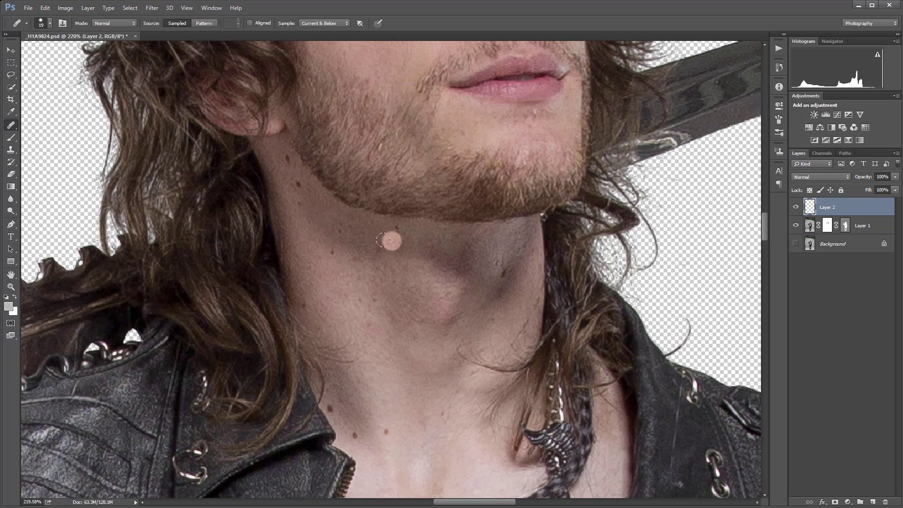
pyautogui.scroll(5, 287, 226)
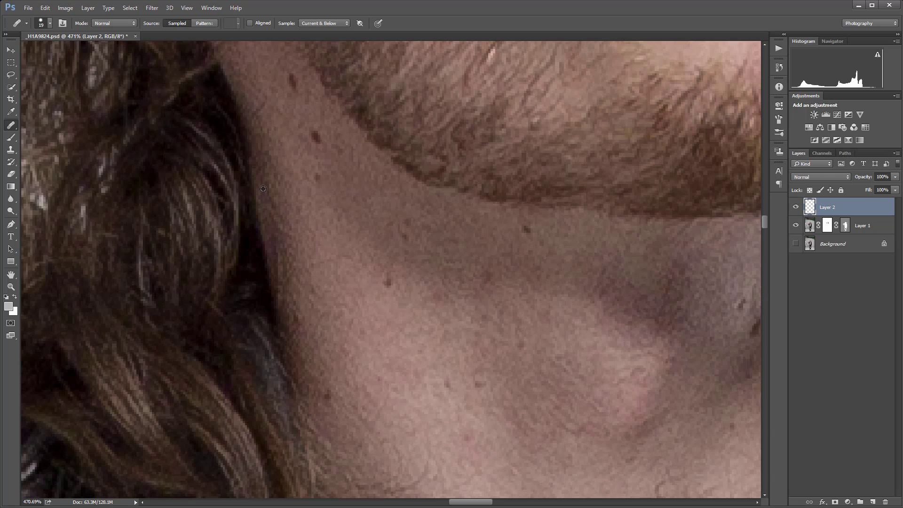
pyautogui.click(275, 175)
pyautogui.keyDown('alt'); pyautogui.click(405, 296); pyautogui.keyUp('alt')
pyautogui.click(261, 223)
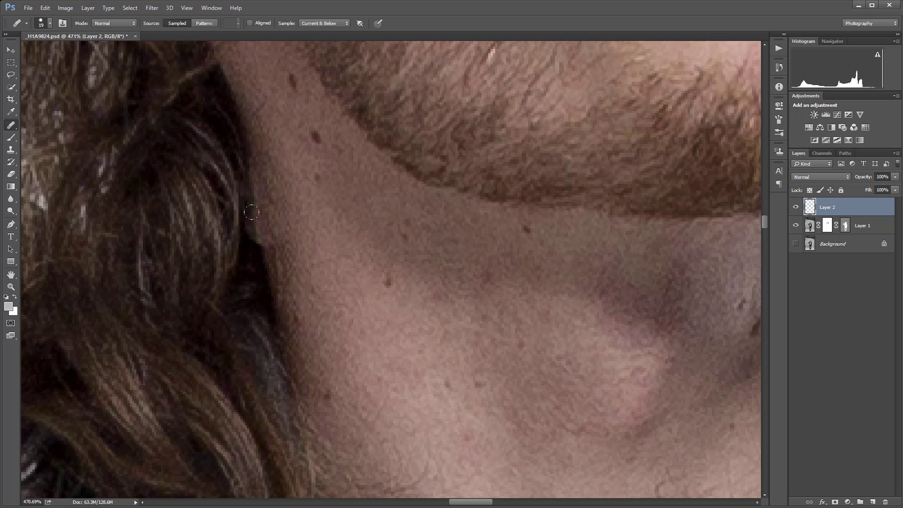
pyautogui.click(255, 211)
pyautogui.click(254, 189)
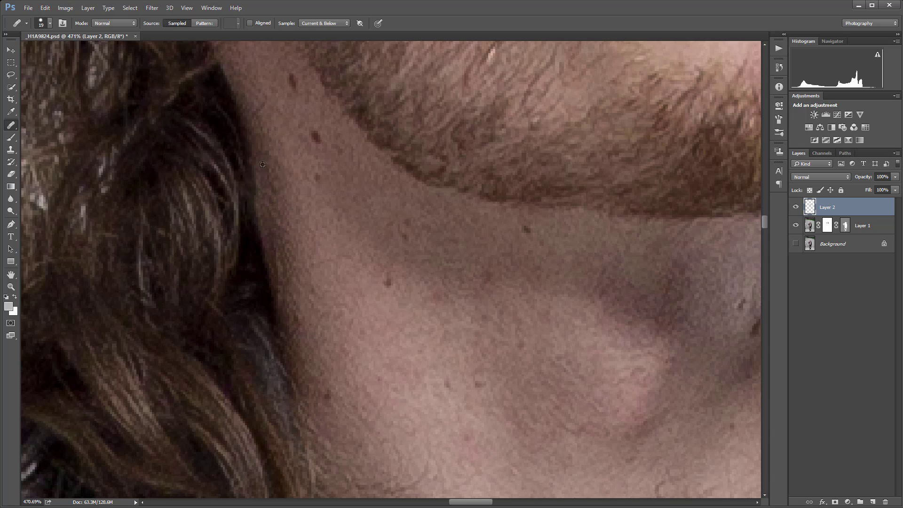
pyautogui.keyDown('alt'); pyautogui.click(242, 118); pyautogui.keyUp('alt')
pyautogui.click(245, 132)
pyautogui.click(250, 175)
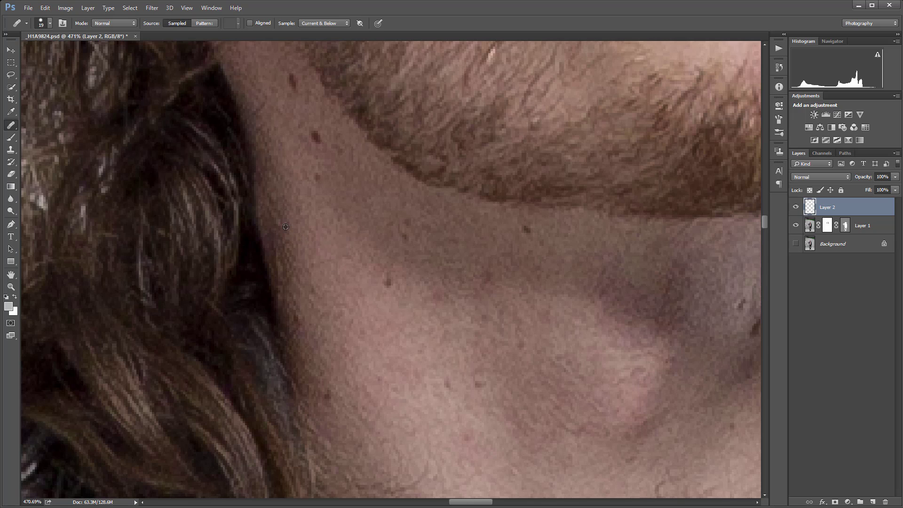
pyautogui.moveTo(277, 249); pyautogui.dragTo(283, 274)
pyautogui.keyDown('alt'); pyautogui.click(374, 279); pyautogui.keyUp('alt')
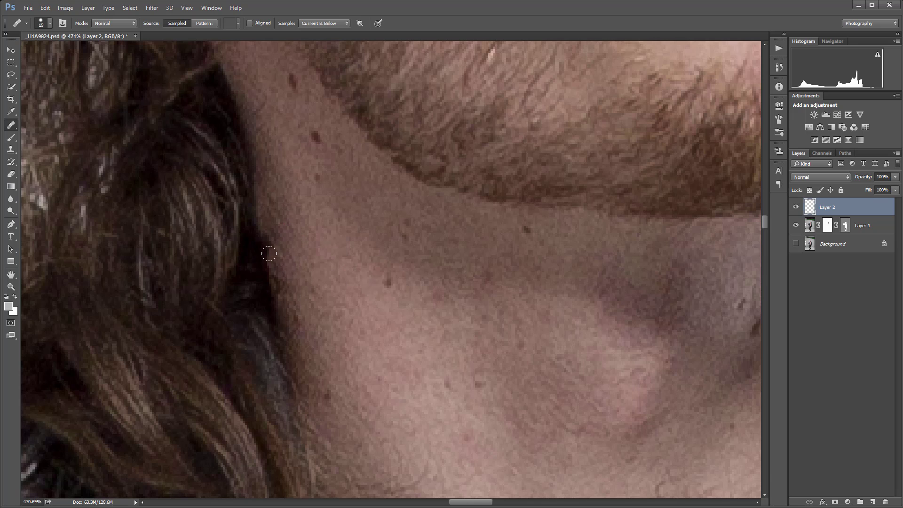
pyautogui.click(275, 260)
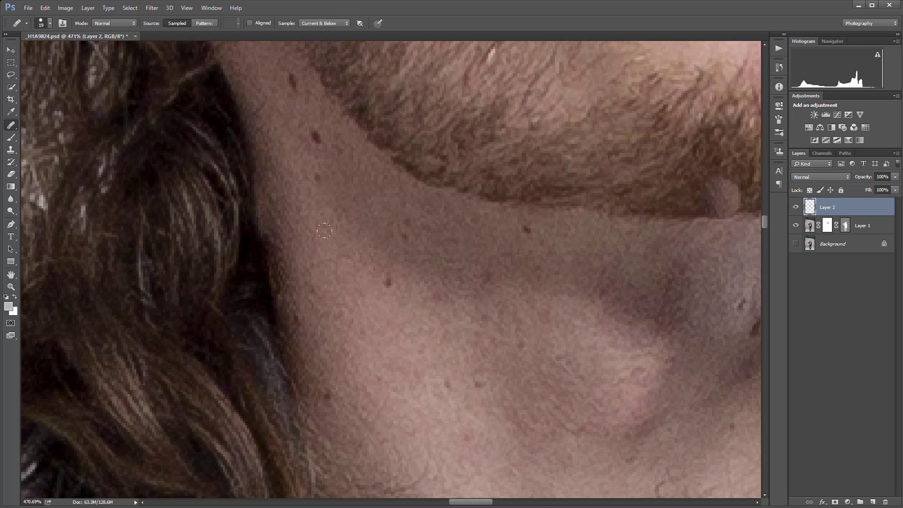
# - Delete Layer 2, which holds the healing strokes
pyautogui.scroll(-1, 332, 232)
pyautogui.scroll(-6, 331, 232)
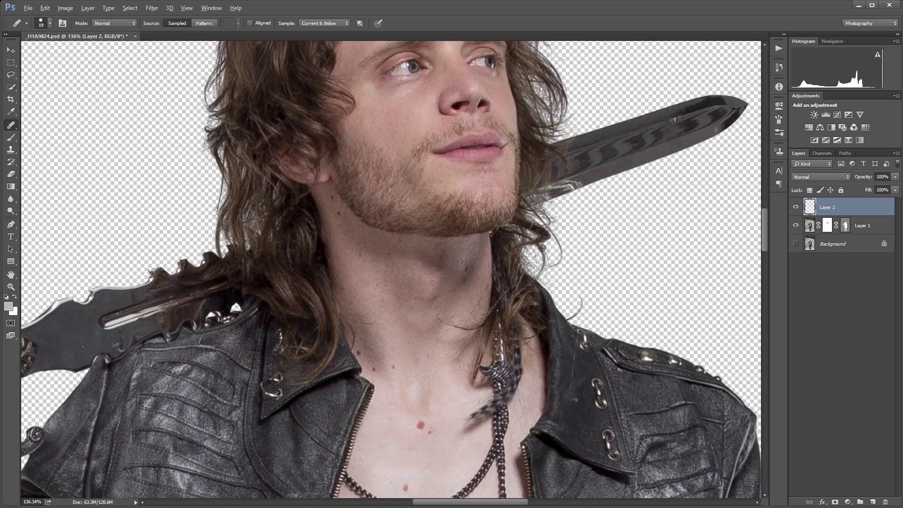
pyautogui.scroll(2, 527, 247)
pyautogui.scroll(-1, 528, 246)
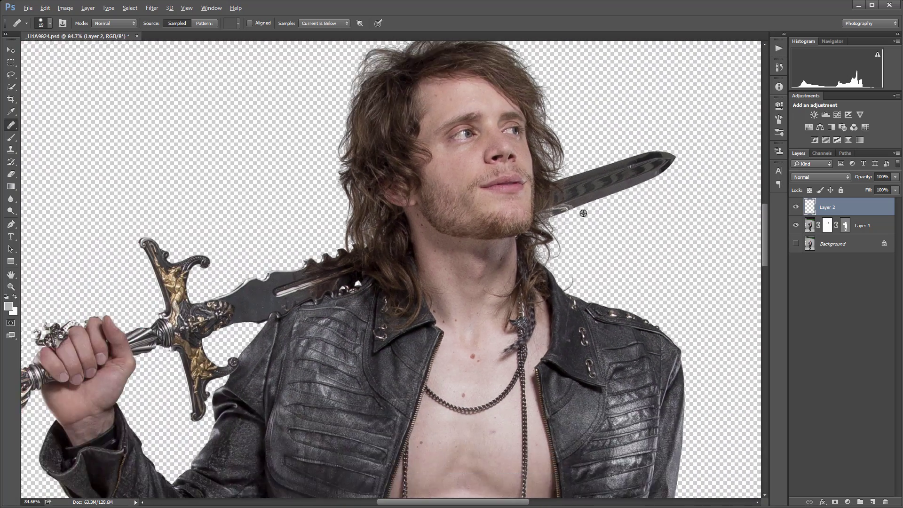
pyautogui.scroll(3, 585, 207)
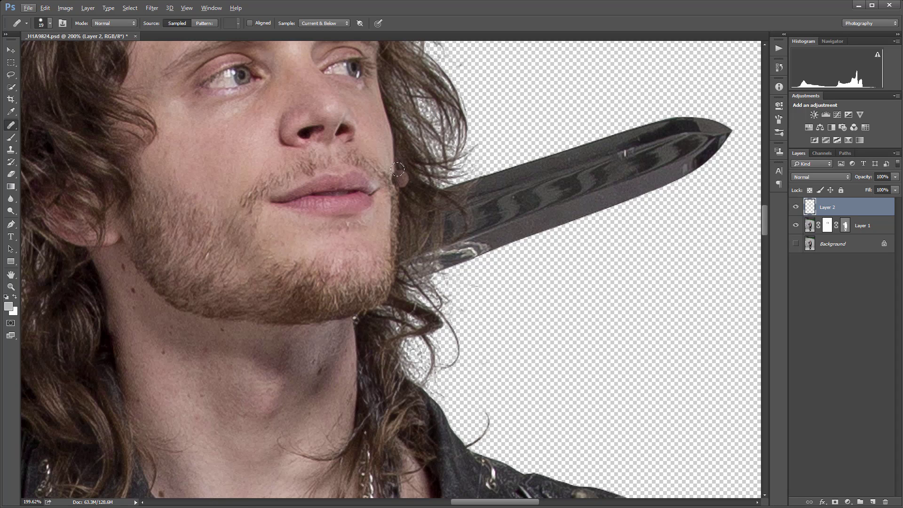
pyautogui.click(833, 214)
pyautogui.moveTo(833, 213); pyautogui.dragTo(886, 502)
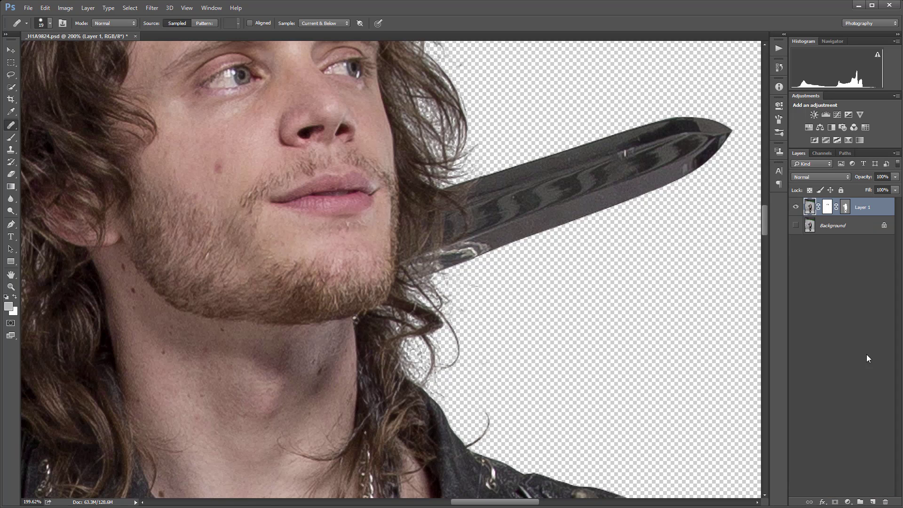
pyautogui.scroll(-1, 221, 185)
pyautogui.scroll(6, 221, 186)
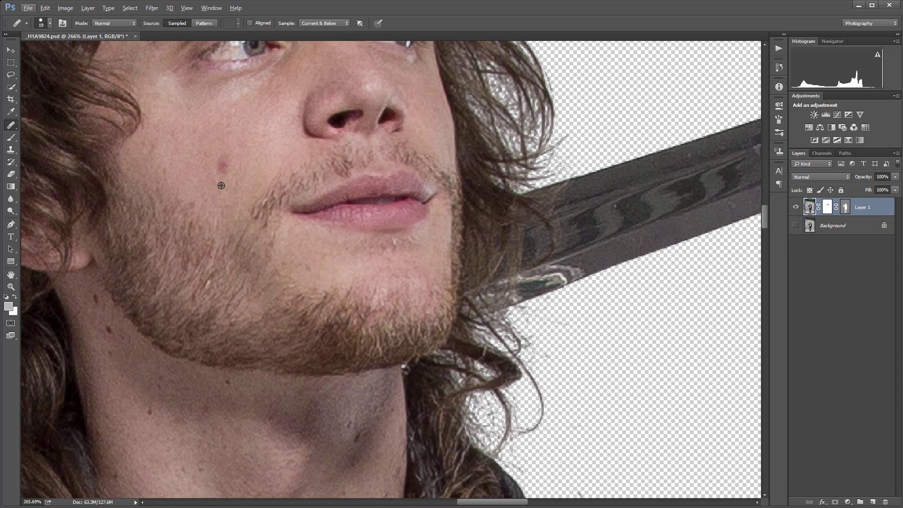
pyautogui.scroll(3, 217, 188)
pyautogui.scroll(-4, 213, 189)
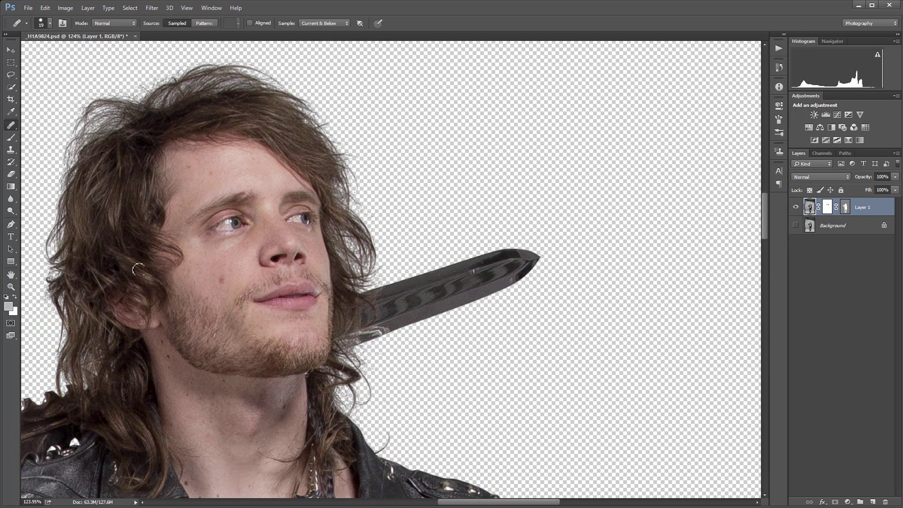
pyautogui.scroll(5, 154, 275)
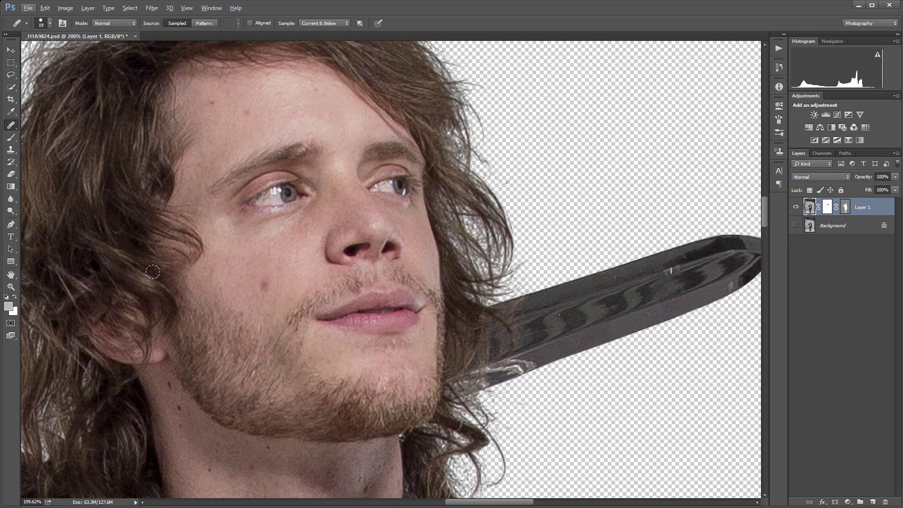
pyautogui.moveTo(176, 250)
pyautogui.mouseDown()
pyautogui.moveTo(283, 232)
pyautogui.moveTo(242, 193)
pyautogui.mouseUp()
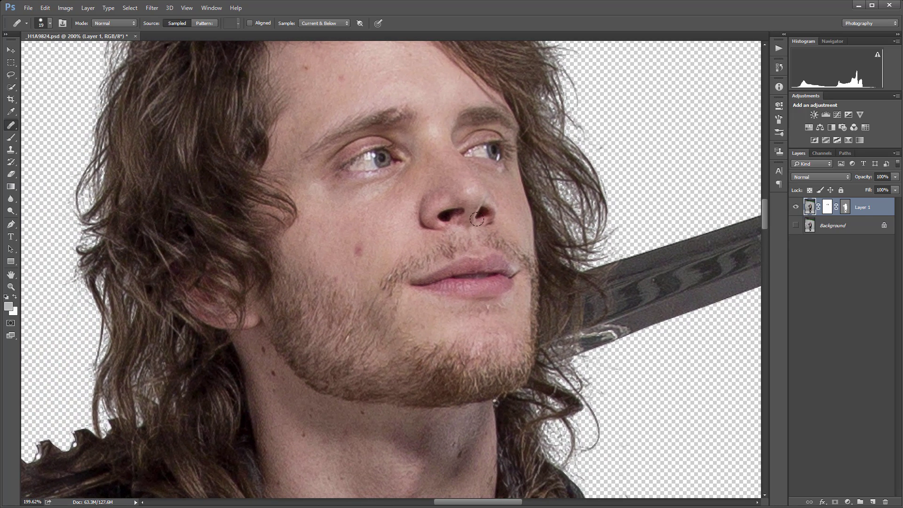
pyautogui.scroll(-2, 413, 204)
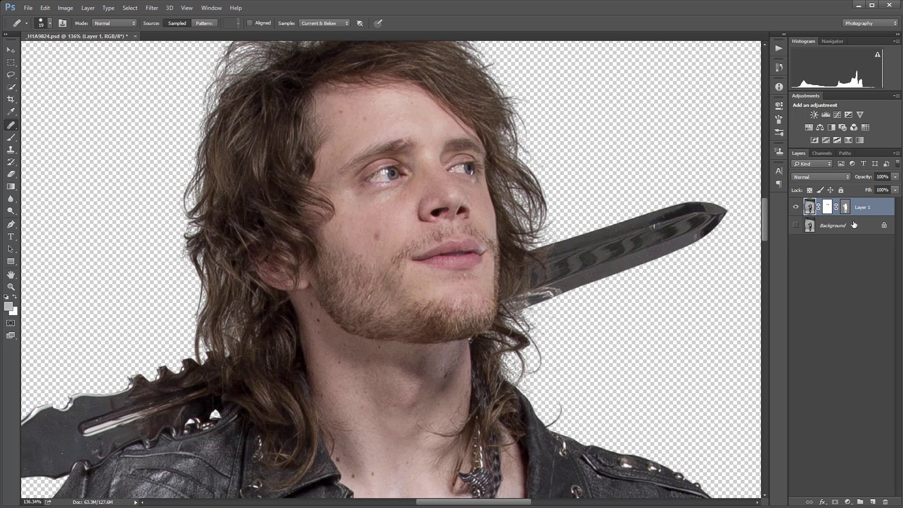
# - Duplicate Layer 1, stamp the visible layers into a new merged layer, and hide the two masked layers beneath it
pyautogui.hotkey('ctrl', 'j')
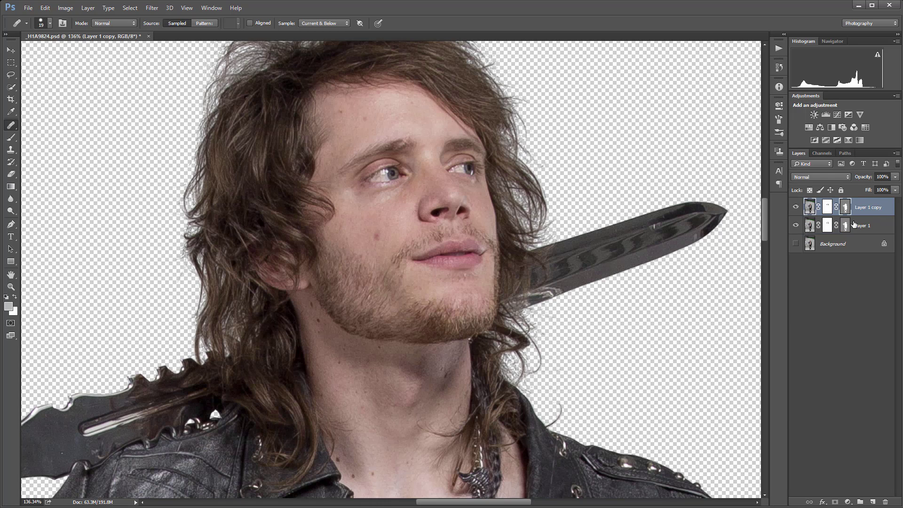
pyautogui.hotkey('ctrl', 'shift', 'alt', 'e')
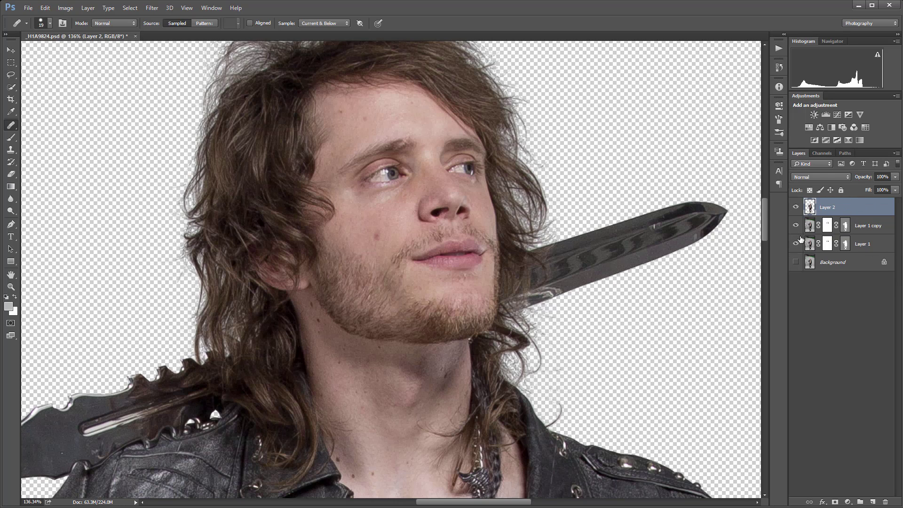
pyautogui.moveTo(800, 240); pyautogui.dragTo(797, 225)
# - Duplicate the merged layer, naming the lower one "low" and the upper copy "high"
pyautogui.hotkey('ctrl', 'j')
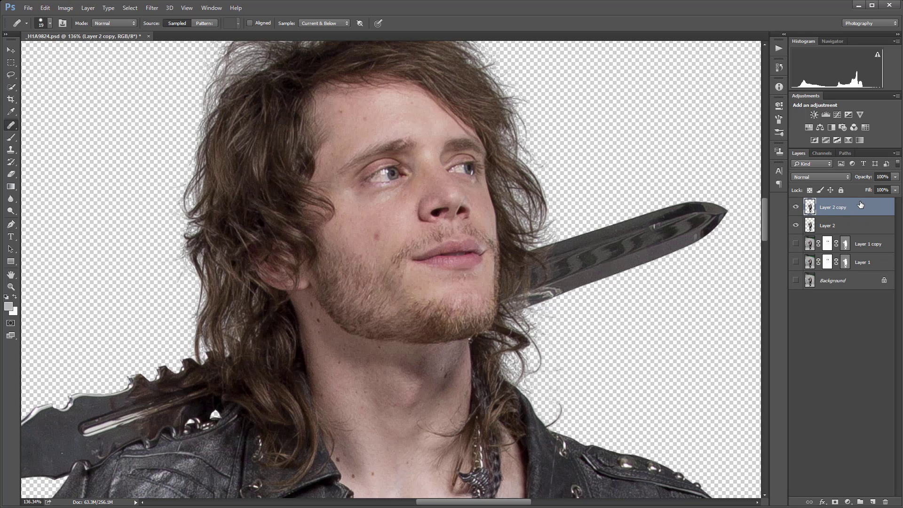
pyautogui.doubleClick(834, 227)
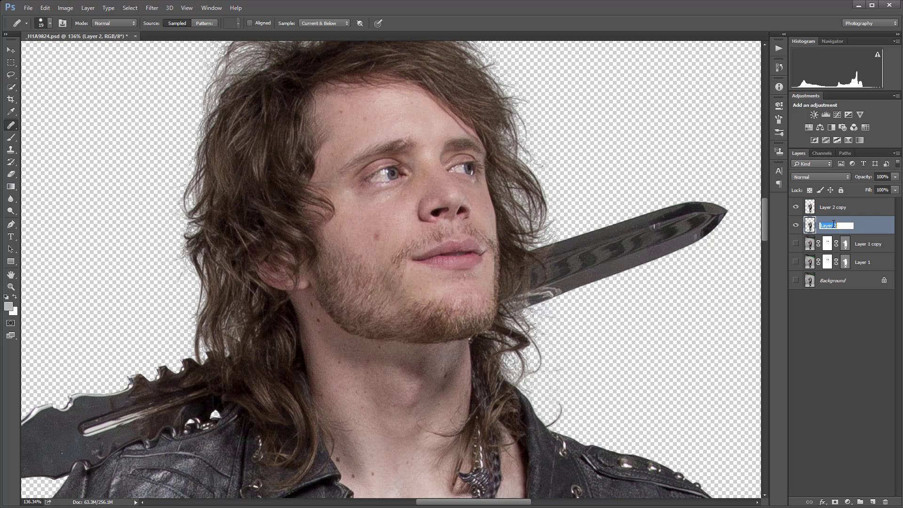
pyautogui.press('BackSpace')
pyautogui.click(842, 212)
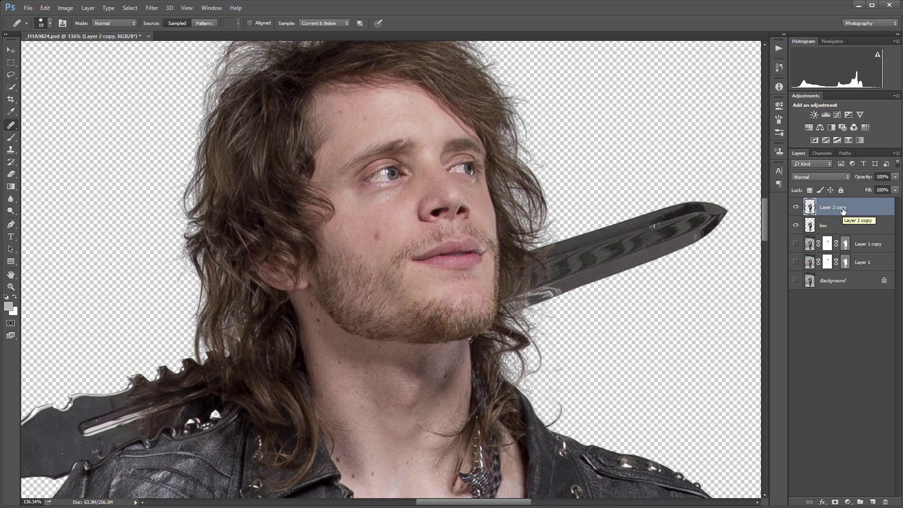
pyautogui.doubleClick(844, 210)
pyautogui.write('high')
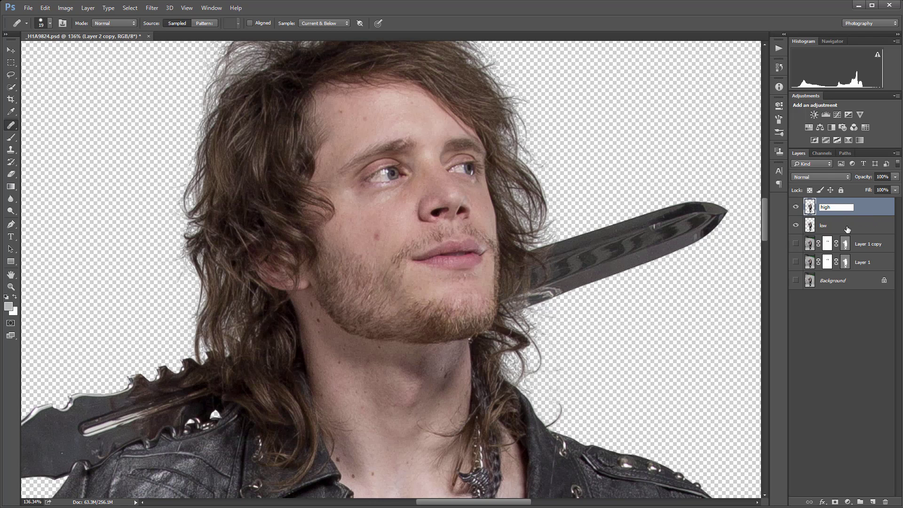
pyautogui.click(848, 229)
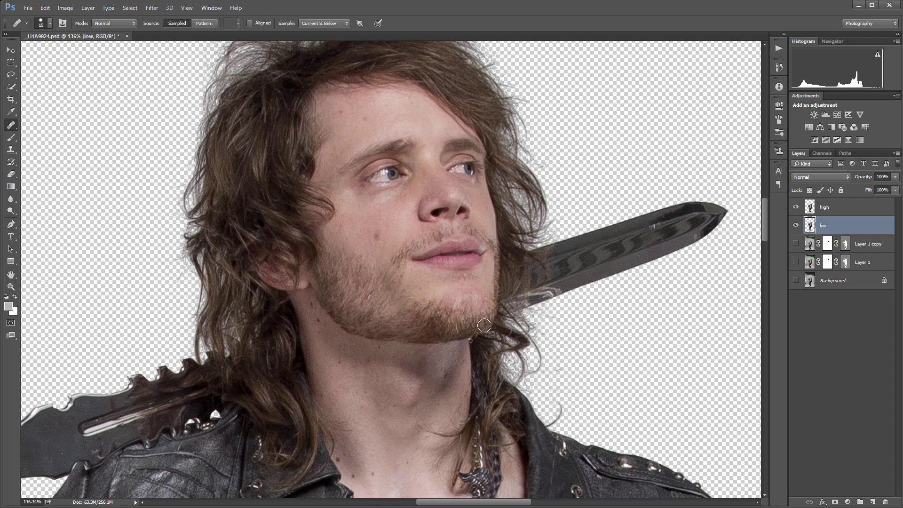
# - Hide the high layer and apply a Gaussian Blur with a radius of 7 pixels to the low layer
pyautogui.click(799, 207)
pyautogui.click(152, 8)
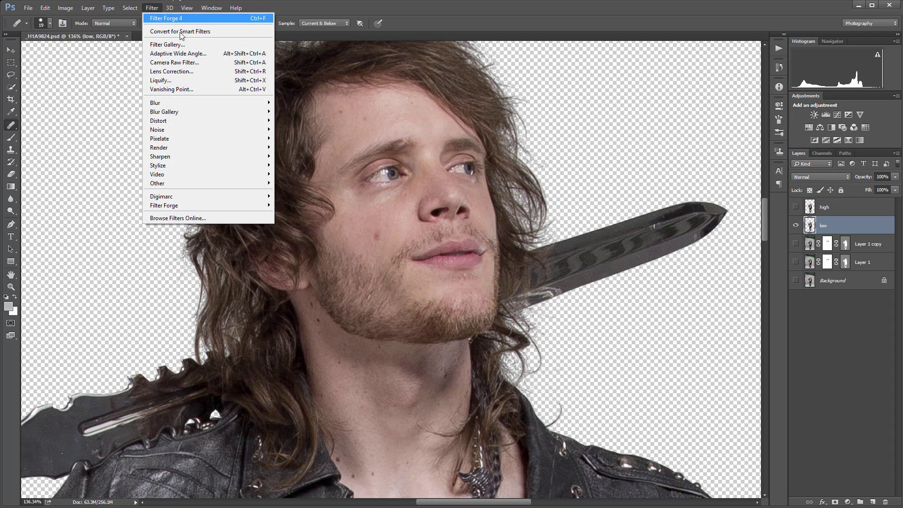
pyautogui.moveTo(204, 104)
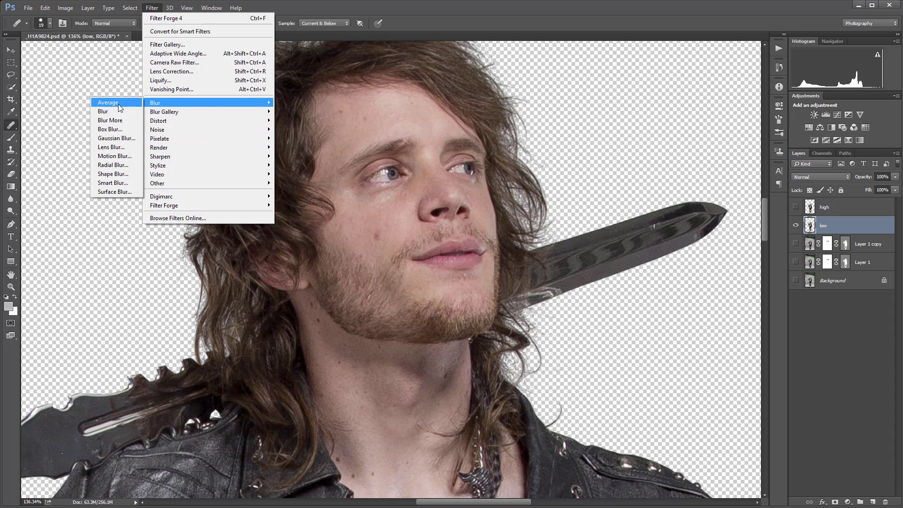
pyautogui.click(117, 138)
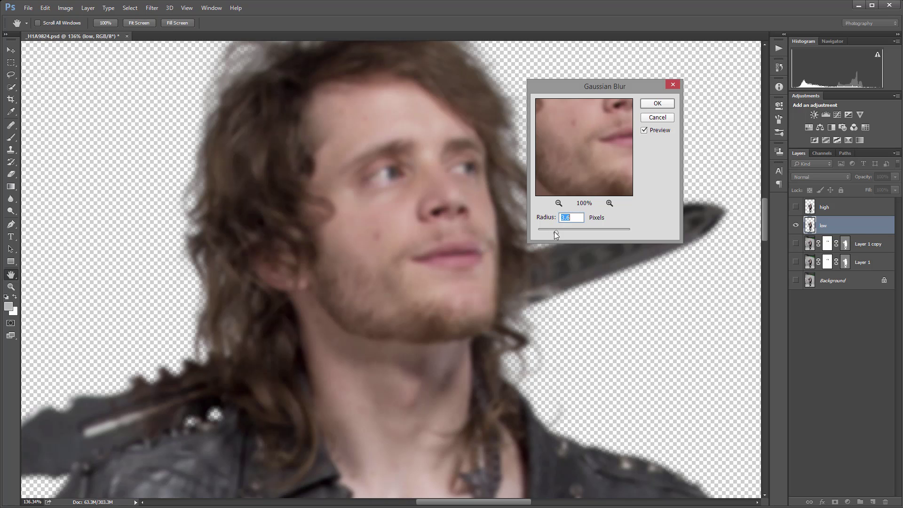
pyautogui.moveTo(556, 234); pyautogui.dragTo(567, 234)
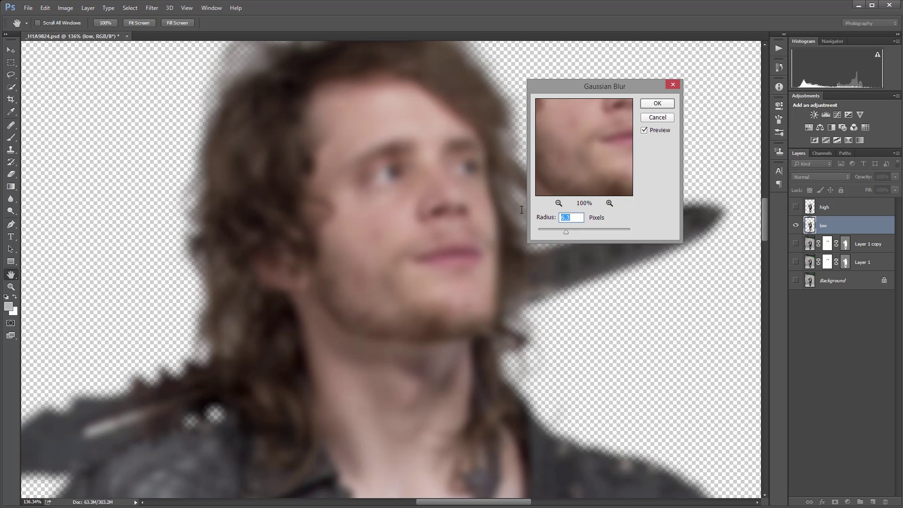
pyautogui.write('7')
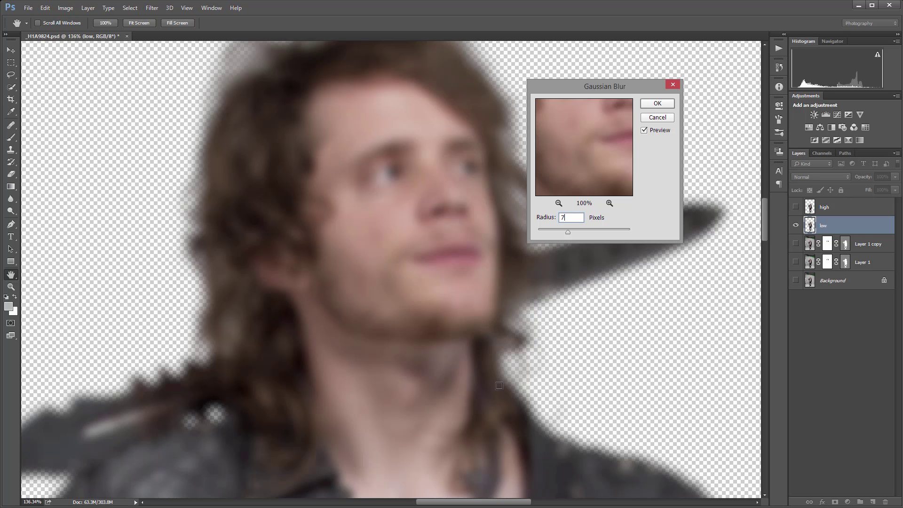
pyautogui.click(656, 103)
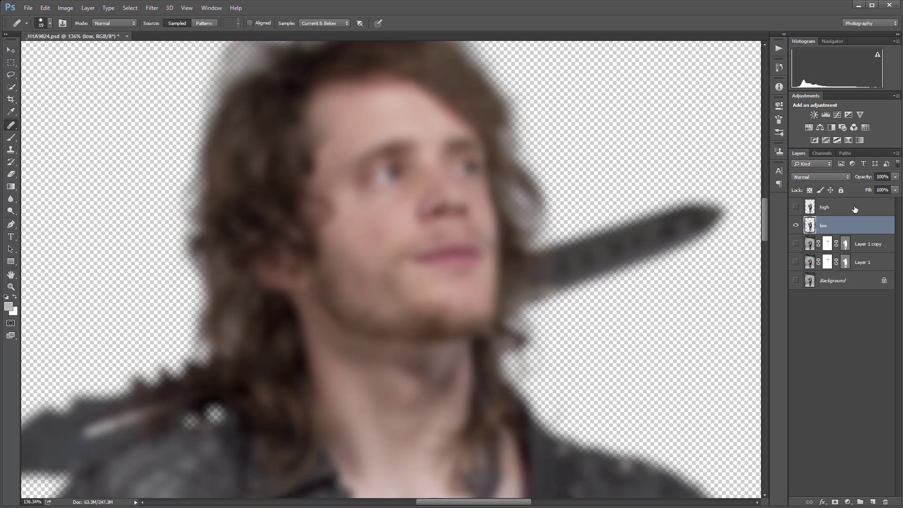
# - Select the high layer and make it visible again above the blurred low layer
pyautogui.click(823, 208)
pyautogui.click(795, 207)
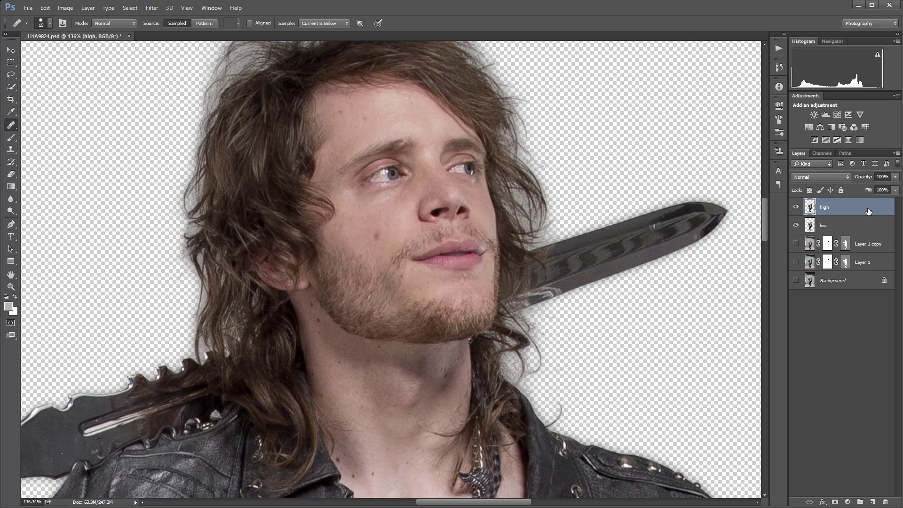
pyautogui.click(831, 176)
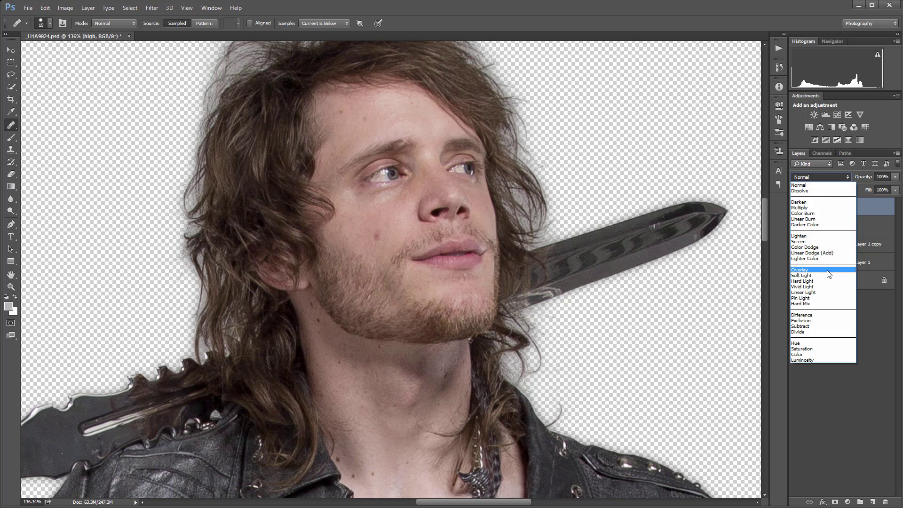
pyautogui.click(893, 212)
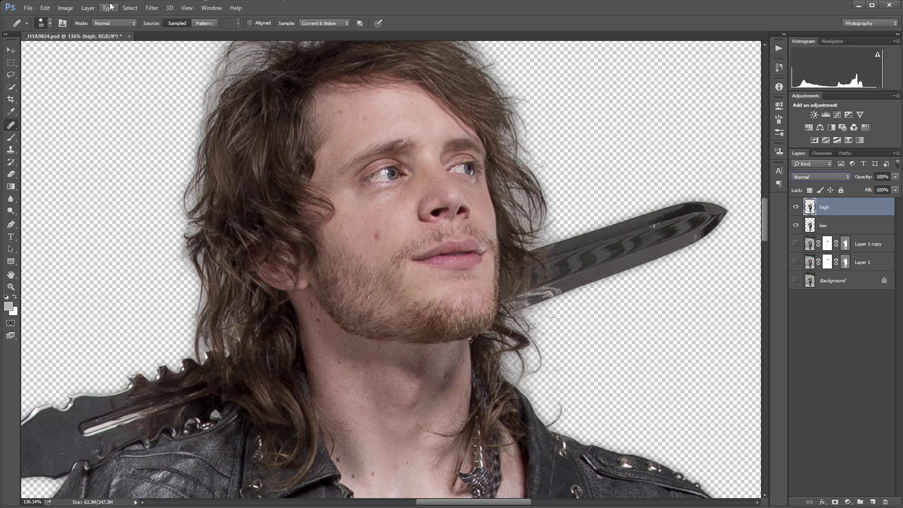
# - Use Apply Image on the high layer with the low layer as source, Subtract blending, scale 2 and offset 128, and set its blend mode to Linear Light
pyautogui.click(70, 9)
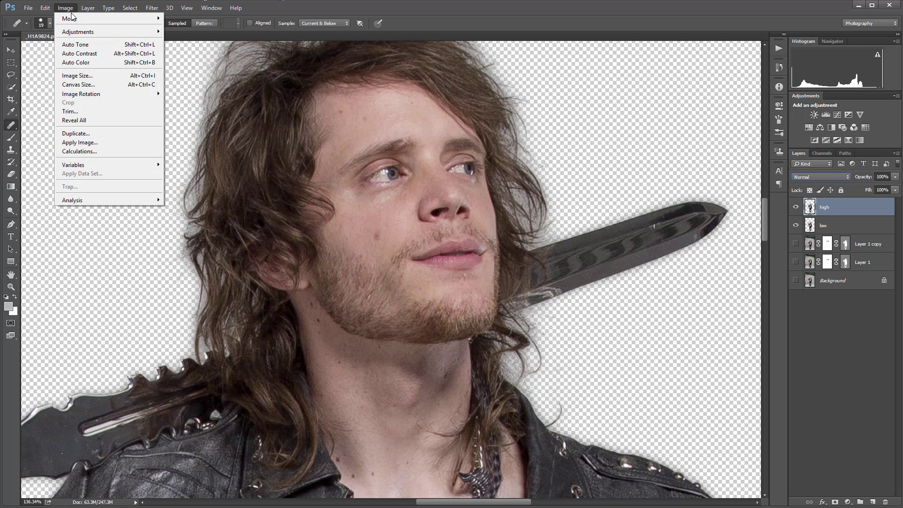
pyautogui.click(93, 144)
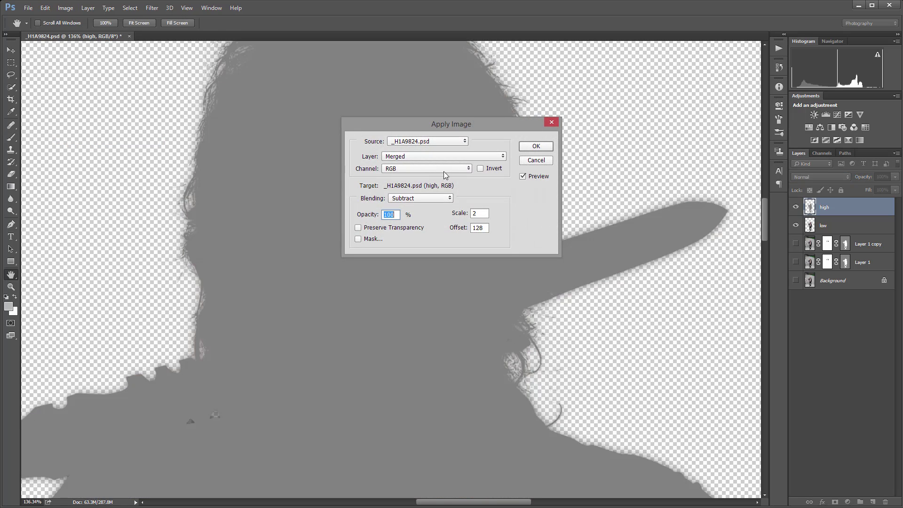
pyautogui.click(424, 156)
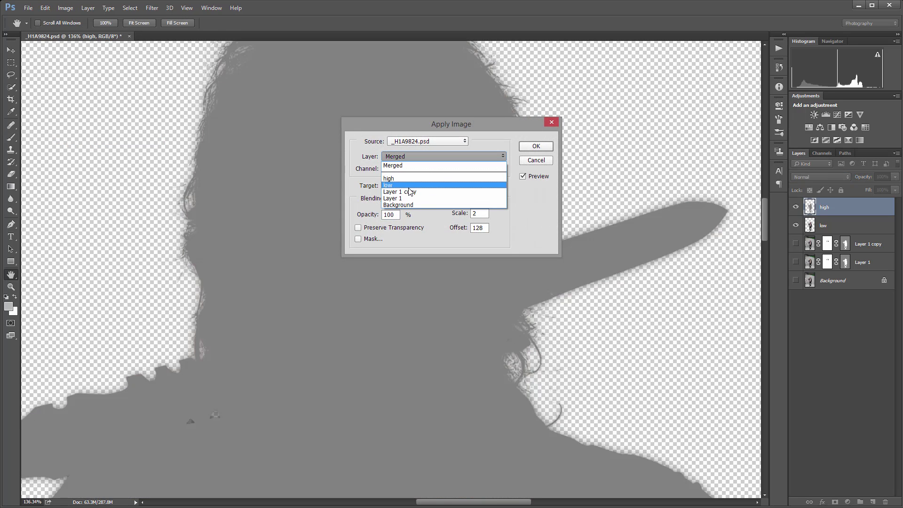
pyautogui.click(406, 184)
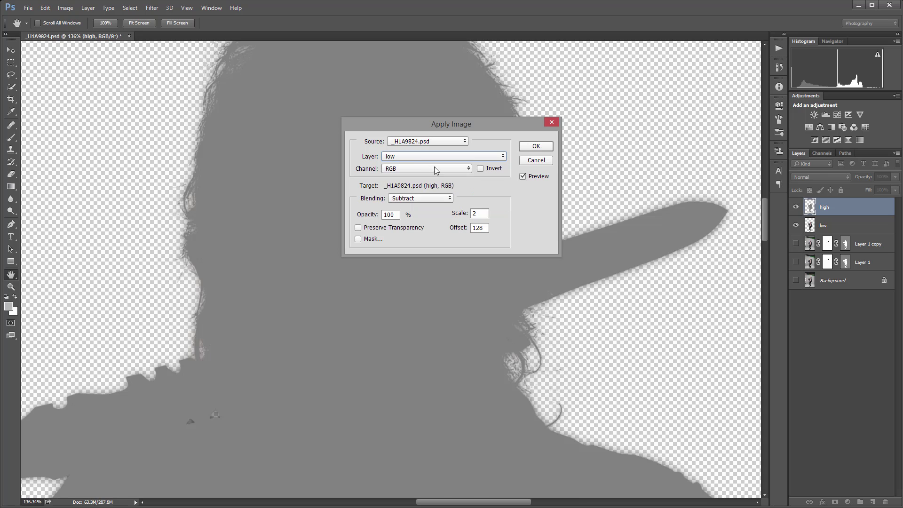
pyautogui.click(442, 199)
pyautogui.click(441, 199)
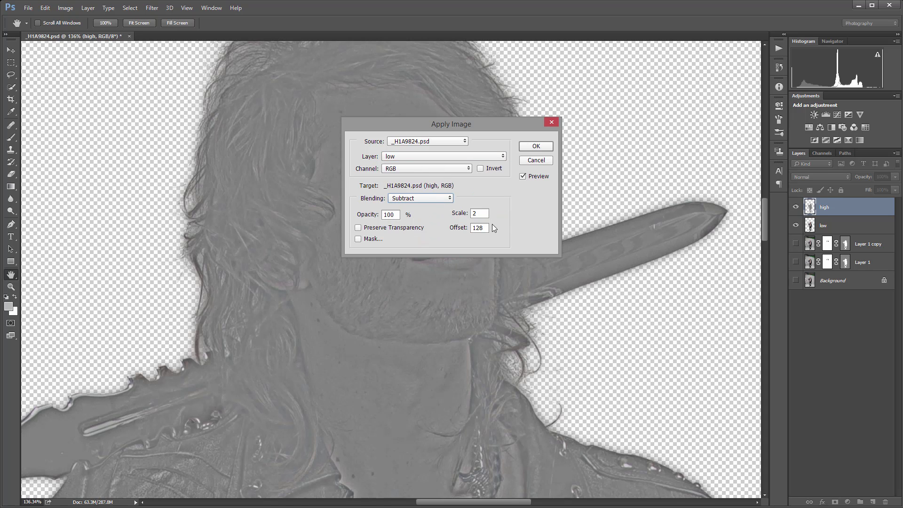
pyautogui.click(543, 149)
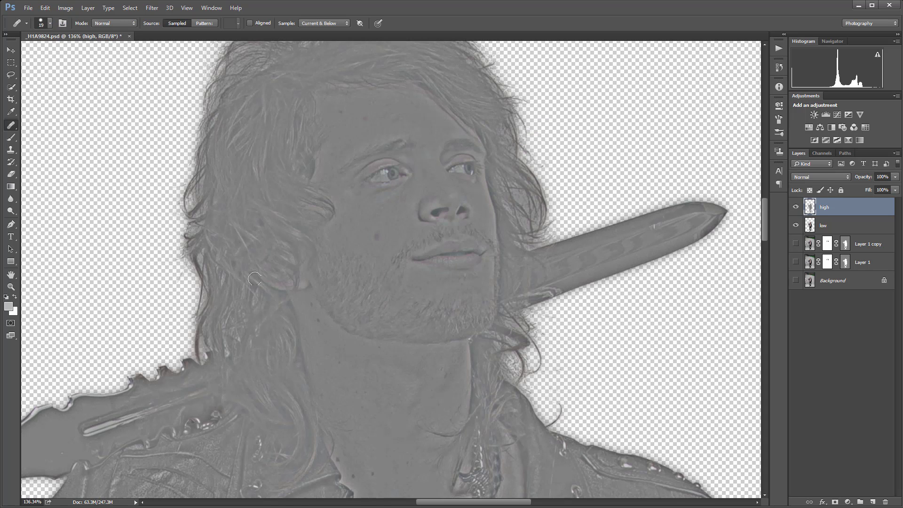
pyautogui.click(837, 177)
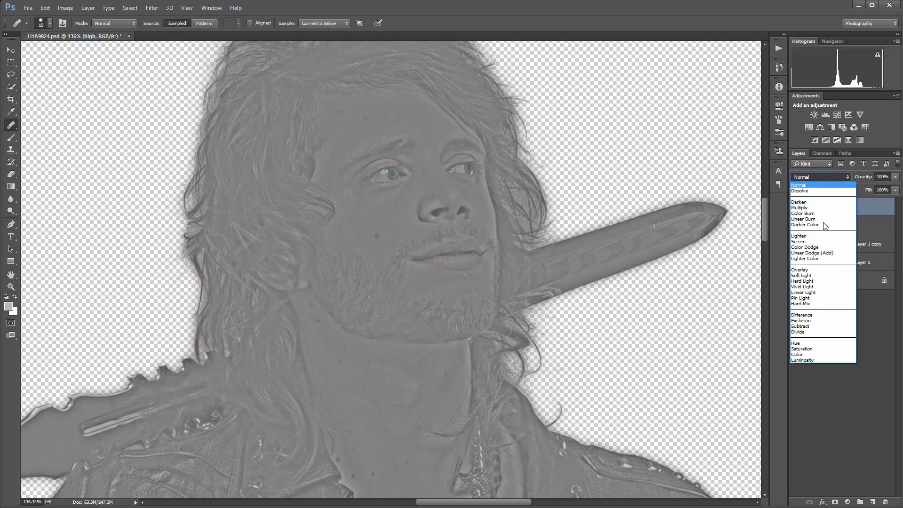
pyautogui.click(835, 292)
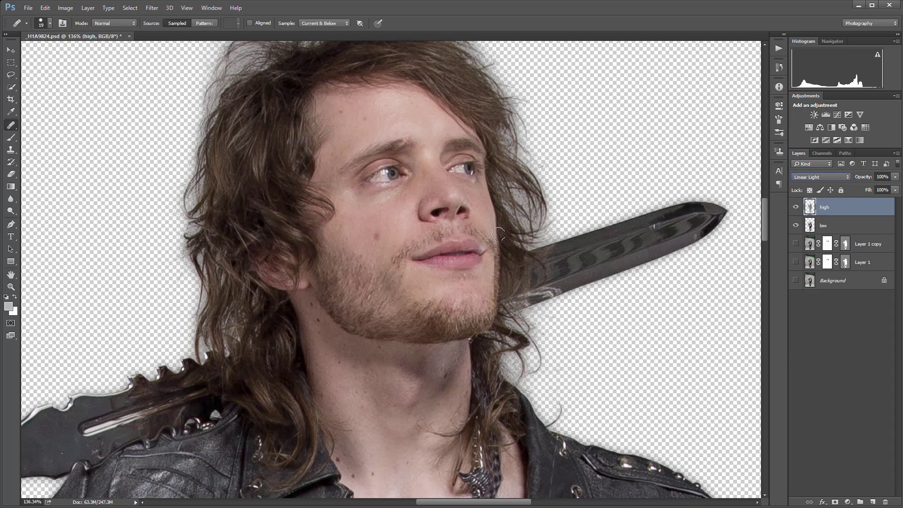
# - Compare the recombined high and low layers with Layer 1 copy by repeatedly isolating and restoring layers
pyautogui.keyDown('alt'); pyautogui.click(797, 244); pyautogui.keyUp('alt')
pyautogui.keyDown('alt'); pyautogui.click(797, 243); pyautogui.keyUp('alt')
pyautogui.keyDown('alt'); pyautogui.click(797, 244); pyautogui.keyUp('alt')
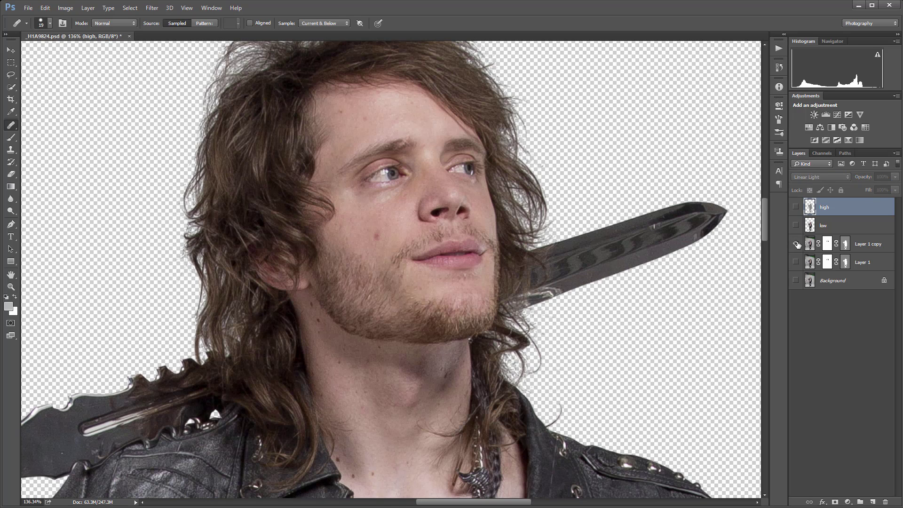
pyautogui.keyDown('alt'); pyautogui.click(797, 243); pyautogui.keyUp('alt')
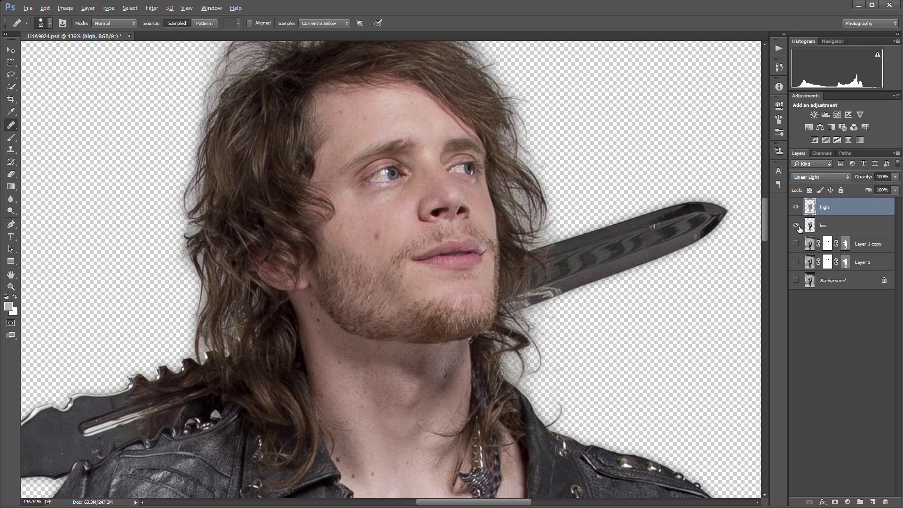
pyautogui.keyDown('alt'); pyautogui.click(797, 226); pyautogui.keyUp('alt')
pyautogui.keyDown('alt'); pyautogui.click(797, 226); pyautogui.keyUp('alt')
pyautogui.keyDown('alt'); pyautogui.click(797, 226); pyautogui.keyUp('alt')
pyautogui.keyDown('alt'); pyautogui.click(797, 226); pyautogui.keyUp('alt')
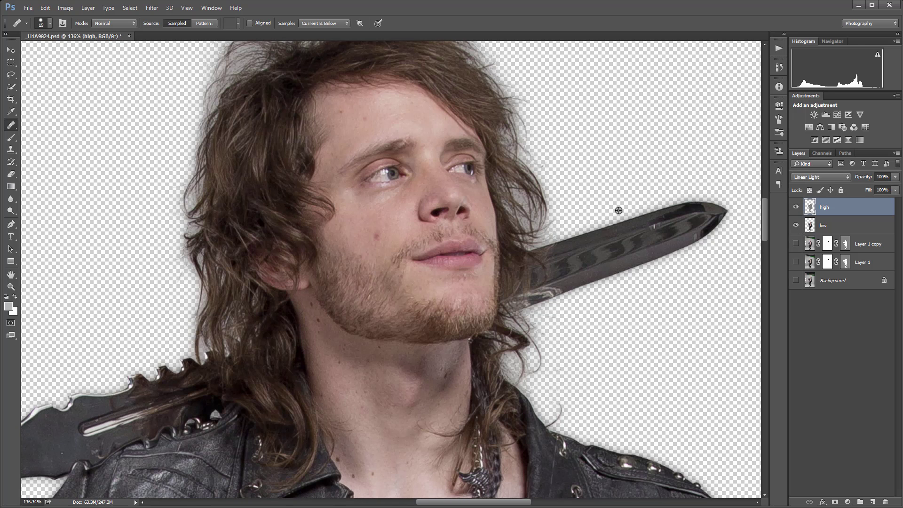
pyautogui.keyDown('alt'); pyautogui.click(795, 244); pyautogui.keyUp('alt')
pyautogui.keyDown('alt'); pyautogui.click(796, 245); pyautogui.keyUp('alt')
pyautogui.keyDown('alt'); pyautogui.click(795, 244); pyautogui.keyUp('alt')
pyautogui.keyDown('alt'); pyautogui.click(795, 244); pyautogui.keyUp('alt')
pyautogui.keyDown('alt'); pyautogui.click(795, 244); pyautogui.keyUp('alt')
pyautogui.keyDown('alt'); pyautogui.click(795, 244); pyautogui.keyUp('alt')
pyautogui.keyDown('alt'); pyautogui.click(796, 244); pyautogui.keyUp('alt')
pyautogui.keyDown('alt'); pyautogui.click(796, 244); pyautogui.keyUp('alt')
# - Examine the low layer's blurred tones and the high layer's facial detail separately, and restore the visibility of both layers
pyautogui.click(795, 207)
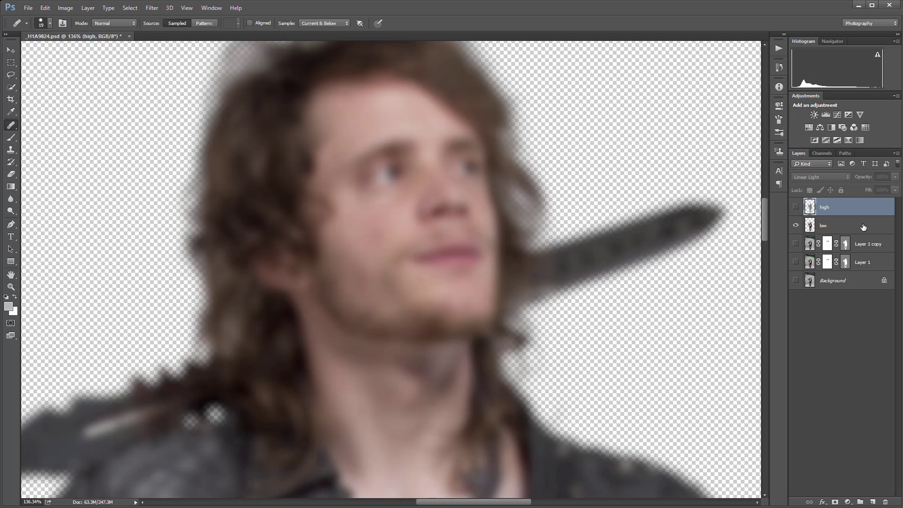
pyautogui.click(796, 226)
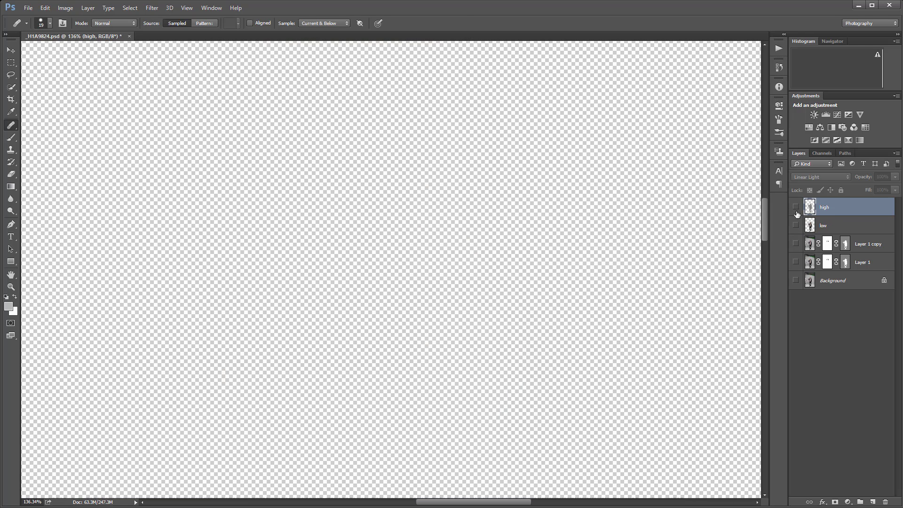
pyautogui.click(796, 208)
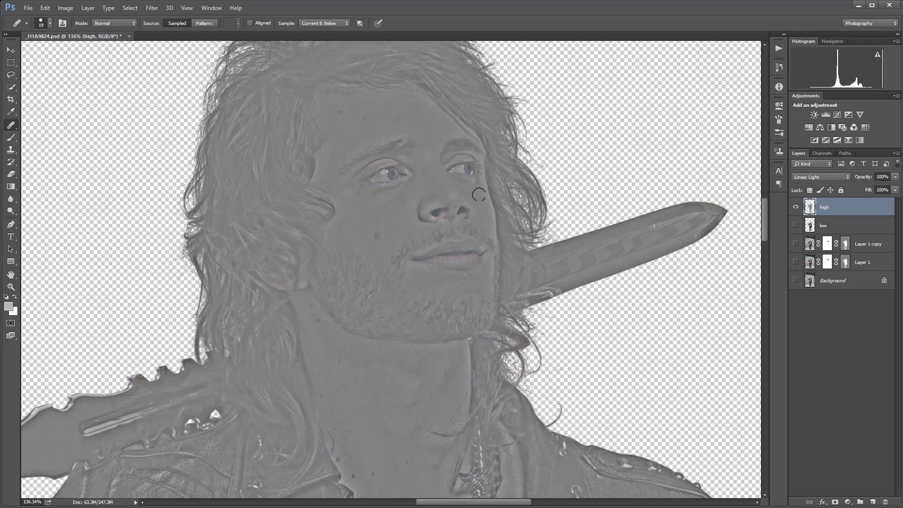
pyautogui.click(10, 50)
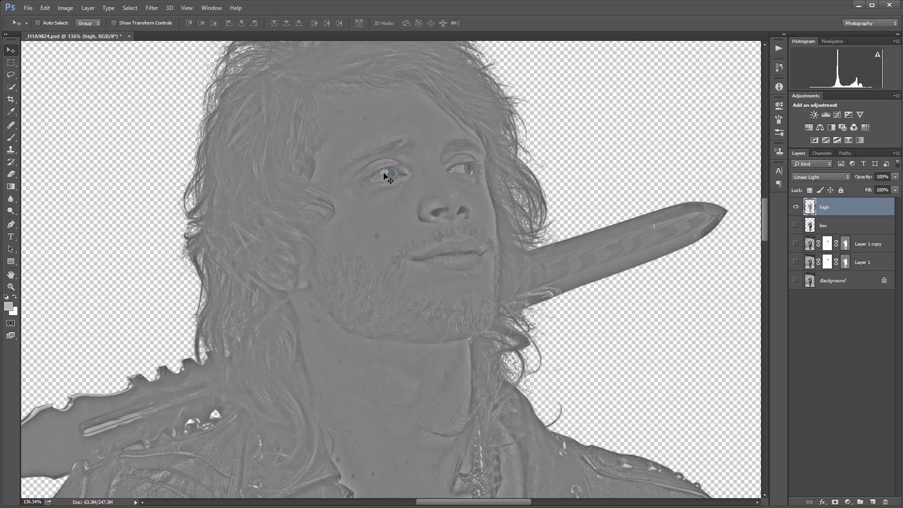
pyautogui.press('alt')
pyautogui.click(11, 286)
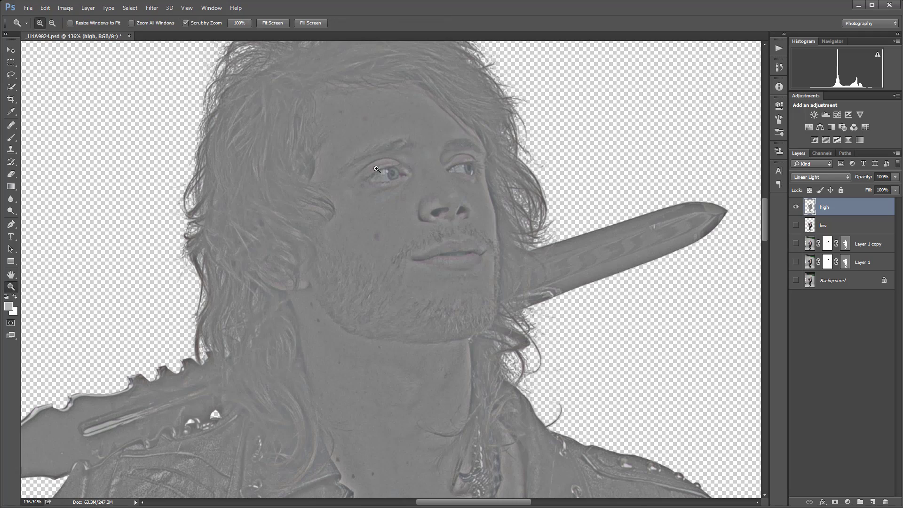
pyautogui.moveTo(369, 158); pyautogui.dragTo(407, 168)
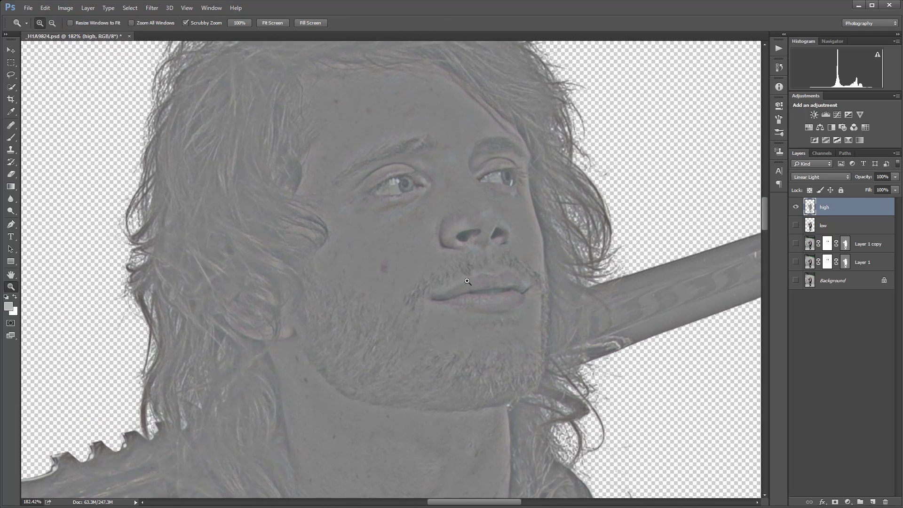
pyautogui.click(800, 225)
pyautogui.click(796, 207)
pyautogui.click(796, 207)
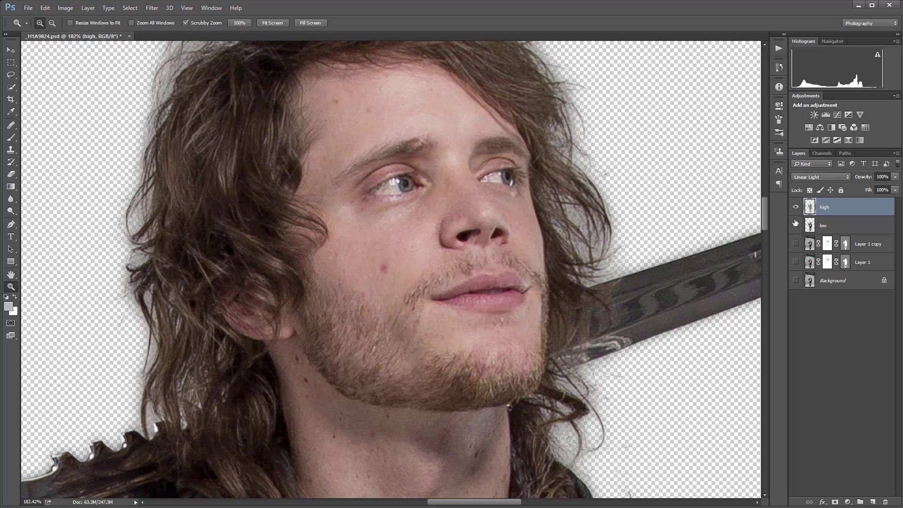
# - Add a Black & White adjustment layer, examine the high and low layers separately in greyscale, and hide the adjustment
pyautogui.click(847, 502)
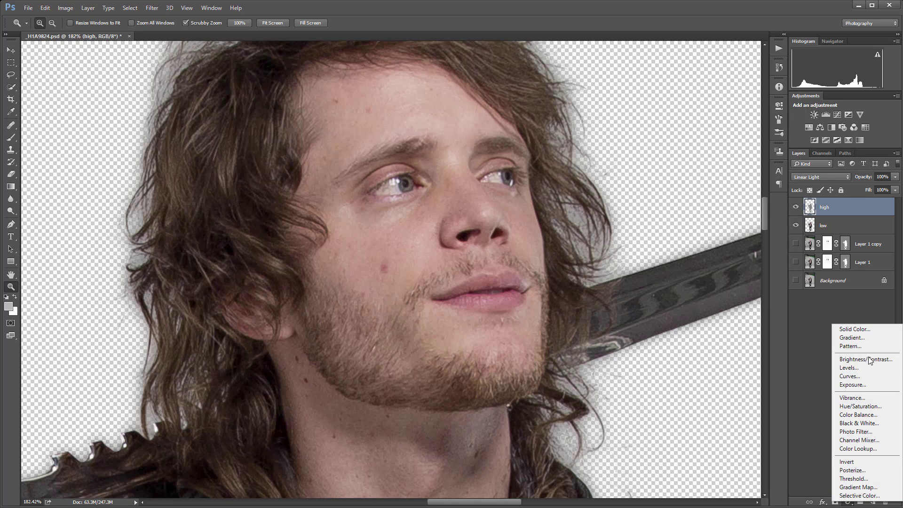
pyautogui.click(860, 423)
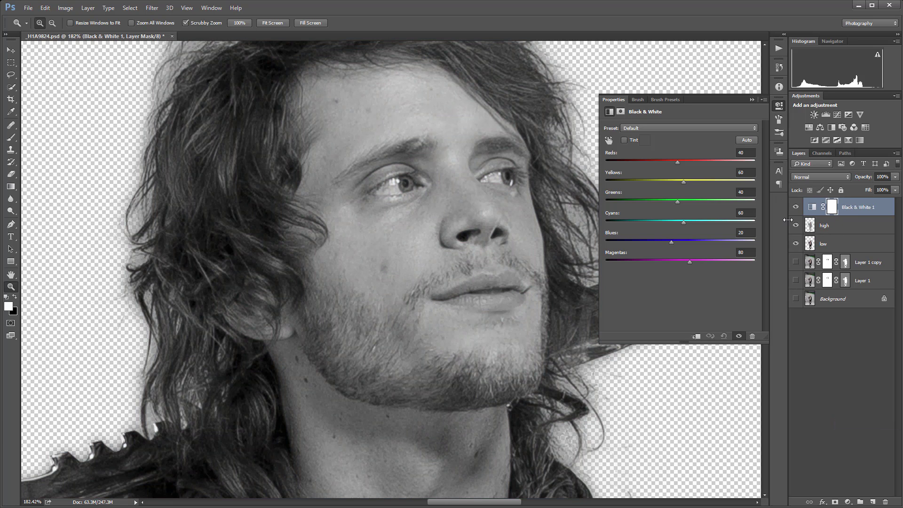
pyautogui.click(796, 244)
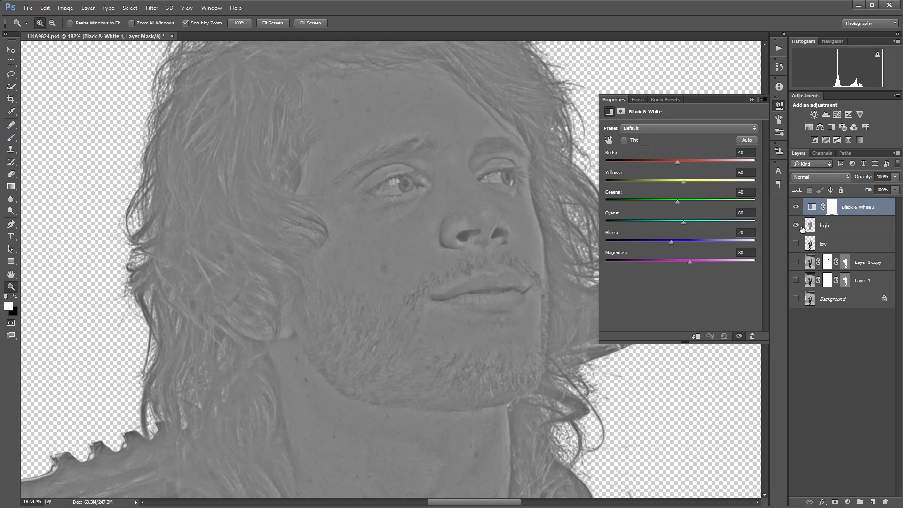
pyautogui.click(796, 243)
pyautogui.click(796, 225)
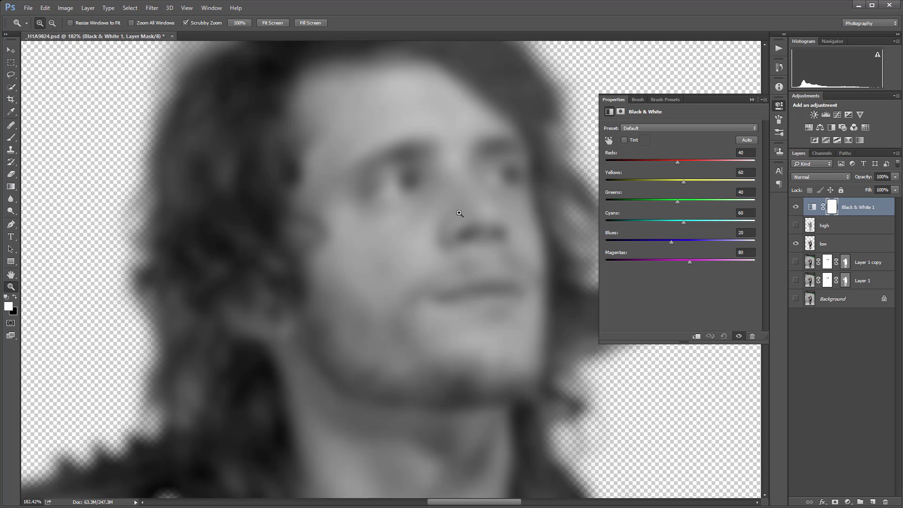
pyautogui.click(796, 207)
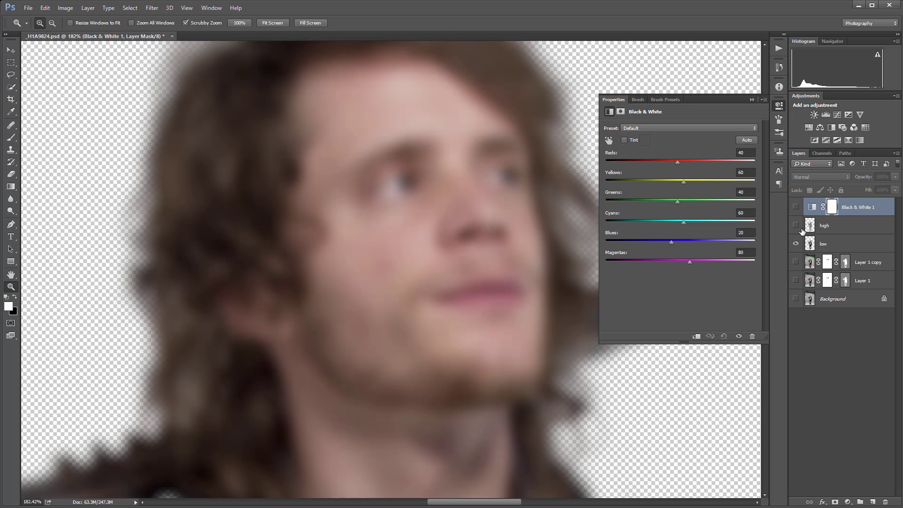
pyautogui.click(796, 225)
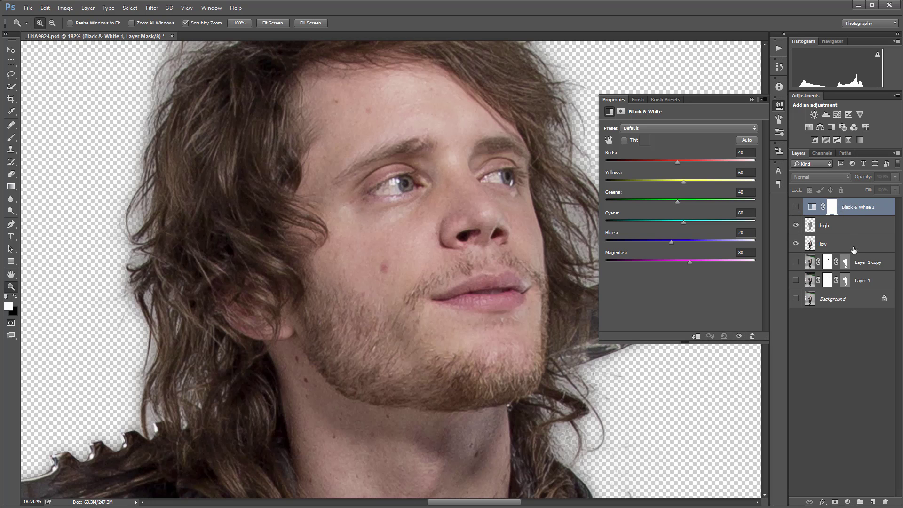
# - Delete the Black & White 1, high and low layers, and show Layer 1 copy and Layer 1
pyautogui.click(851, 246)
pyautogui.keyDown('shift'); pyautogui.click(868, 206); pyautogui.keyUp('shift')
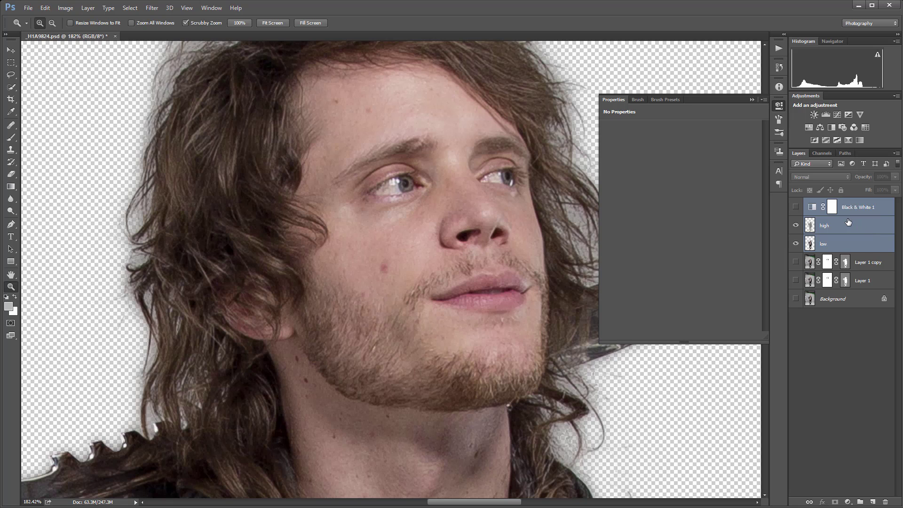
pyautogui.press('Delete')
pyautogui.click(796, 208)
pyautogui.click(796, 226)
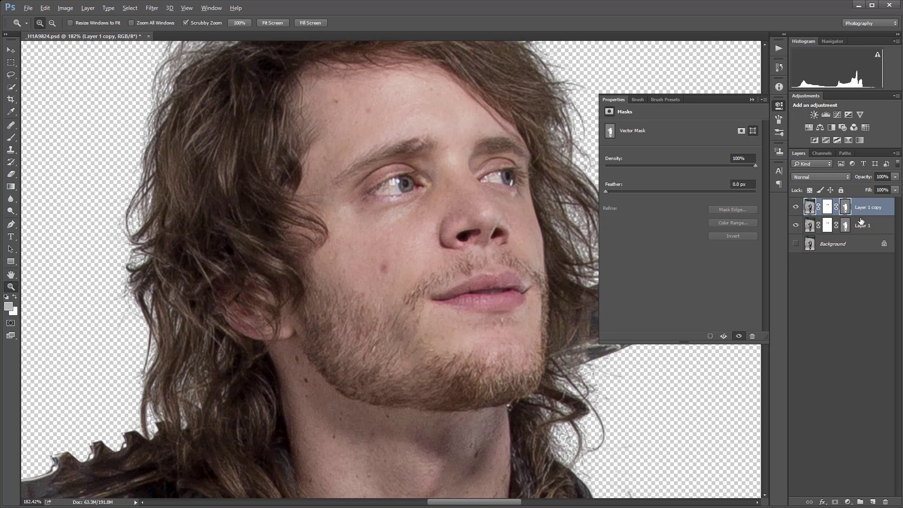
# - Stamp the visible layers into a new merged layer and hide the two masked layers beneath it
pyautogui.hotkey('ctrl', 'alt', 'shift', 'e')
pyautogui.click(796, 225)
pyautogui.click(795, 244)
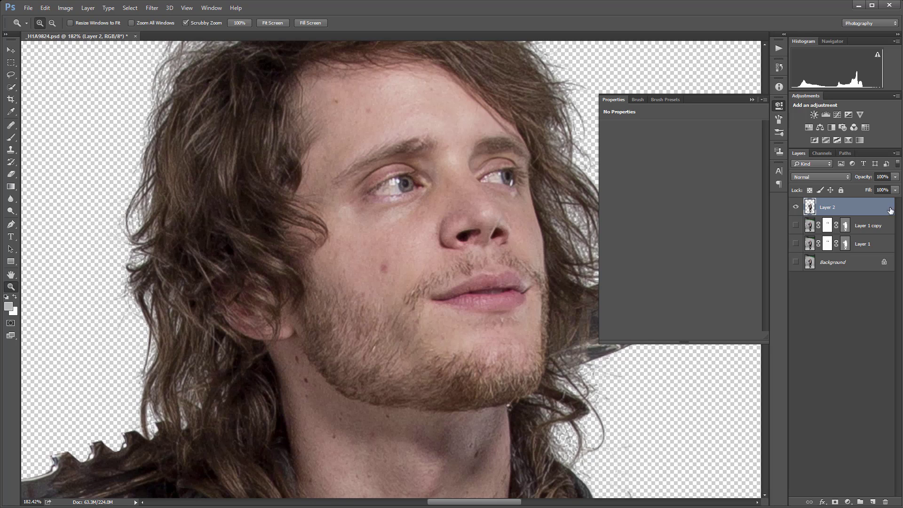
pyautogui.click(783, 108)
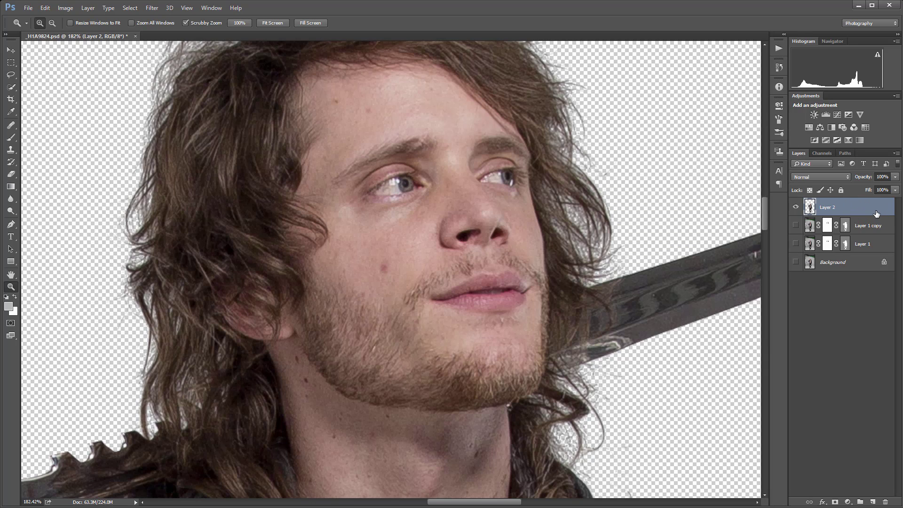
# - Duplicate the merged layer, naming the lower one "low" and the upper copy "high", and hide the high layer
pyautogui.hotkey('ctrl', 'j')
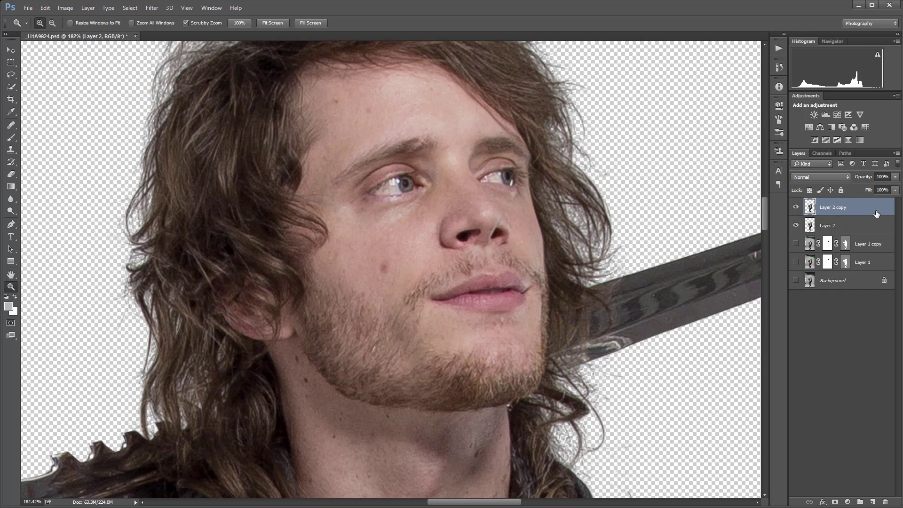
pyautogui.doubleClick(827, 226)
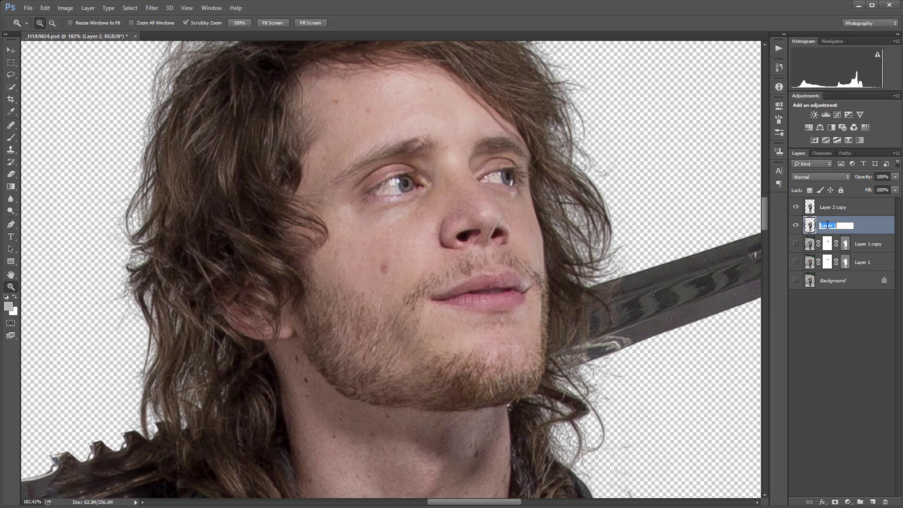
pyautogui.write('low')
pyautogui.click(841, 208)
pyautogui.doubleClick(840, 209)
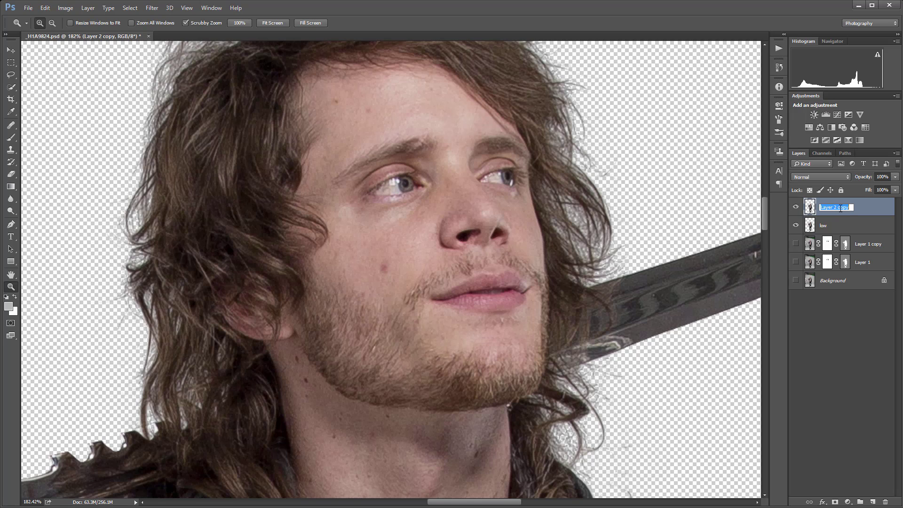
pyautogui.write('high')
pyautogui.press('Return')
pyautogui.click(797, 207)
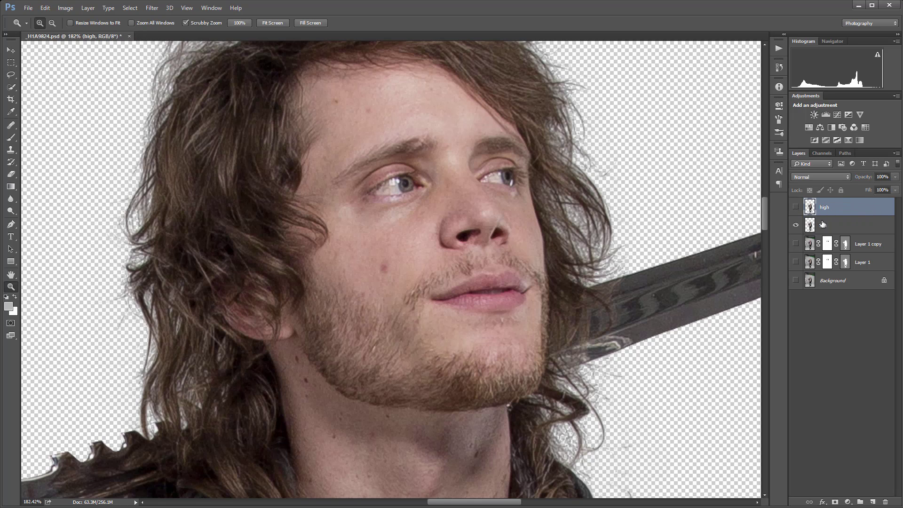
# - Duplicate the low layer and name the copy "test"
pyautogui.click(837, 226)
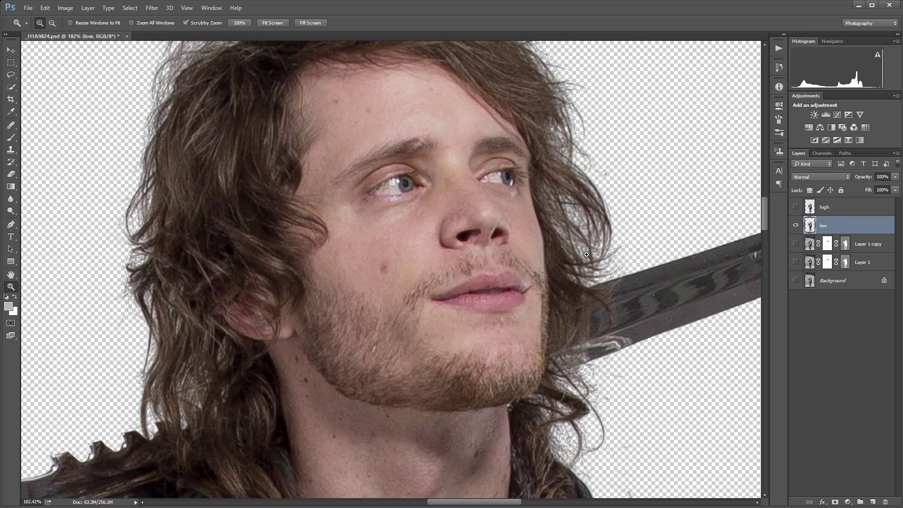
pyautogui.click(11, 50)
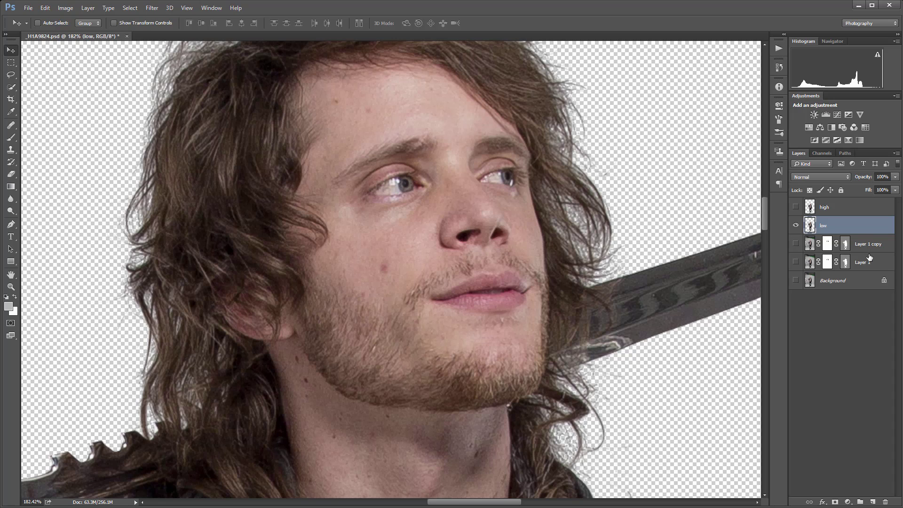
pyautogui.hotkey('ctrl', 'j')
pyautogui.doubleClick(833, 226)
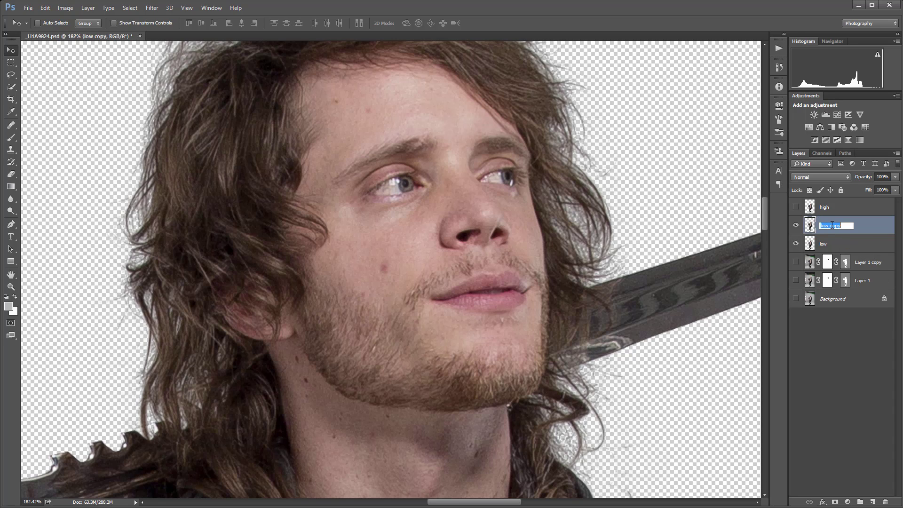
pyautogui.write('test')
pyautogui.press('Return')
# - Invert the test layer's colours and set its fill to 50%
pyautogui.hotkey('ctrl', 'i')
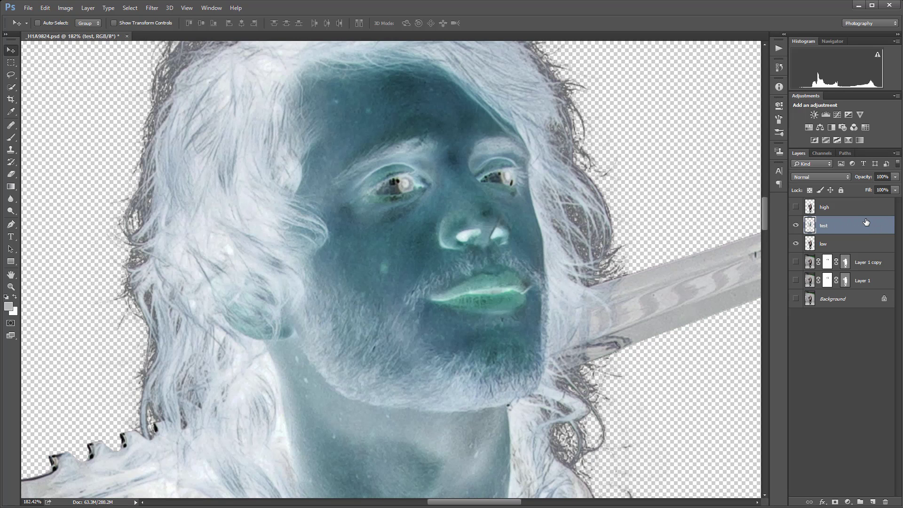
pyautogui.click(894, 190)
pyautogui.moveTo(896, 200); pyautogui.dragTo(878, 201)
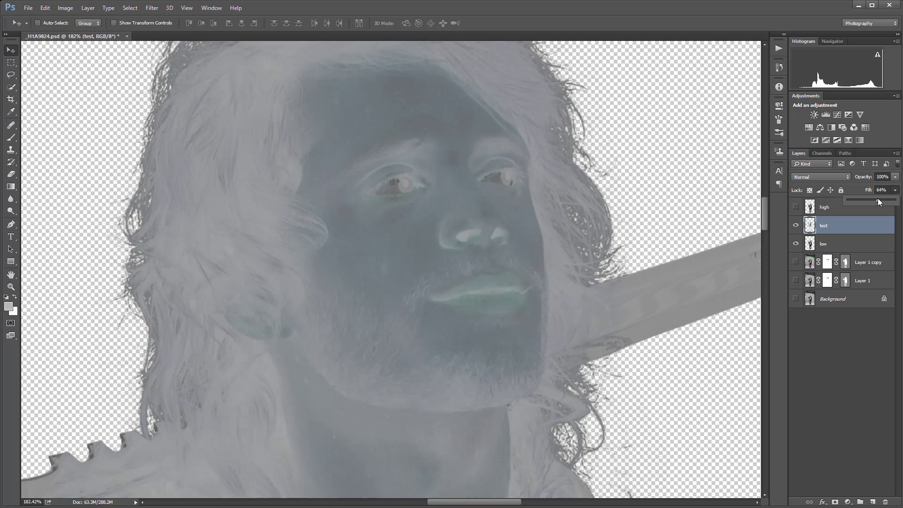
pyautogui.click(881, 190)
pyautogui.write('50')
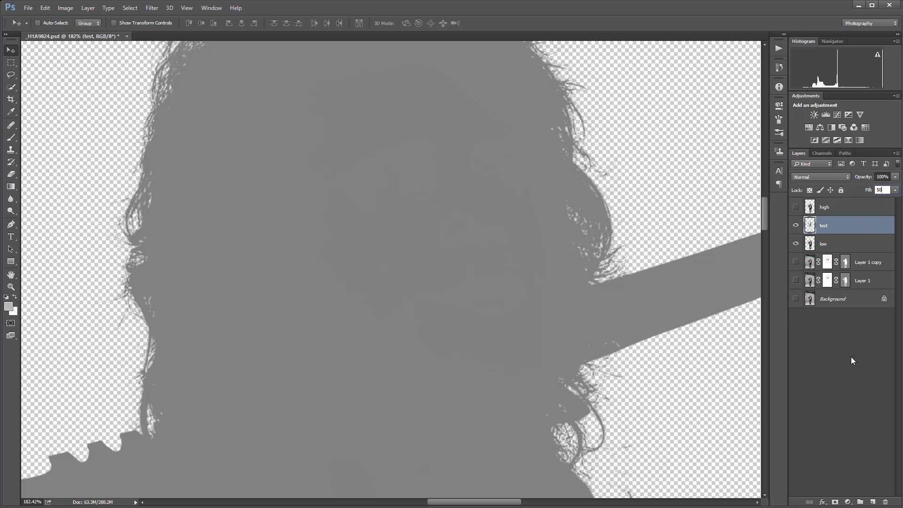
# - Open the Surface Blur filter for the low layer, keeping the face in the image unobstructed
pyautogui.click(882, 244)
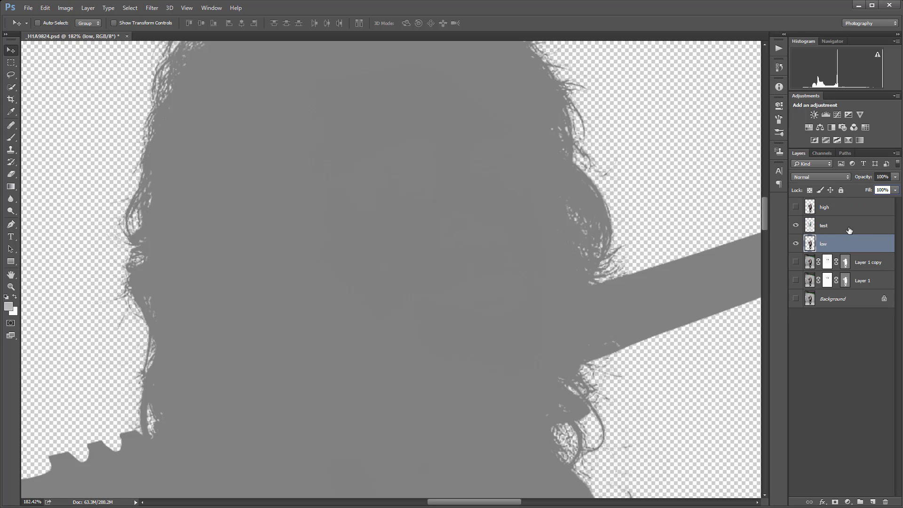
pyautogui.click(842, 227)
pyautogui.click(839, 245)
pyautogui.click(152, 8)
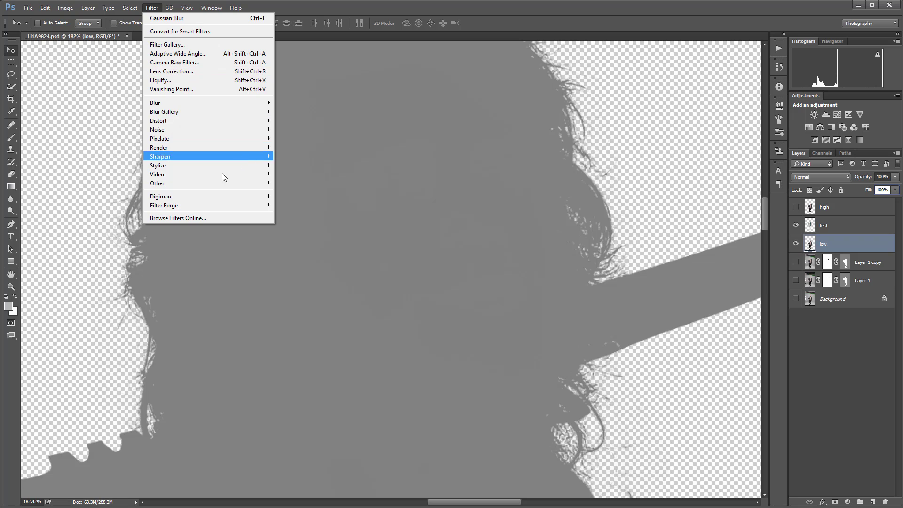
pyautogui.moveTo(213, 102)
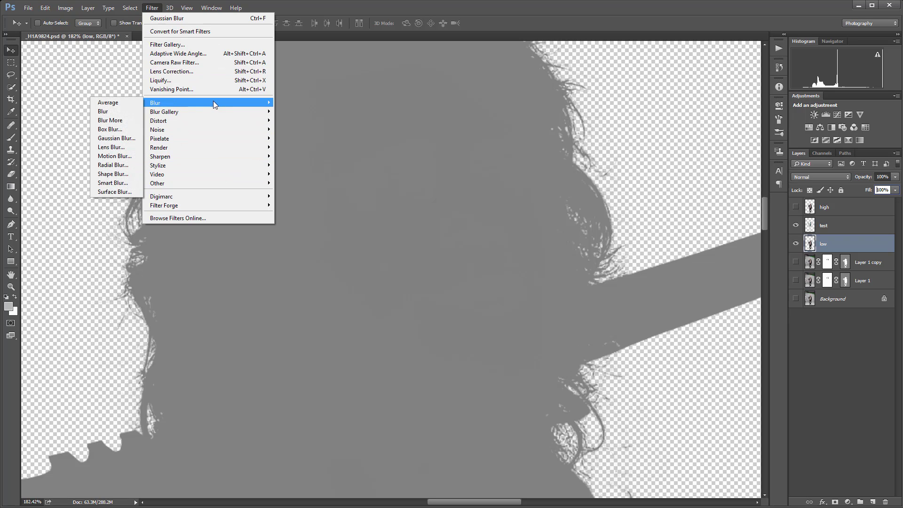
pyautogui.click(115, 192)
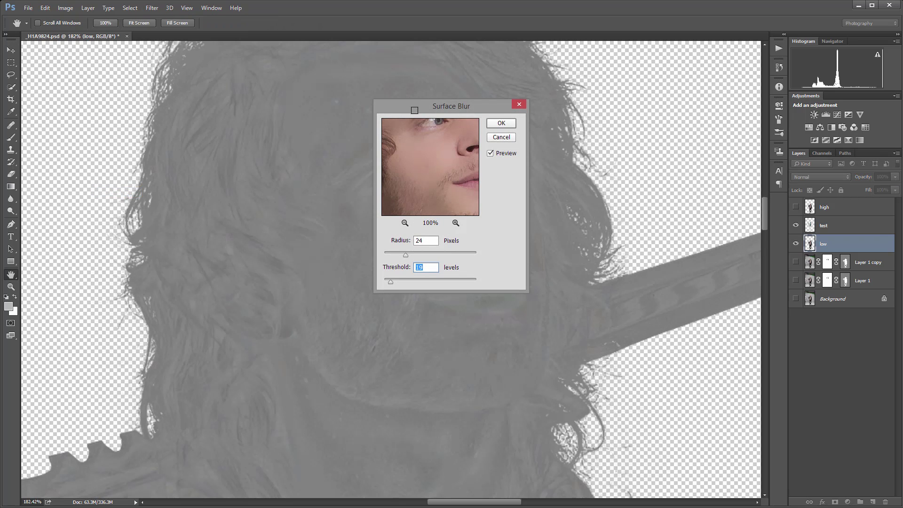
pyautogui.moveTo(415, 110); pyautogui.dragTo(643, 109)
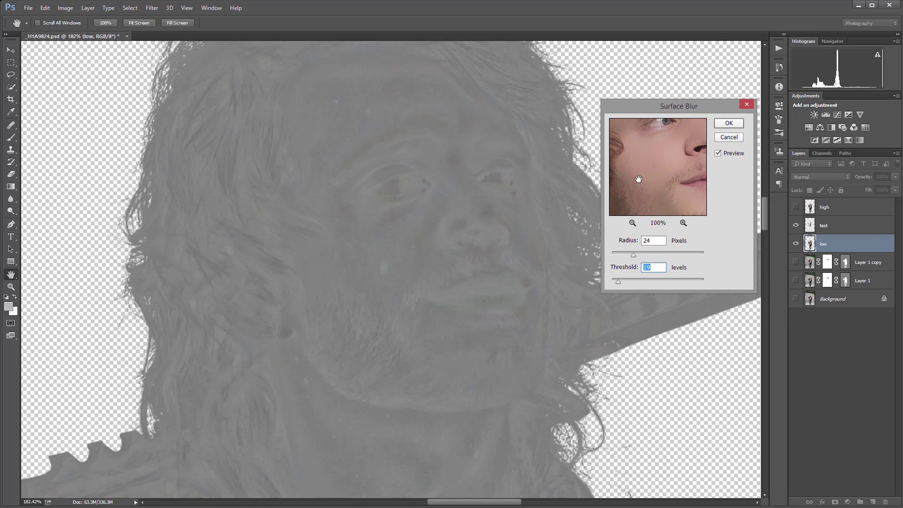
# - Examine how Surface Blur affects the hair, face, beard and neck in the filter preview
pyautogui.moveTo(639, 179); pyautogui.dragTo(668, 183)
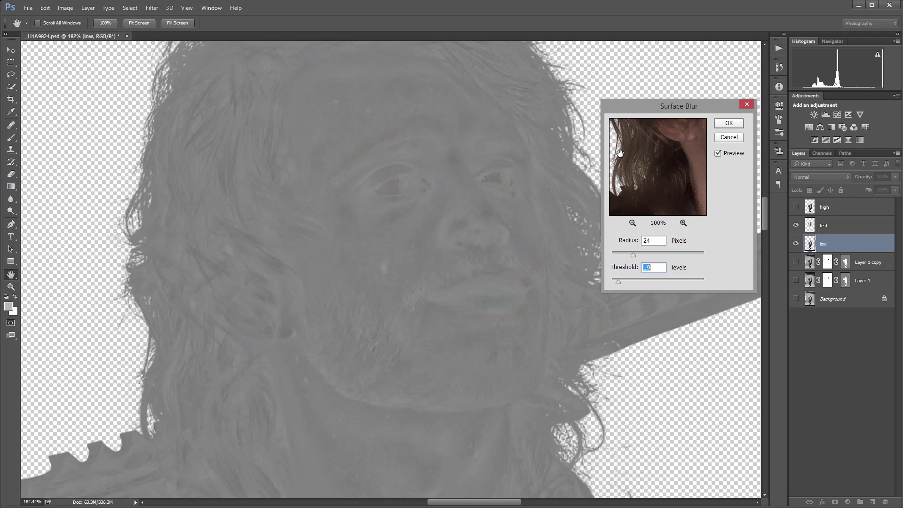
pyautogui.click(129, 289)
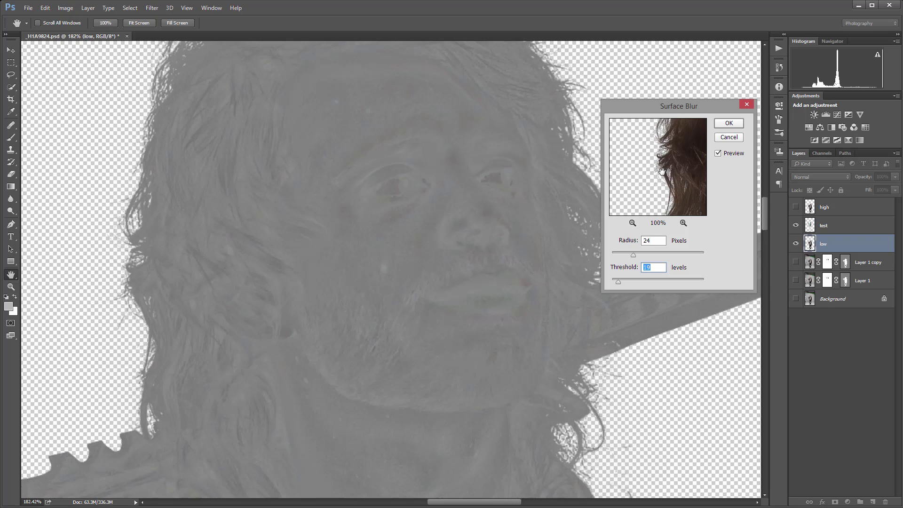
pyautogui.moveTo(696, 178); pyautogui.dragTo(619, 191)
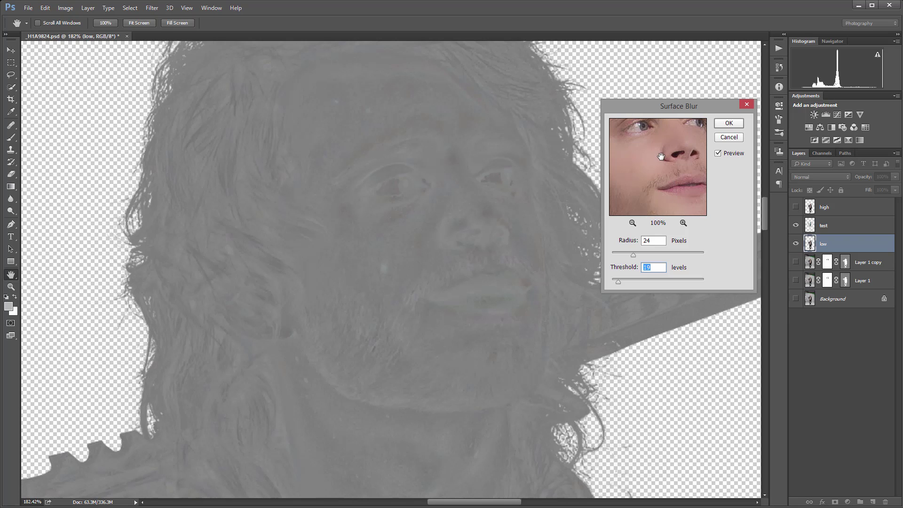
pyautogui.moveTo(664, 157); pyautogui.dragTo(698, 200)
pyautogui.moveTo(681, 166); pyautogui.dragTo(652, 193)
pyautogui.moveTo(649, 160); pyautogui.dragTo(691, 132)
pyautogui.moveTo(685, 198); pyautogui.dragTo(664, 157)
pyautogui.moveTo(685, 198); pyautogui.dragTo(655, 144)
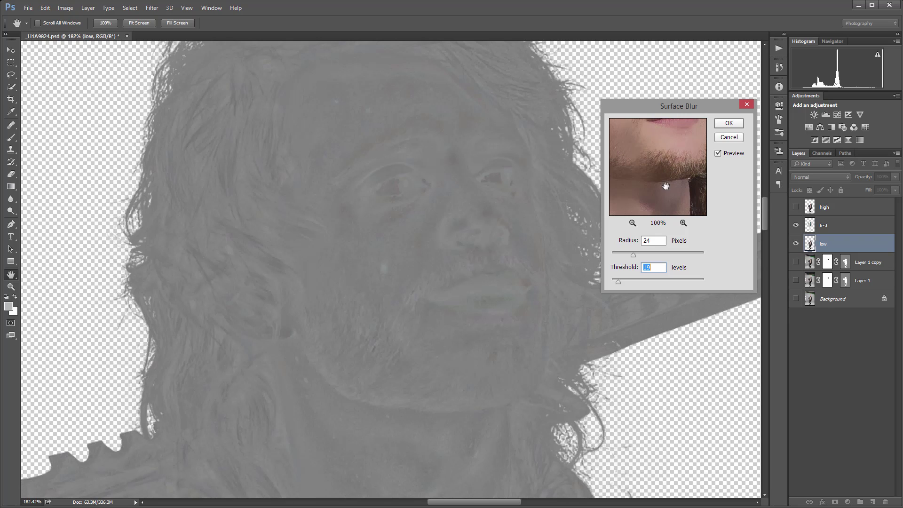
pyautogui.moveTo(666, 186); pyautogui.dragTo(697, 195)
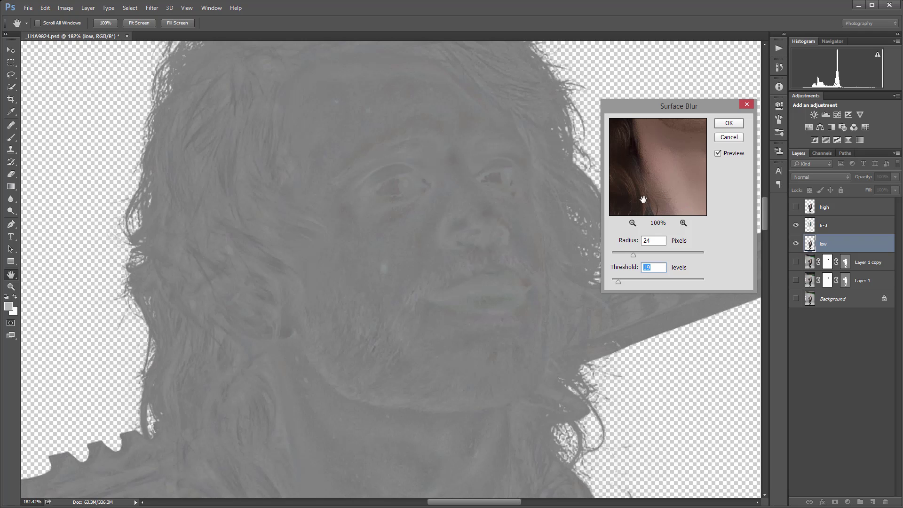
pyautogui.moveTo(644, 203)
pyautogui.mouseDown()
pyautogui.moveTo(654, 155)
pyautogui.moveTo(647, 198)
pyautogui.mouseUp()
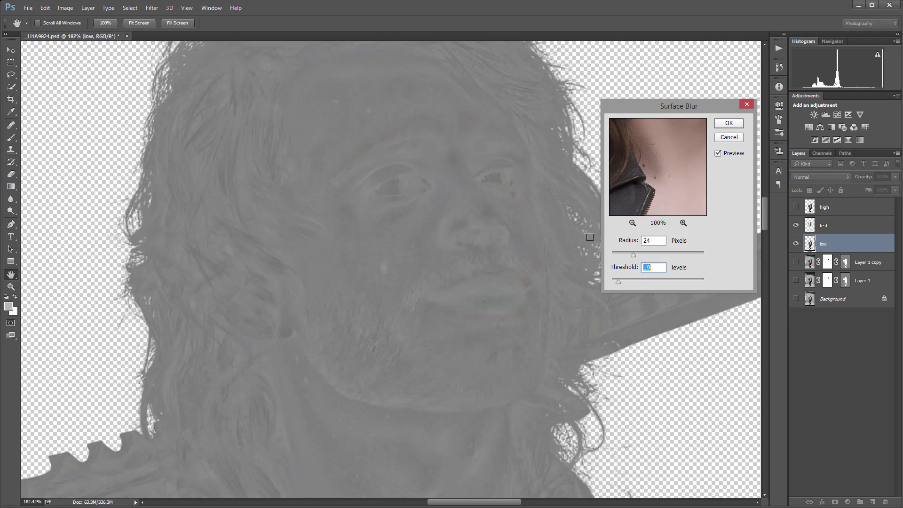
pyautogui.click(453, 200)
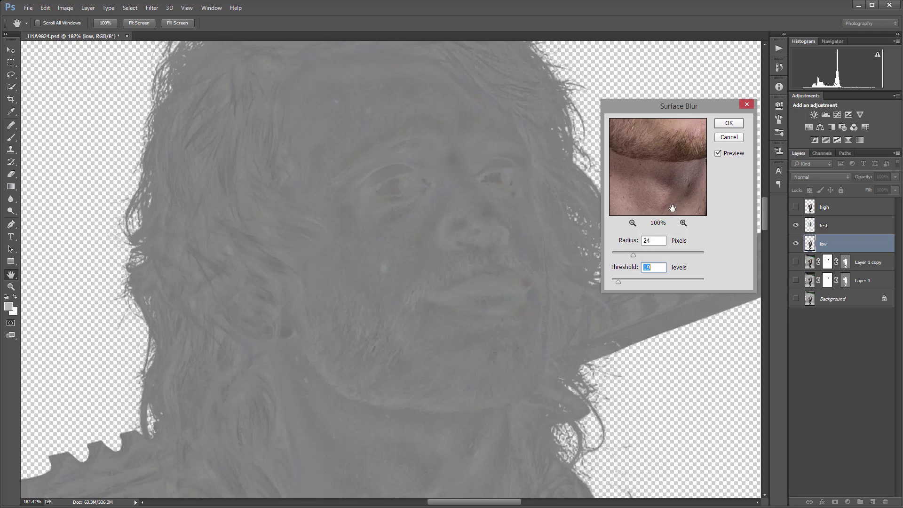
# - Try different Surface Blur strengths on the low layer, ending at a radius of 20 pixels and a threshold of 15 levels
pyautogui.moveTo(673, 208); pyautogui.dragTo(636, 254)
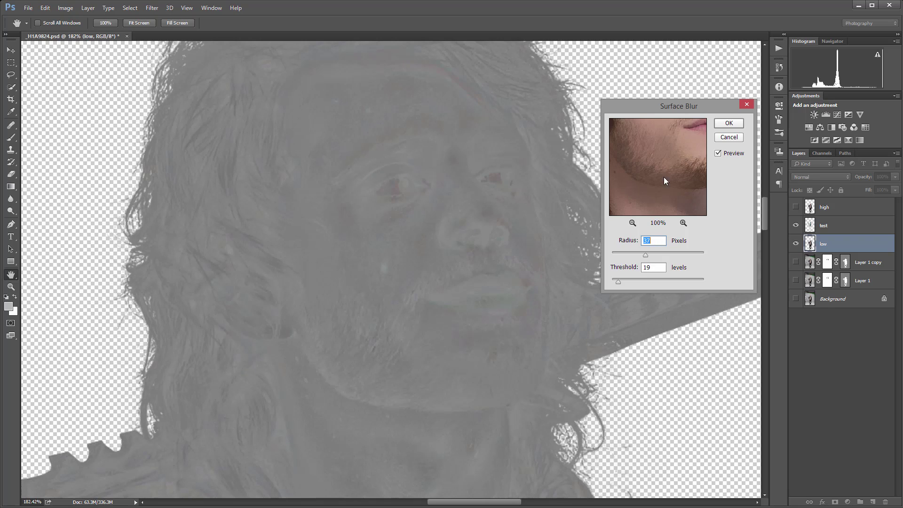
pyautogui.moveTo(664, 181); pyautogui.dragTo(684, 214)
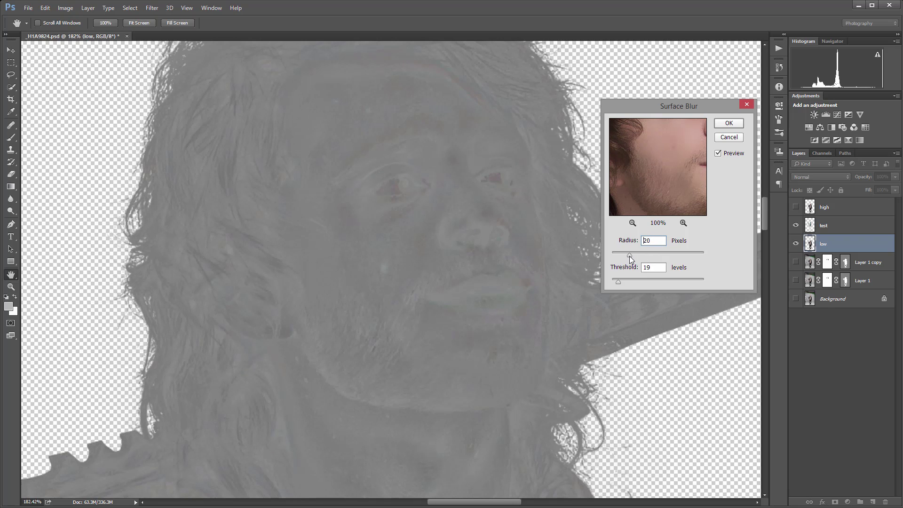
pyautogui.moveTo(629, 256); pyautogui.dragTo(617, 281)
pyautogui.moveTo(665, 203); pyautogui.dragTo(673, 178)
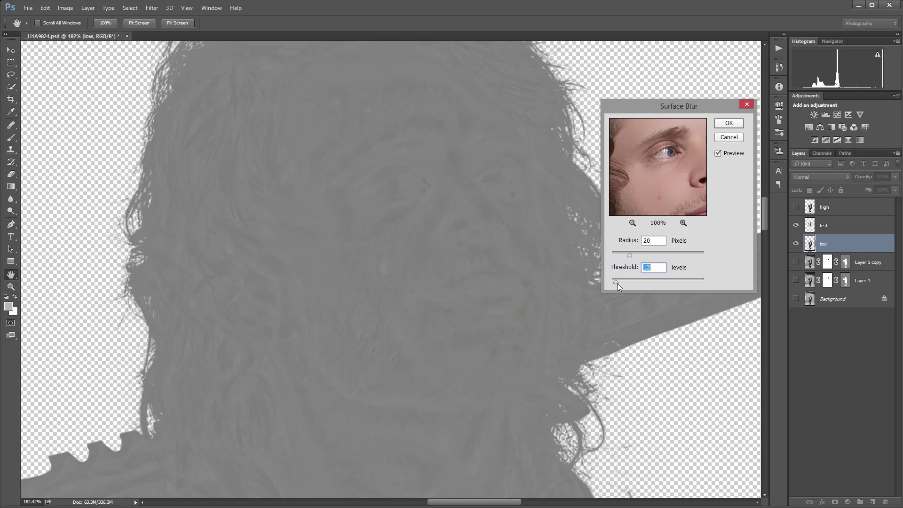
pyautogui.moveTo(620, 282); pyautogui.dragTo(627, 281)
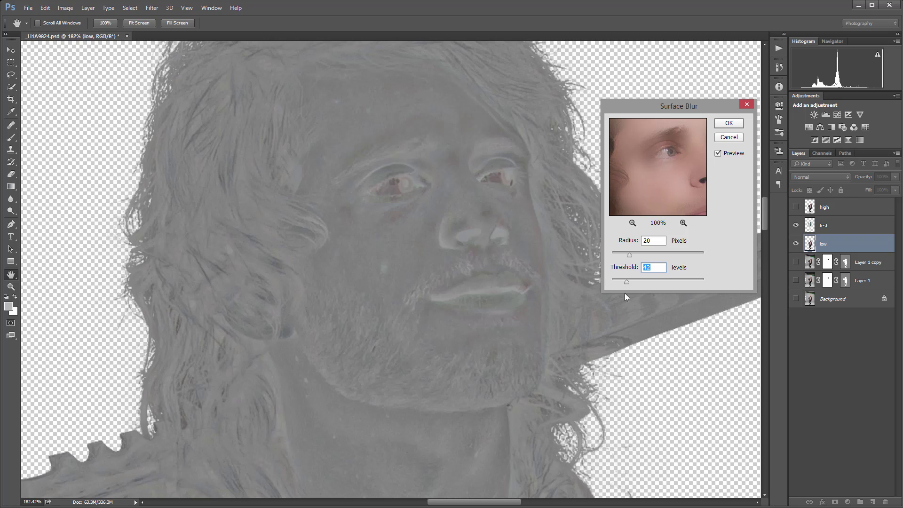
pyautogui.moveTo(623, 282); pyautogui.dragTo(618, 282)
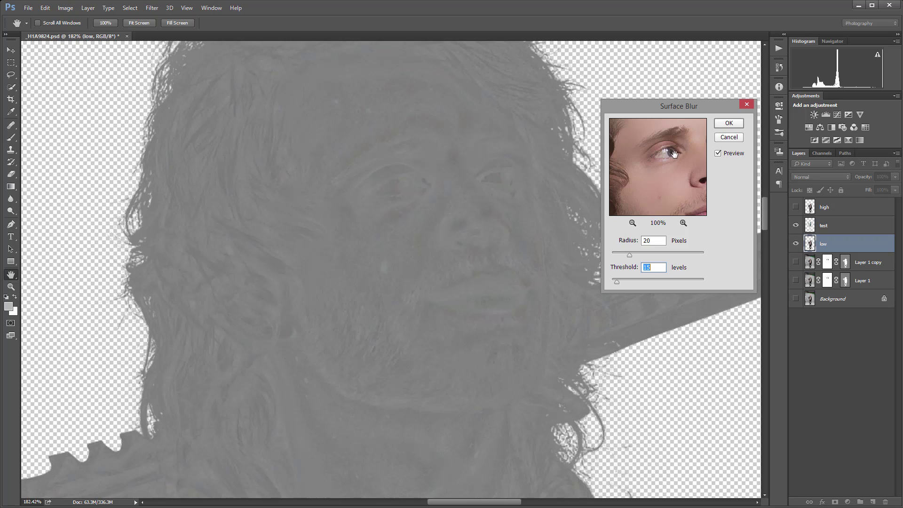
# - Examine the Surface Blur preview around the eyes, cheek, hair and leather clothing
pyautogui.moveTo(653, 150); pyautogui.dragTo(668, 214)
pyautogui.moveTo(674, 142)
pyautogui.mouseDown()
pyautogui.moveTo(698, 185)
pyautogui.moveTo(613, 184)
pyautogui.moveTo(612, 174)
pyautogui.moveTo(678, 148)
pyautogui.mouseUp()
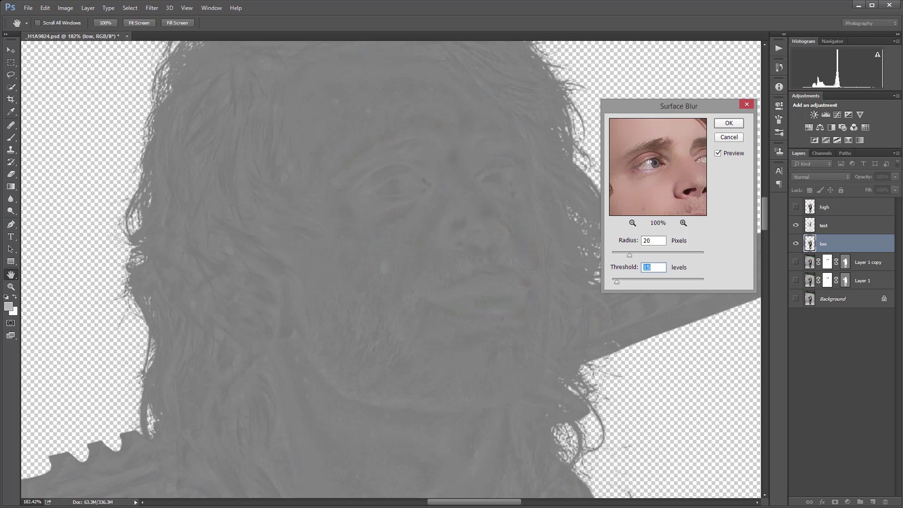
pyautogui.click(681, 163)
pyautogui.moveTo(677, 171); pyautogui.dragTo(665, 124)
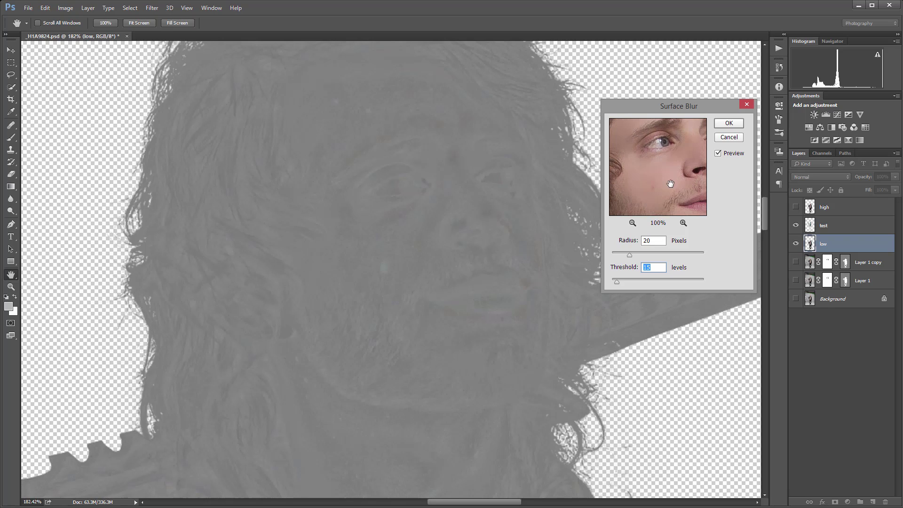
pyautogui.moveTo(685, 196); pyautogui.dragTo(721, 159)
pyautogui.moveTo(665, 144); pyautogui.dragTo(695, 206)
pyautogui.moveTo(670, 148); pyautogui.dragTo(701, 157)
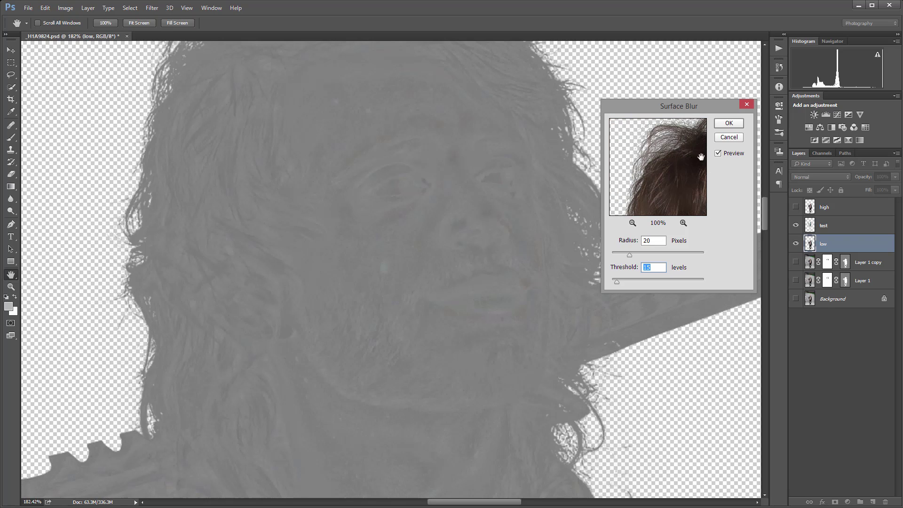
pyautogui.moveTo(686, 196); pyautogui.dragTo(710, 157)
pyautogui.moveTo(654, 178)
pyautogui.mouseDown()
pyautogui.moveTo(715, 190)
pyautogui.moveTo(698, 207)
pyautogui.moveTo(649, 172)
pyautogui.mouseUp()
pyautogui.moveTo(680, 209); pyautogui.dragTo(645, 148)
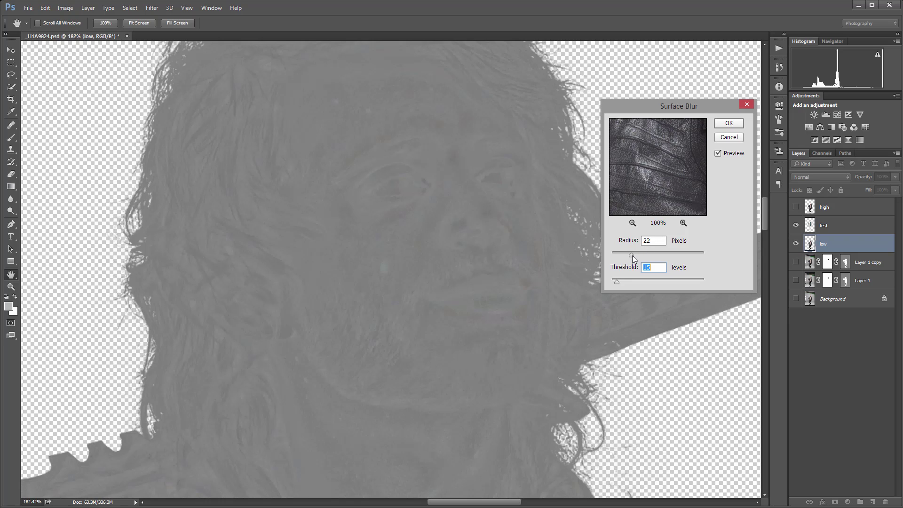
# - Apply Surface Blur to the low layer with radius 23 pixels and threshold 18 levels, and delete the test layer
pyautogui.moveTo(617, 281); pyautogui.dragTo(617, 282)
pyautogui.moveTo(672, 141); pyautogui.dragTo(701, 210)
pyautogui.moveTo(637, 161); pyautogui.dragTo(590, 202)
pyautogui.moveTo(686, 146); pyautogui.dragTo(669, 210)
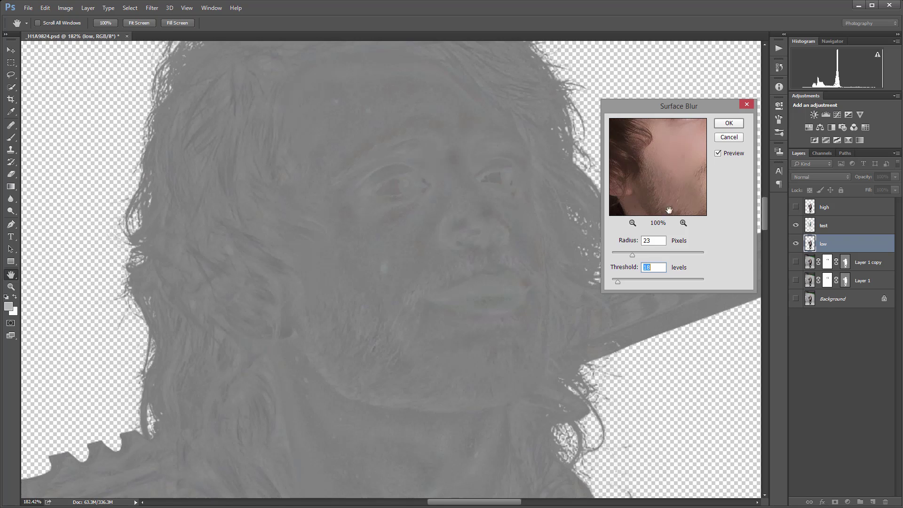
pyautogui.click(731, 124)
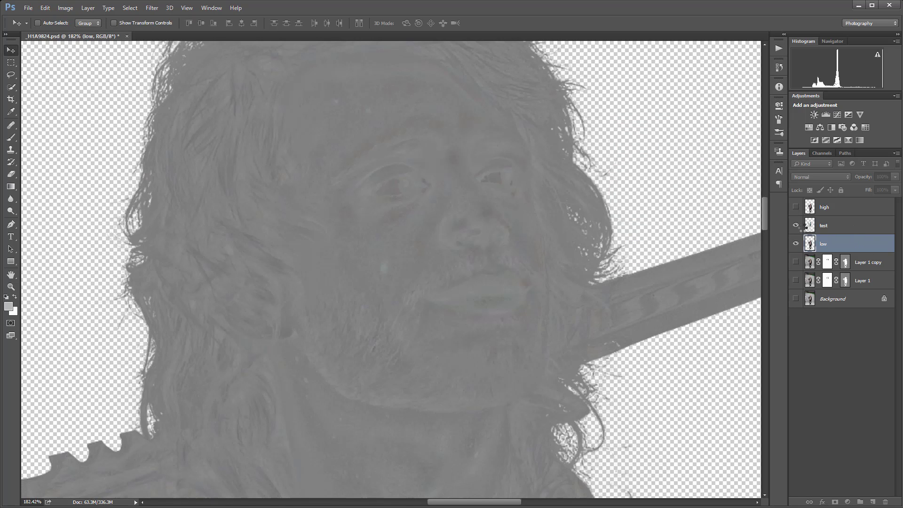
pyautogui.moveTo(841, 227); pyautogui.dragTo(885, 501)
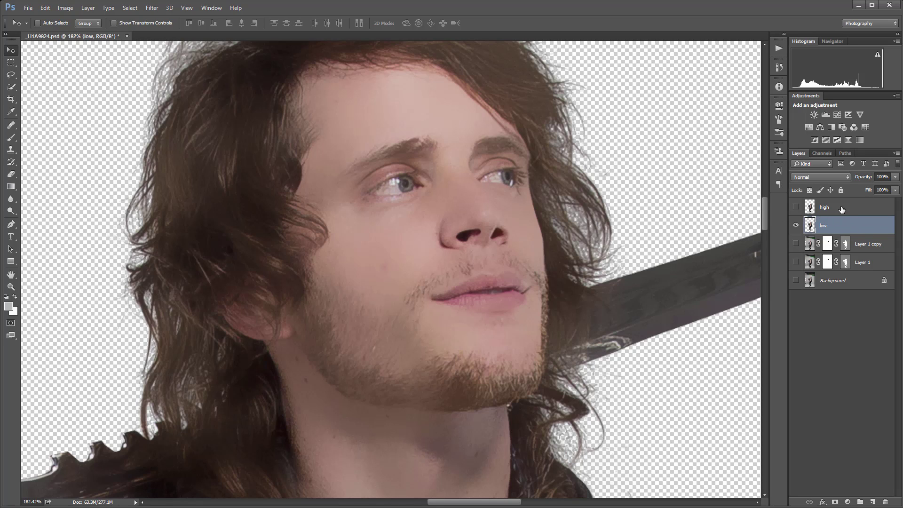
# - Duplicate the high layer, place the copy directly beneath it, make it visible and name it "blur"
pyautogui.click(858, 208)
pyautogui.hotkey('ctrl', 'j')
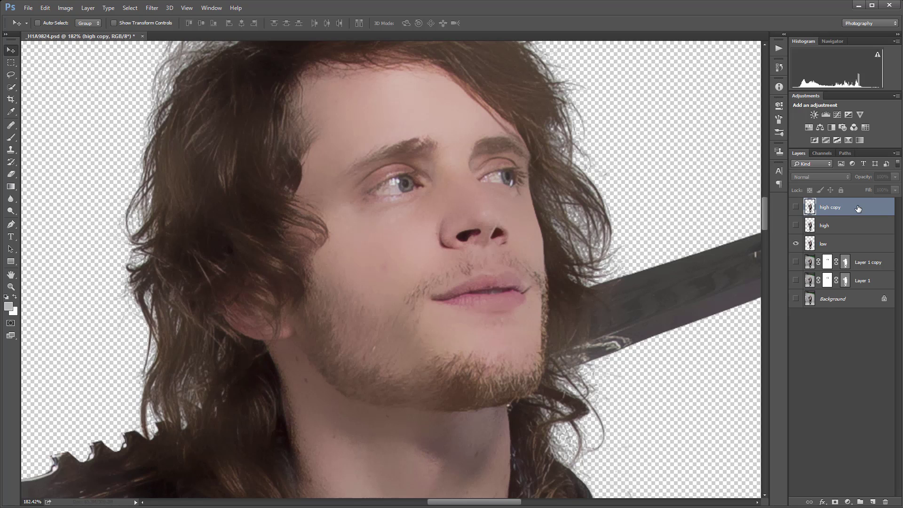
pyautogui.moveTo(878, 210); pyautogui.dragTo(792, 224)
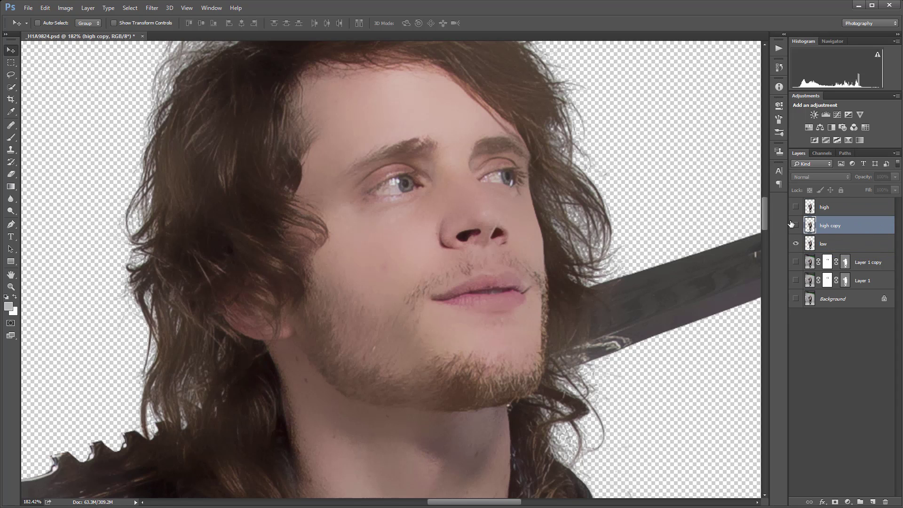
pyautogui.click(796, 226)
pyautogui.doubleClick(833, 227)
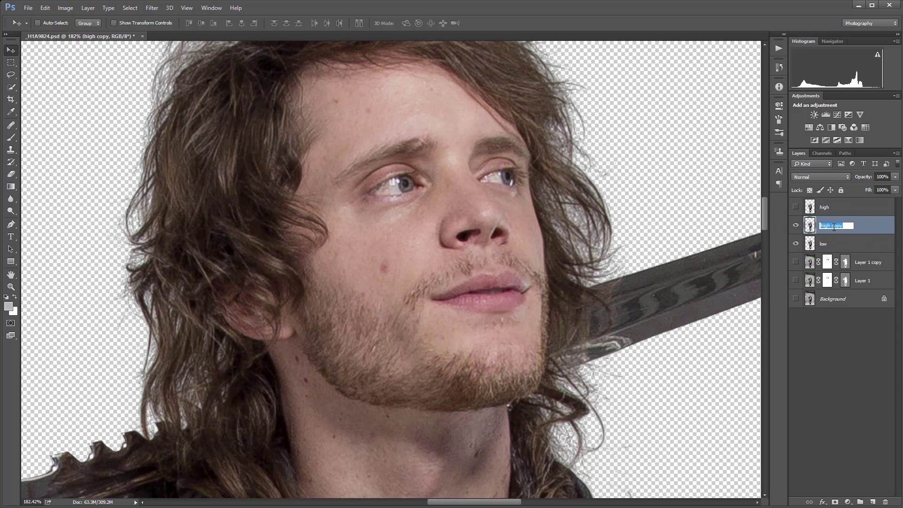
pyautogui.write('blur')
pyautogui.press('Return')
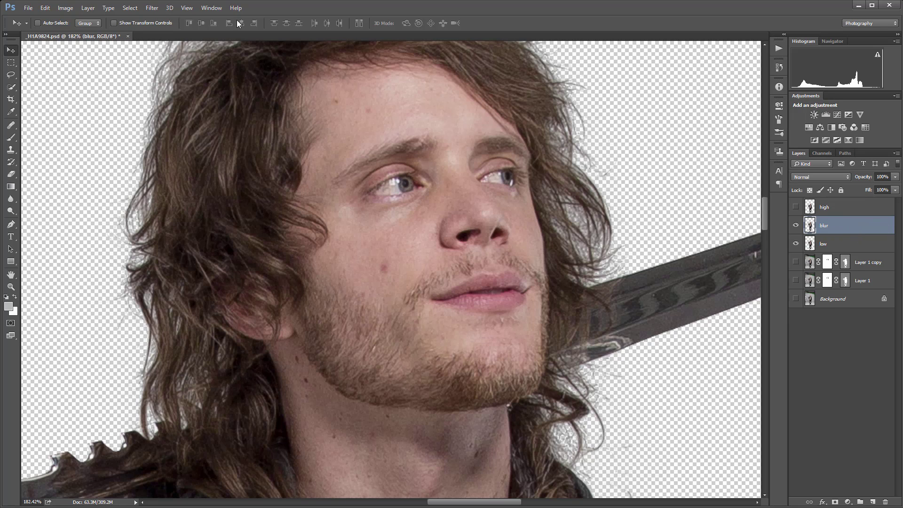
# - Apply a Gaussian Blur with a radius of 4 pixels to the blur layer
pyautogui.click(151, 8)
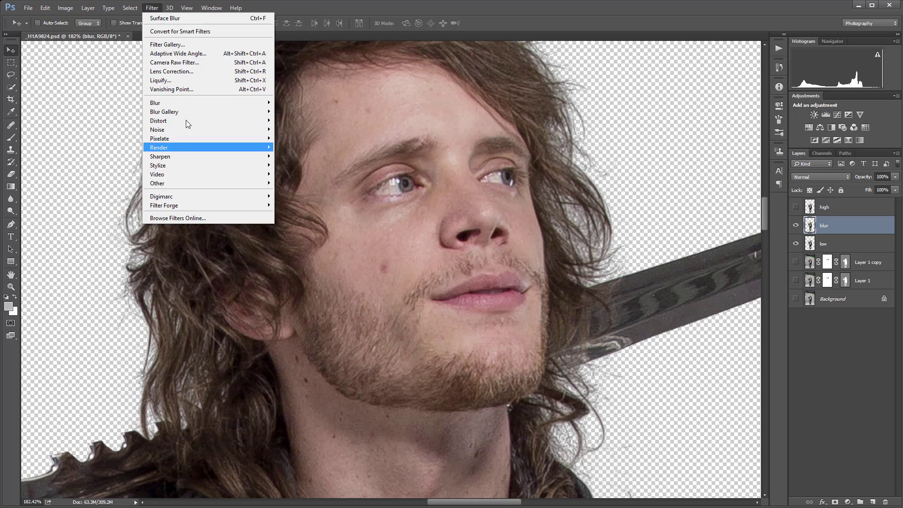
pyautogui.moveTo(182, 106)
pyautogui.click(115, 138)
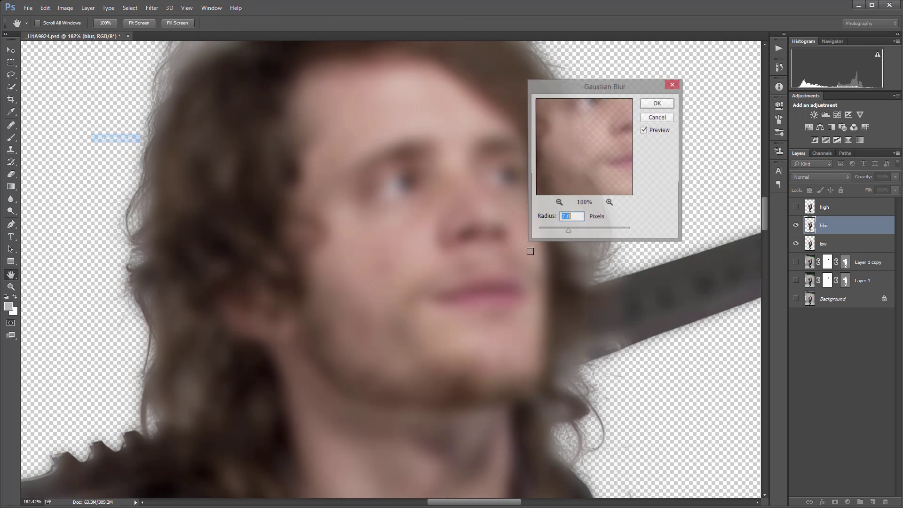
pyautogui.moveTo(567, 233); pyautogui.dragTo(558, 232)
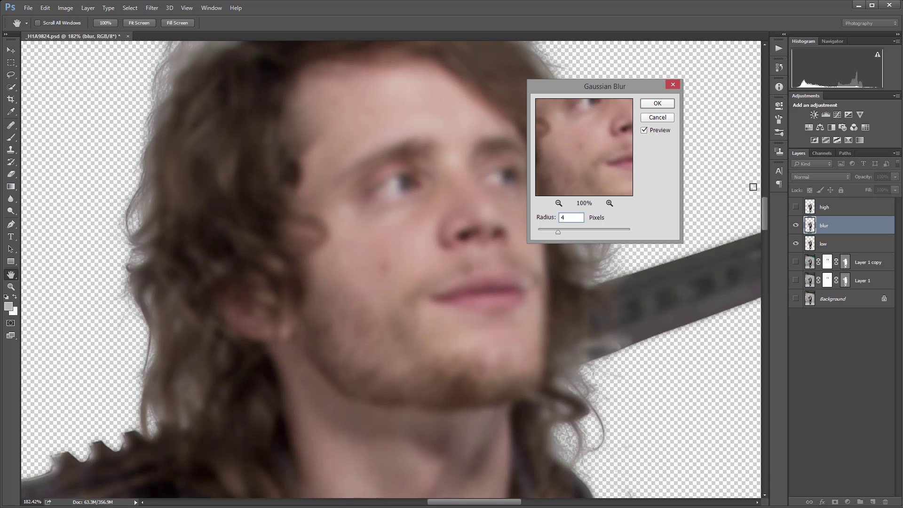
pyautogui.click(658, 103)
# - Compare the Gaussian-blurred layer with the surface-blurred low layer by toggling the blur layer's visibility
pyautogui.click(796, 226)
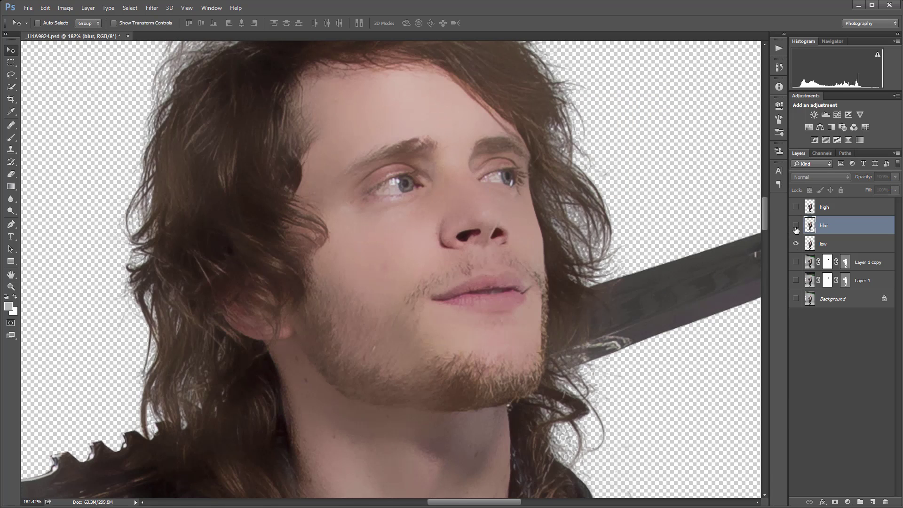
pyautogui.click(796, 226)
pyautogui.click(796, 226)
pyautogui.click(796, 225)
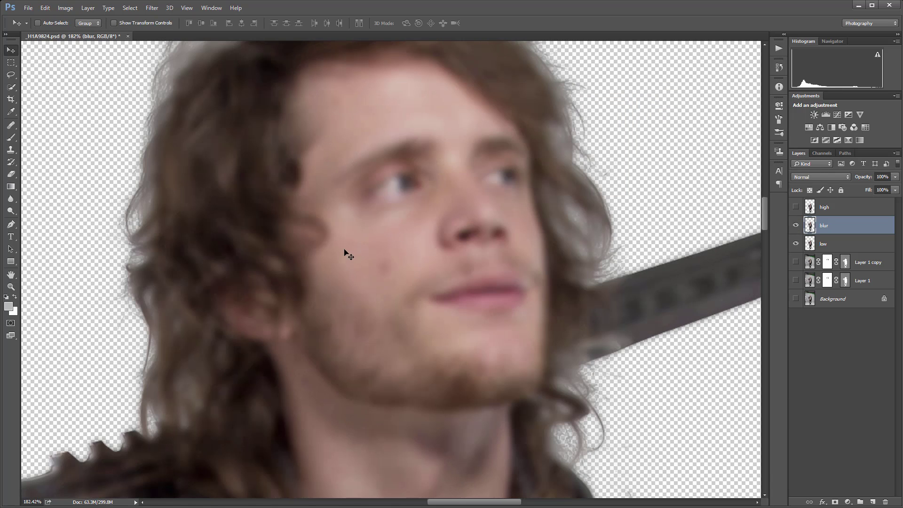
pyautogui.click(796, 225)
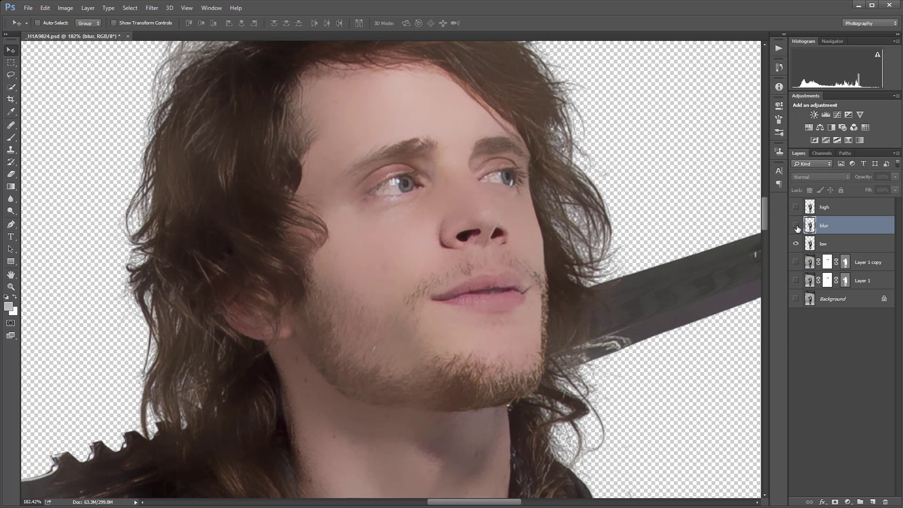
pyautogui.click(796, 225)
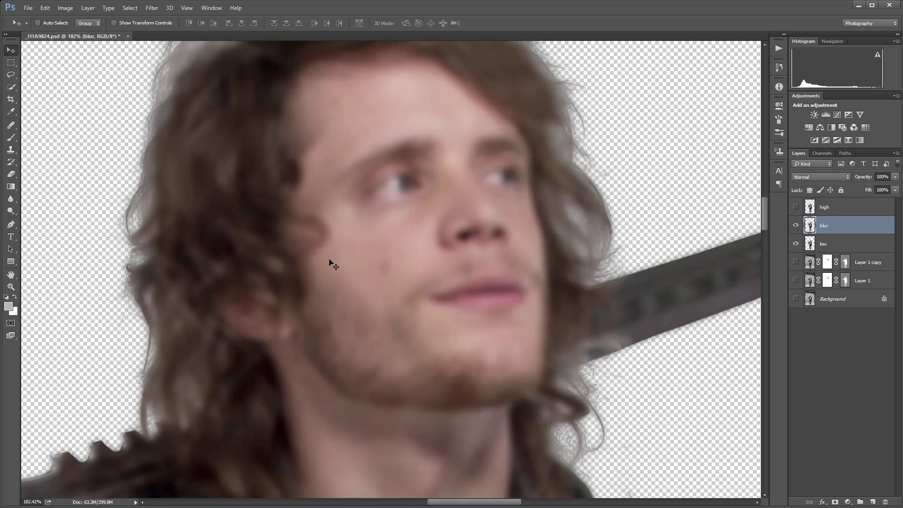
pyautogui.click(796, 225)
pyautogui.click(796, 226)
pyautogui.click(797, 226)
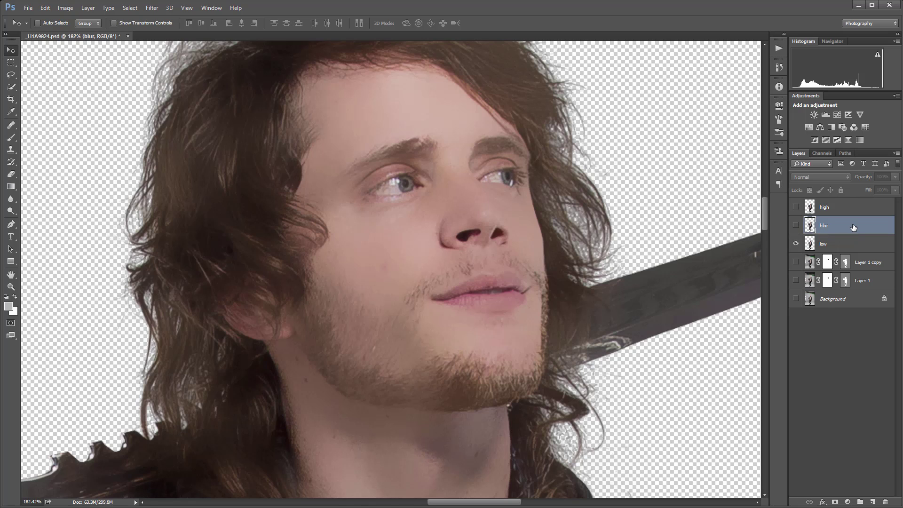
# - Delete the blur layer, and select the high layer and make it visible
pyautogui.press('Delete')
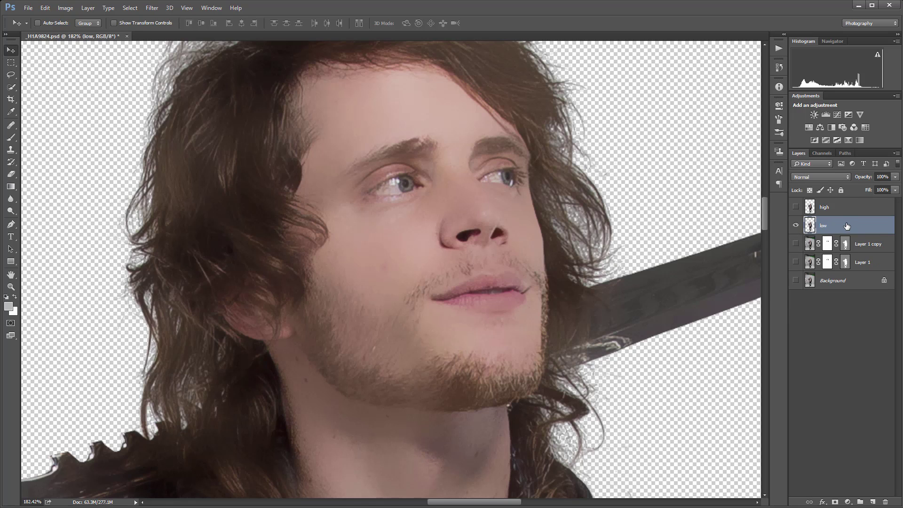
pyautogui.click(847, 207)
pyautogui.click(795, 207)
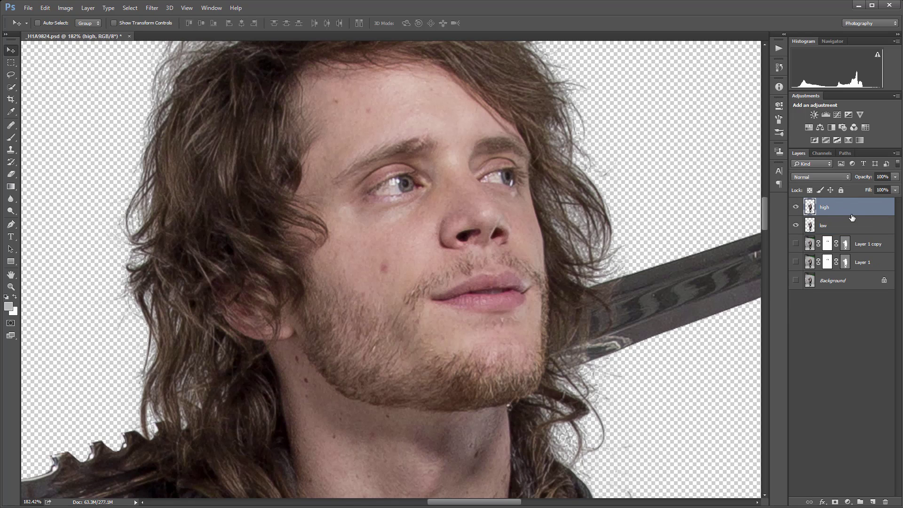
# - Use Apply Image on the high layer with the low layer, Subtract, scale 2 and offset 128, and set its blend mode to Linear Light
pyautogui.click(65, 7)
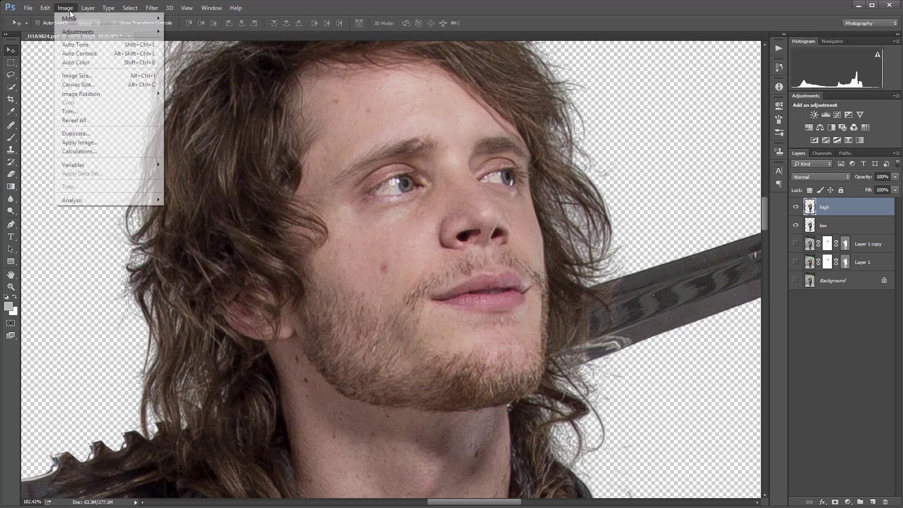
pyautogui.click(117, 142)
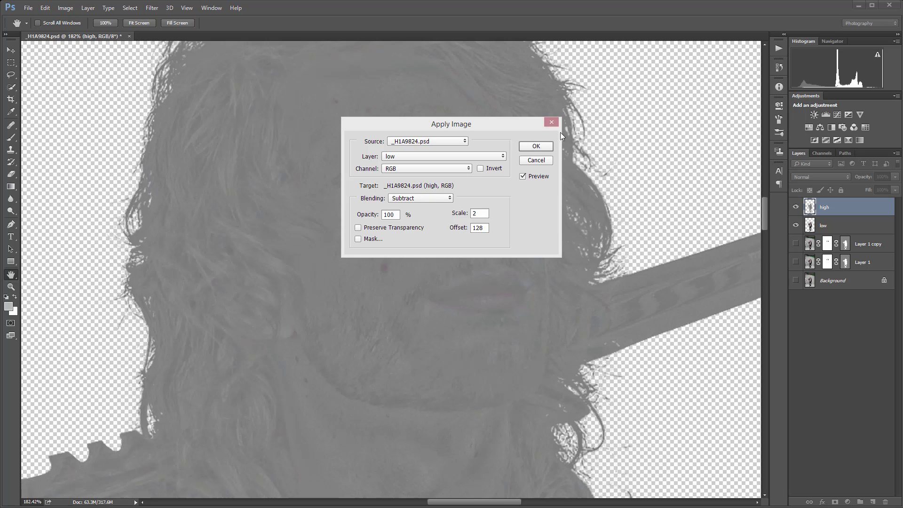
pyautogui.click(529, 148)
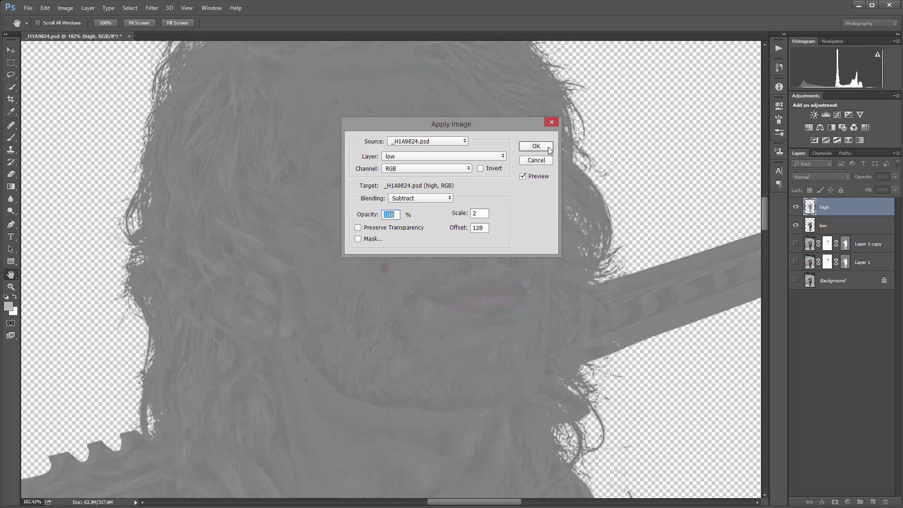
pyautogui.click(536, 147)
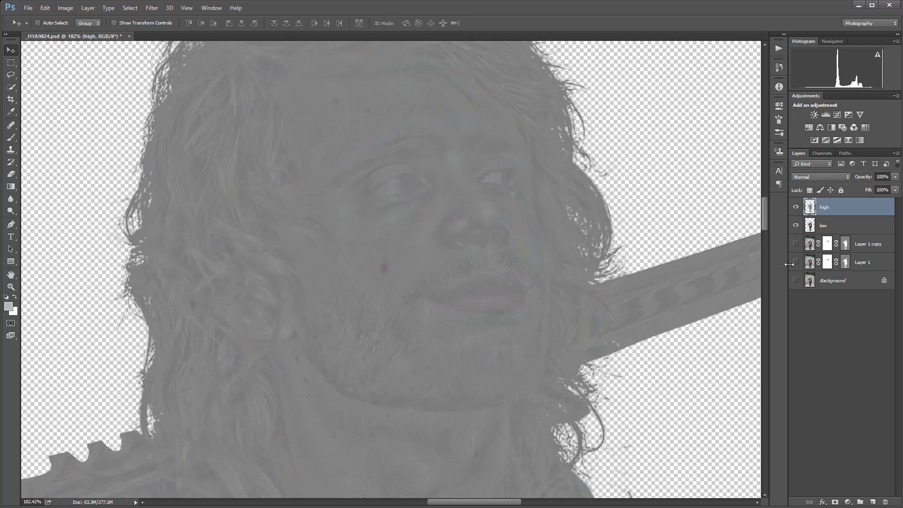
pyautogui.click(830, 178)
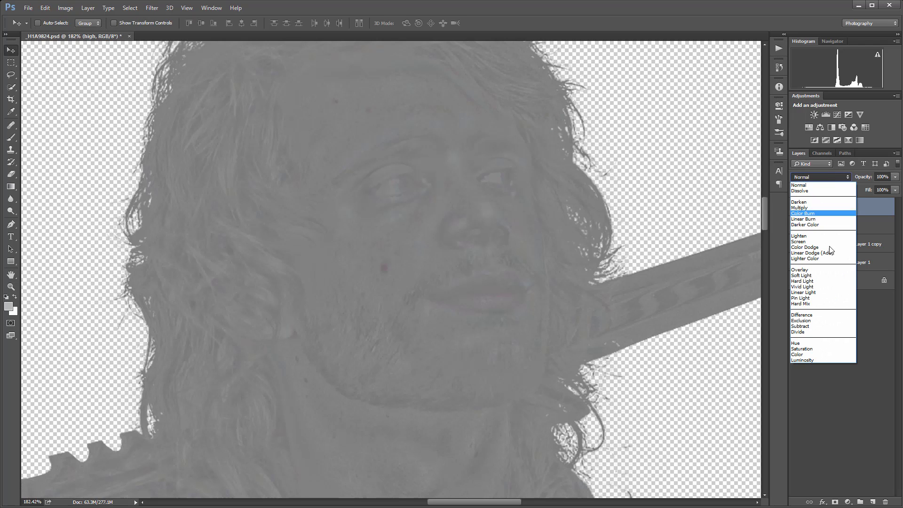
pyautogui.click(837, 289)
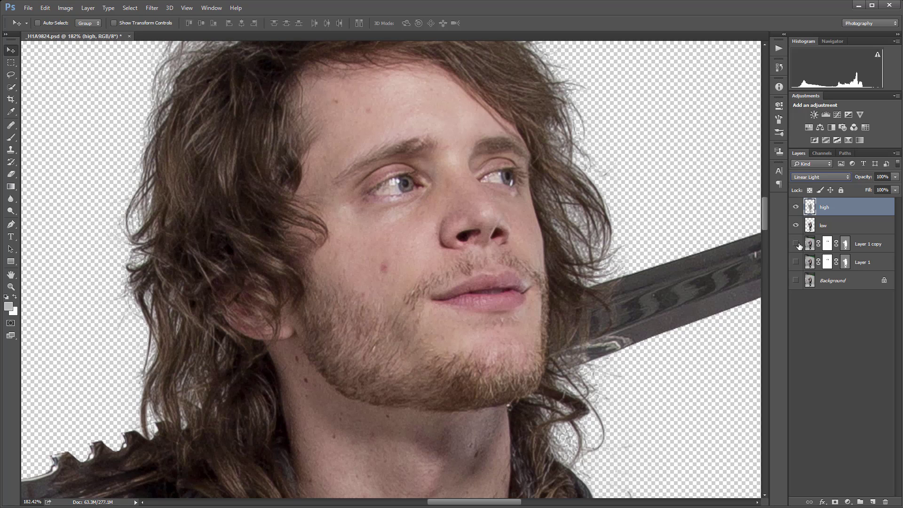
# - Compare the combined high and low layers with the original cut-out in Layer 1 copy by switching between them repeatedly
pyautogui.keyDown('alt'); pyautogui.click(799, 244); pyautogui.keyUp('alt')
pyautogui.keyDown('alt'); pyautogui.click(798, 244); pyautogui.keyUp('alt')
pyautogui.keyDown('alt'); pyautogui.click(799, 245); pyautogui.keyUp('alt')
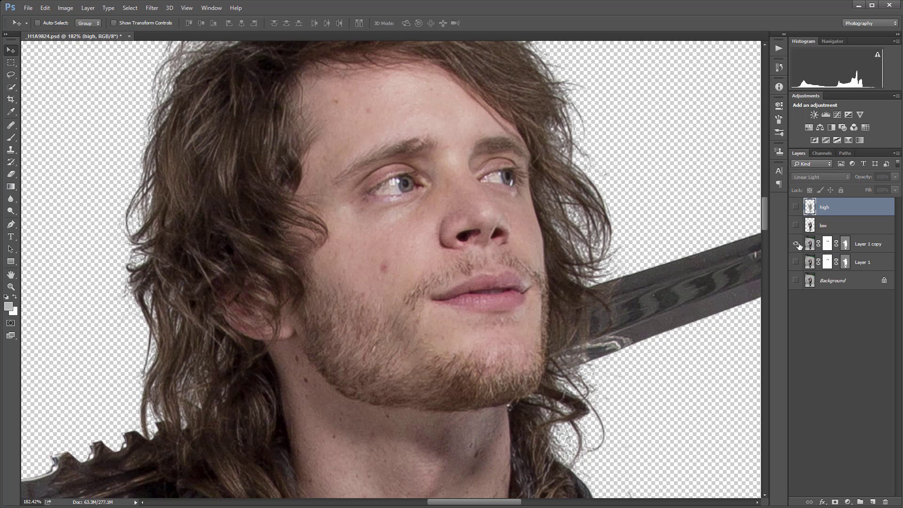
pyautogui.keyDown('alt'); pyautogui.click(799, 244); pyautogui.keyUp('alt')
pyautogui.keyDown('alt'); pyautogui.click(798, 245); pyautogui.keyUp('alt')
pyautogui.keyDown('alt'); pyautogui.click(798, 244); pyautogui.keyUp('alt')
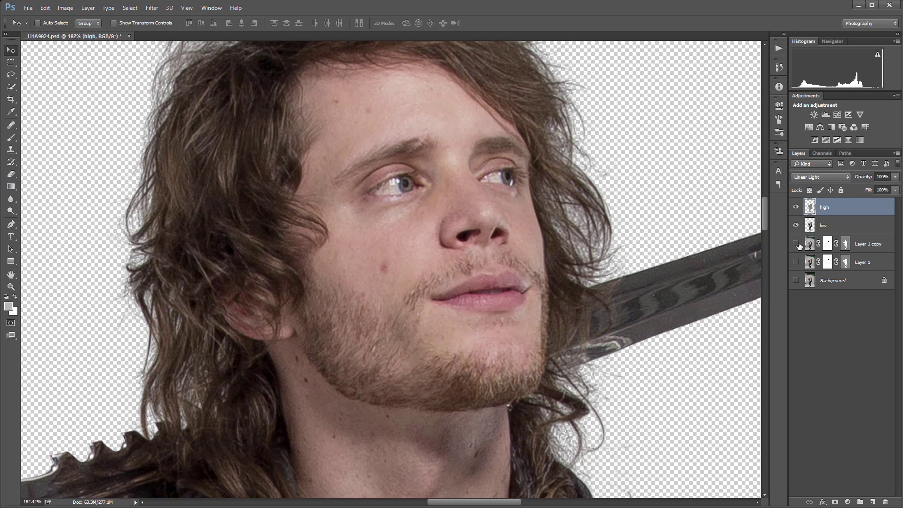
pyautogui.keyDown('alt'); pyautogui.click(798, 244); pyautogui.keyUp('alt')
pyautogui.keyDown('alt'); pyautogui.click(799, 244); pyautogui.keyUp('alt')
pyautogui.keyDown('alt'); pyautogui.click(798, 245); pyautogui.keyUp('alt')
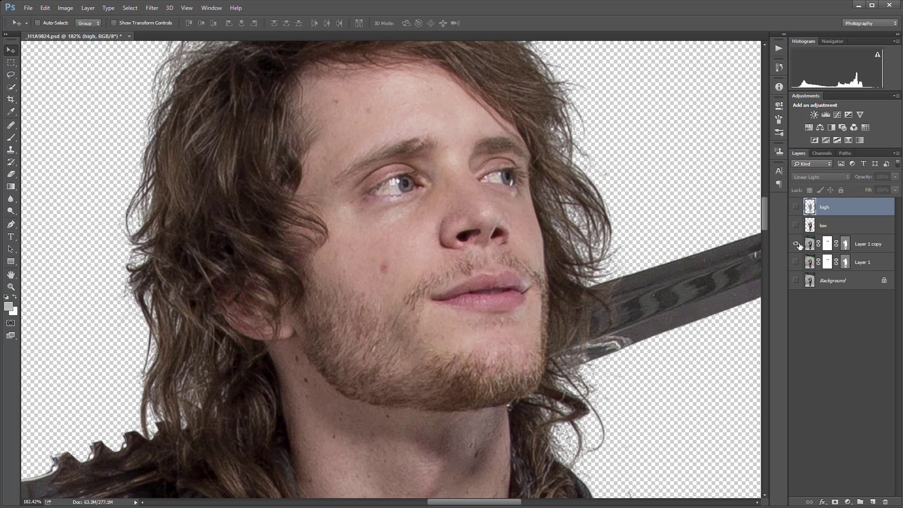
pyautogui.keyDown('alt'); pyautogui.click(798, 244); pyautogui.keyUp('alt')
pyautogui.keyDown('alt'); pyautogui.click(798, 244); pyautogui.keyUp('alt')
pyautogui.keyDown('alt'); pyautogui.click(798, 244); pyautogui.keyUp('alt')
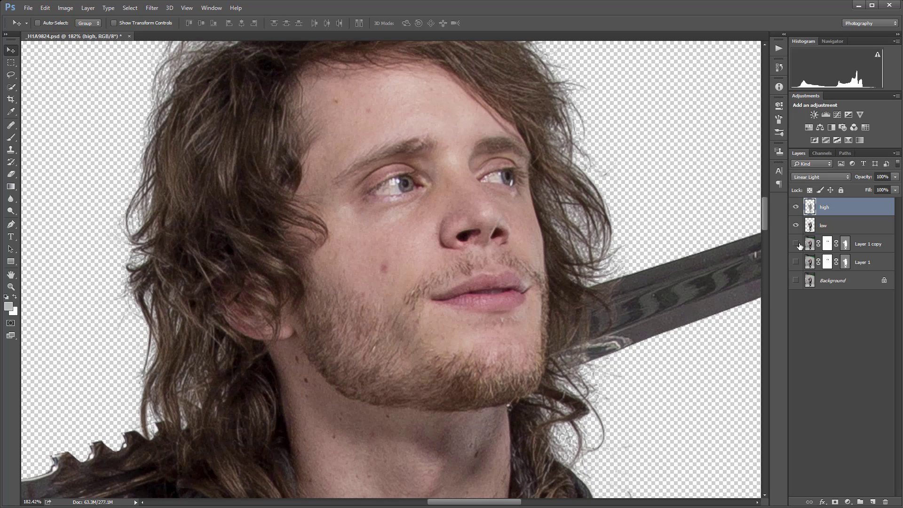
pyautogui.keyDown('alt'); pyautogui.click(799, 244); pyautogui.keyUp('alt')
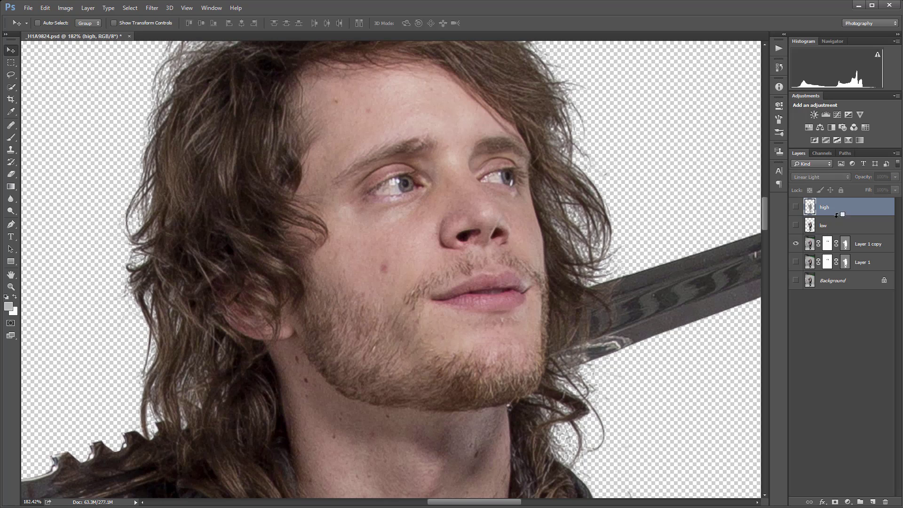
pyautogui.keyDown('alt'); pyautogui.click(798, 244); pyautogui.keyUp('alt')
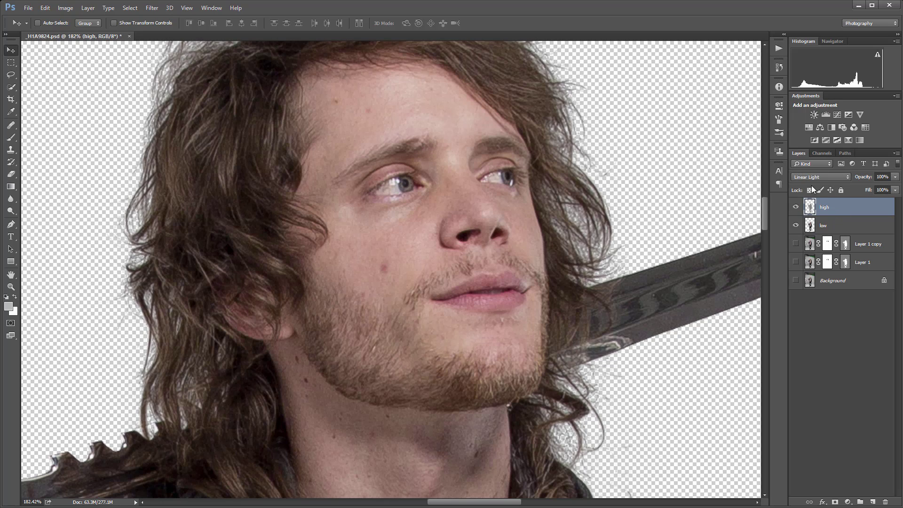
pyautogui.keyDown('alt'); pyautogui.click(799, 244); pyautogui.keyUp('alt')
pyautogui.keyDown('alt'); pyautogui.click(799, 244); pyautogui.keyUp('alt')
# - Try clipping the low and high layers to Layer 1 copy, and release both from the clipping mask
pyautogui.keyDown('alt'); pyautogui.click(874, 233); pyautogui.keyUp('alt')
pyautogui.keyDown('alt'); pyautogui.click(874, 215); pyautogui.keyUp('alt')
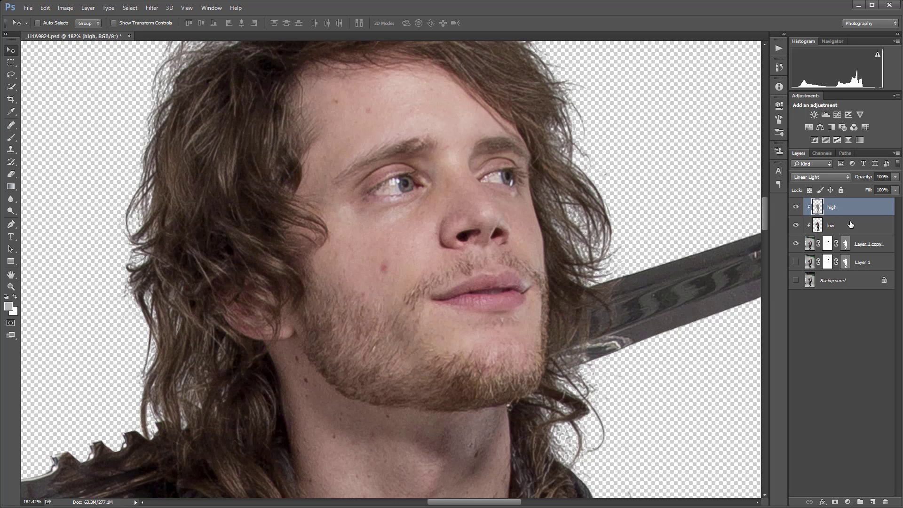
pyautogui.click(876, 229)
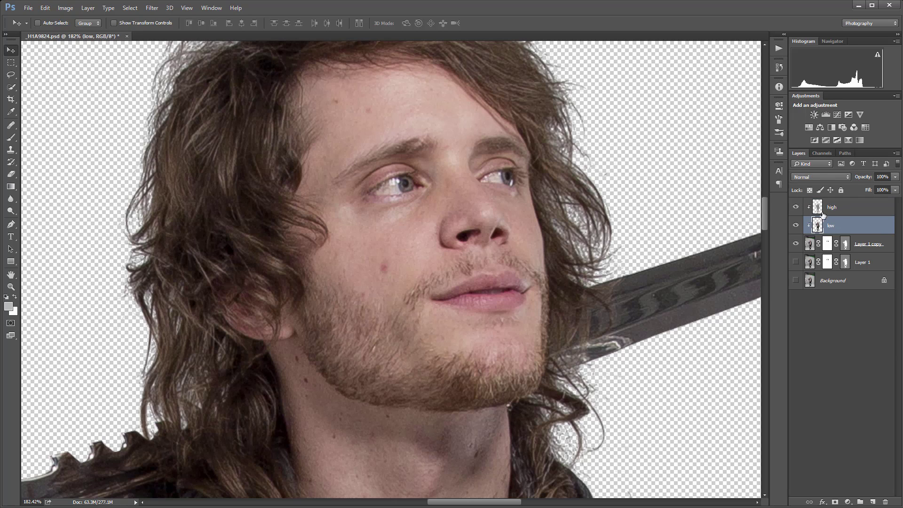
pyautogui.keyDown('alt'); pyautogui.click(858, 232); pyautogui.keyUp('alt')
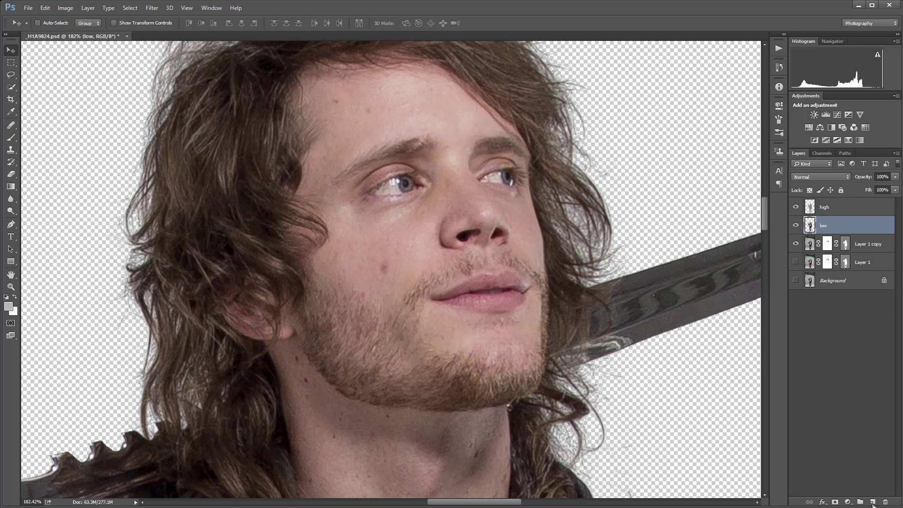
# - Create an empty layer named "fix" above the low layer and clip it to the low layer
pyautogui.click(872, 502)
pyautogui.doubleClick(830, 226)
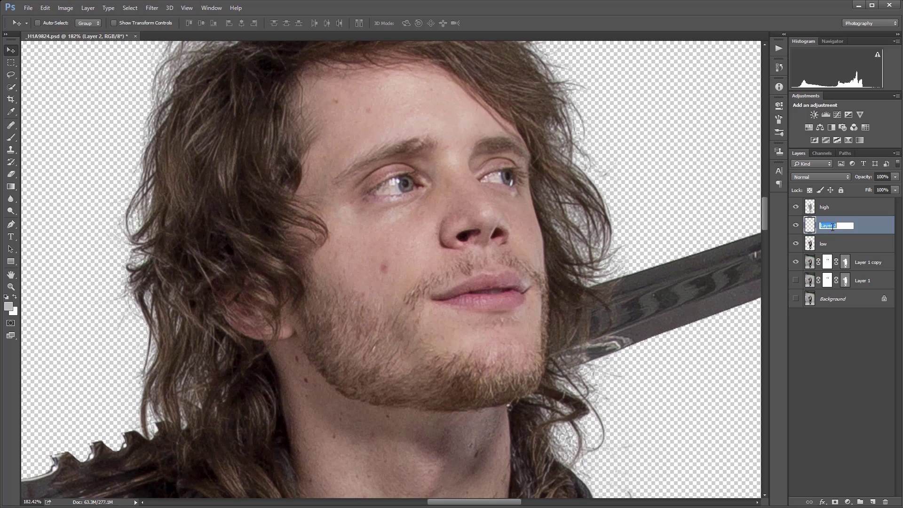
pyautogui.write('fix')
pyautogui.press('Return')
pyautogui.keyDown('alt'); pyautogui.click(873, 234); pyautogui.keyUp('alt')
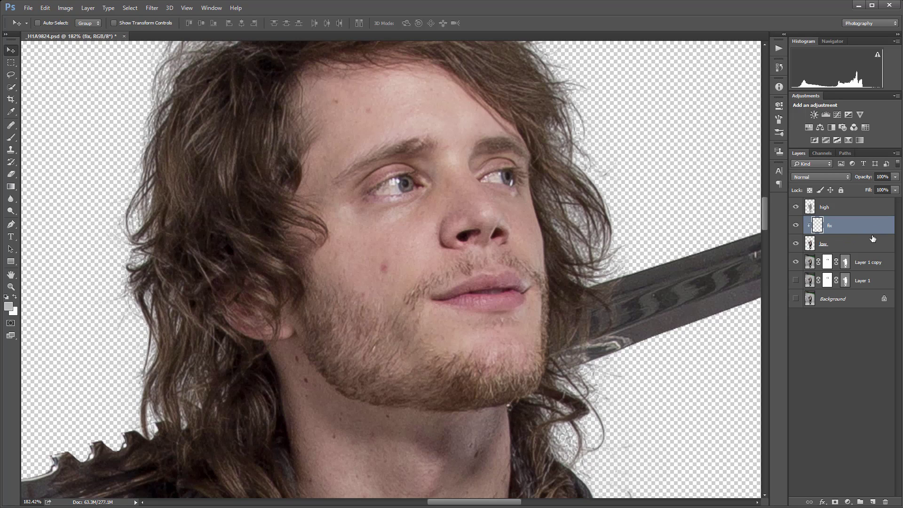
# - Add an empty layer above the high layer, clip it to the high layer and name it "fix"
pyautogui.click(859, 207)
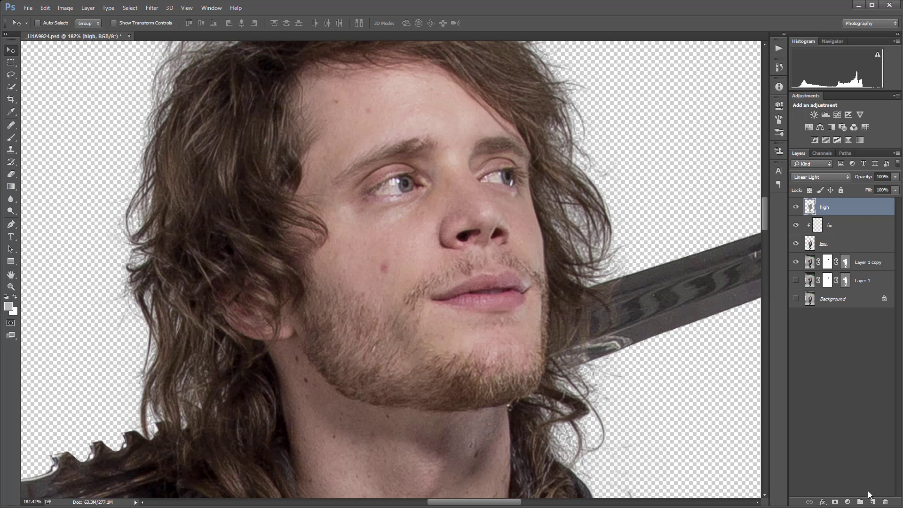
pyautogui.click(873, 502)
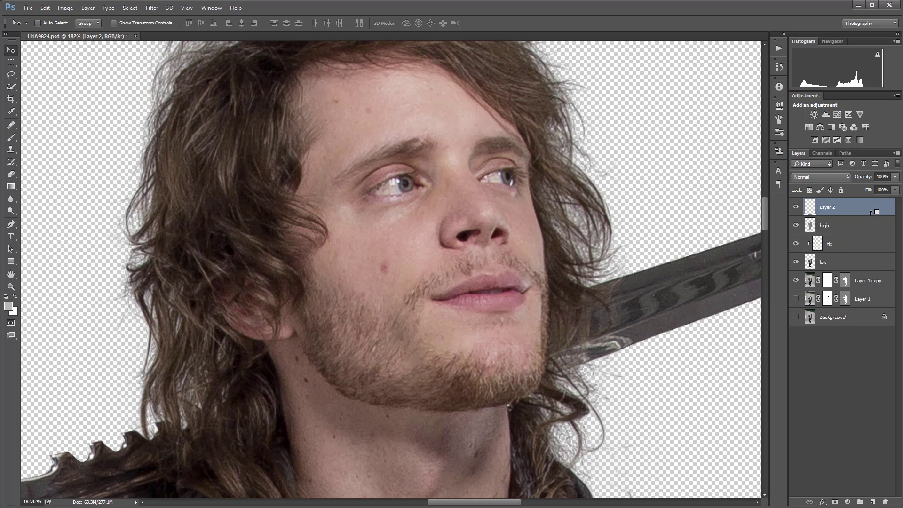
pyautogui.keyDown('alt'); pyautogui.click(871, 213); pyautogui.keyUp('alt')
pyautogui.doubleClick(833, 208)
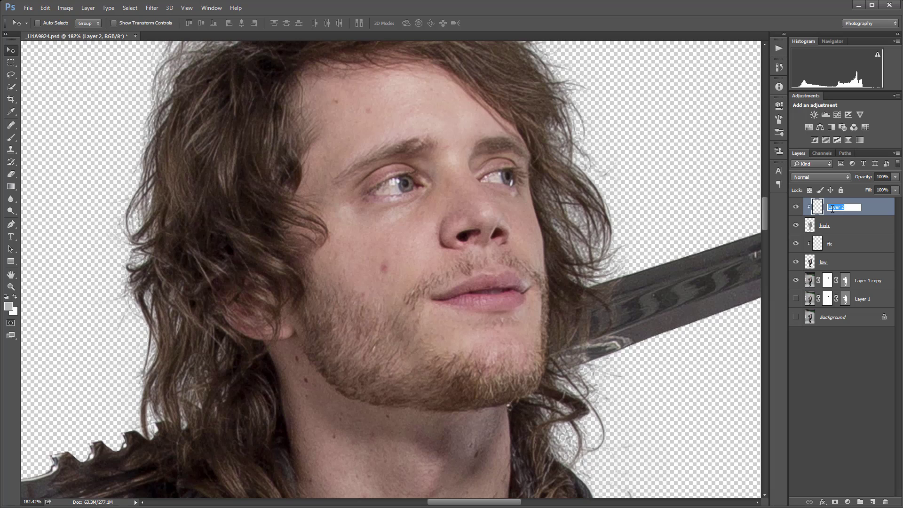
pyautogui.write('fix')
pyautogui.click(863, 224)
# - Give the high layer and its clipped fix layer a blue color label
pyautogui.click(851, 264)
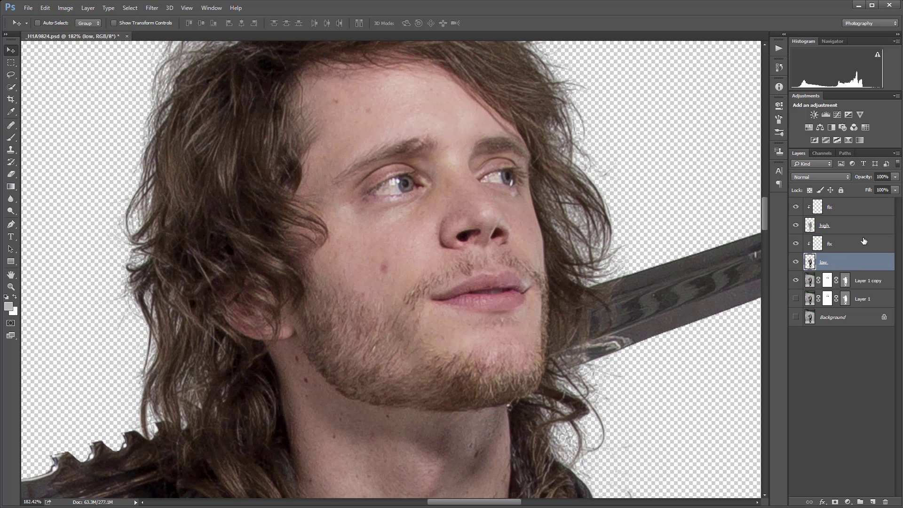
pyautogui.click(852, 226)
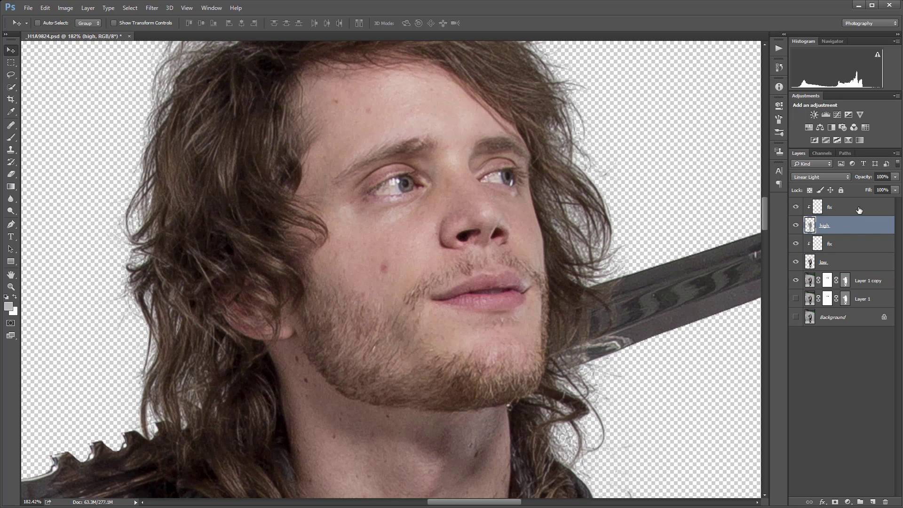
pyautogui.keyDown('shift'); pyautogui.click(859, 212); pyautogui.keyUp('shift')
pyautogui.rightClick(860, 212)
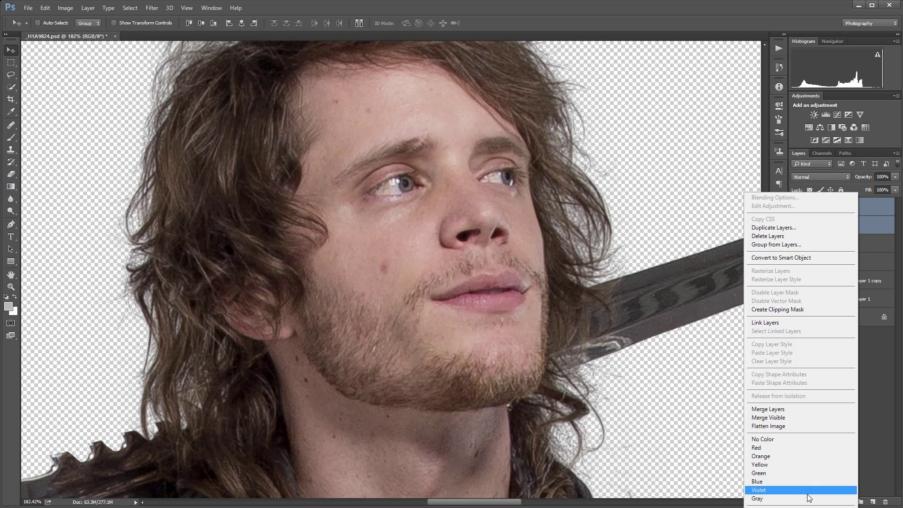
pyautogui.click(808, 473)
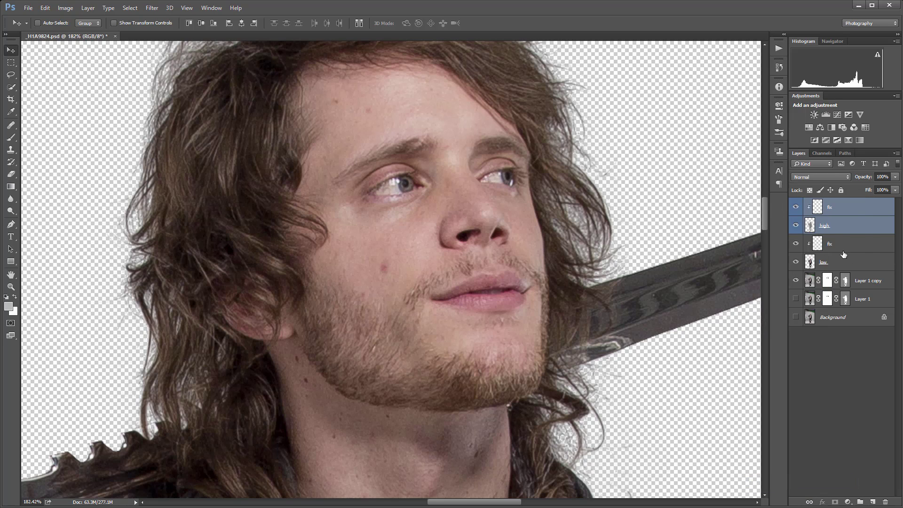
# - Give the low layer and its clipped fix layer a red color label
pyautogui.click(860, 244)
pyautogui.keyDown('shift'); pyautogui.click(859, 262); pyautogui.keyUp('shift')
pyautogui.rightClick(861, 262)
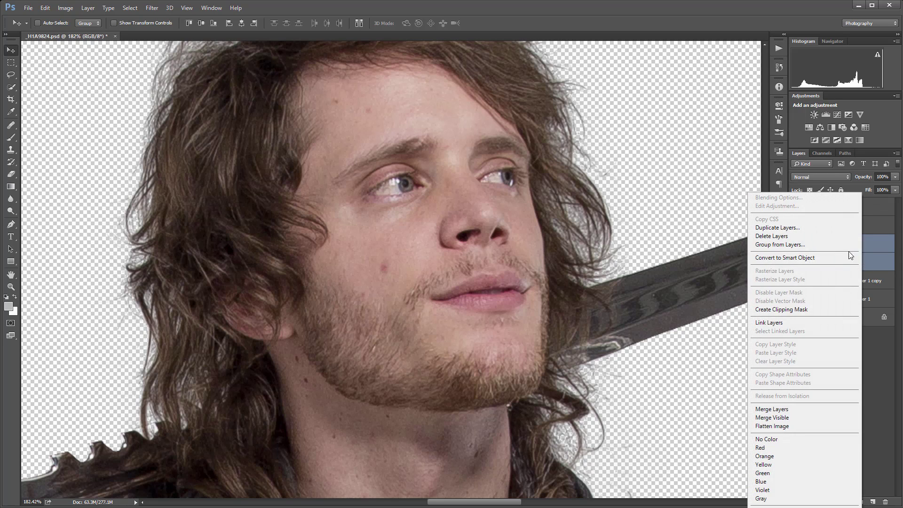
pyautogui.click(808, 448)
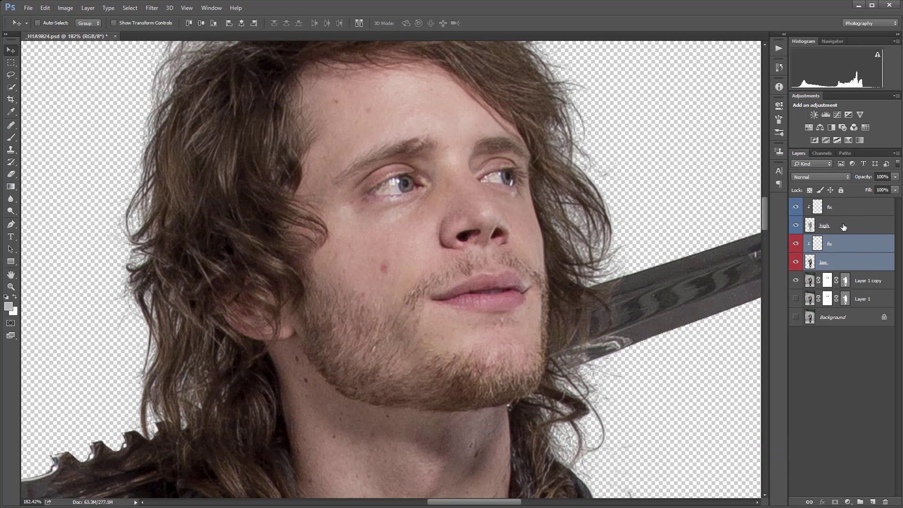
# - Make the low layer's clipped fix layer active and hide the high layer
pyautogui.click(864, 230)
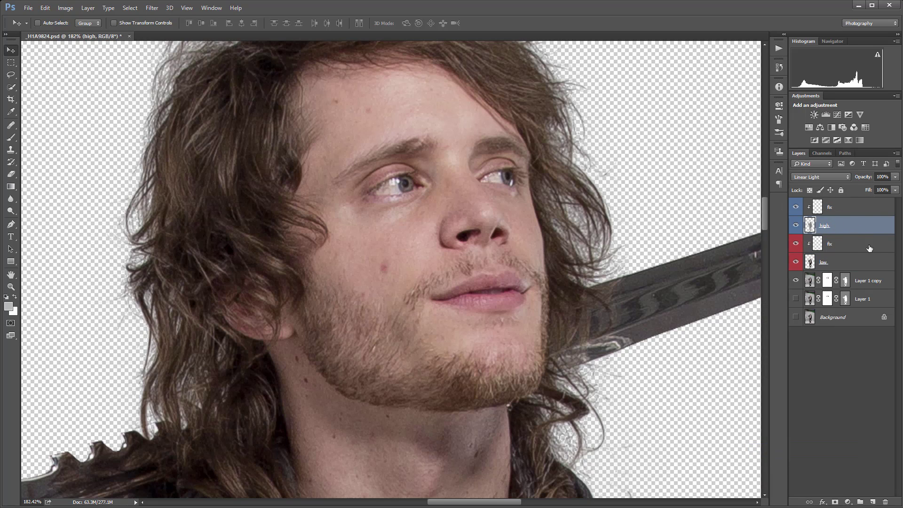
pyautogui.click(857, 248)
pyautogui.click(795, 225)
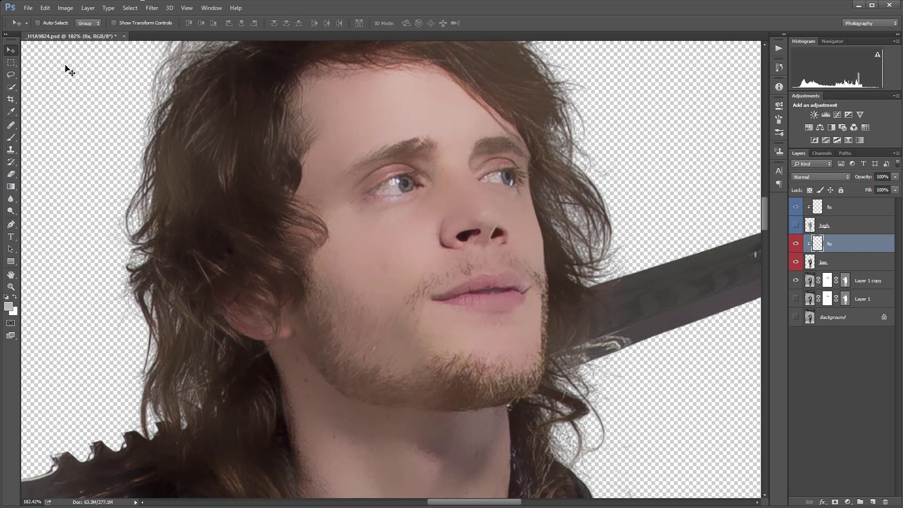
# - Switch to the Mixer Brush Tool and set its Wet value to 20%
pyautogui.click(13, 141)
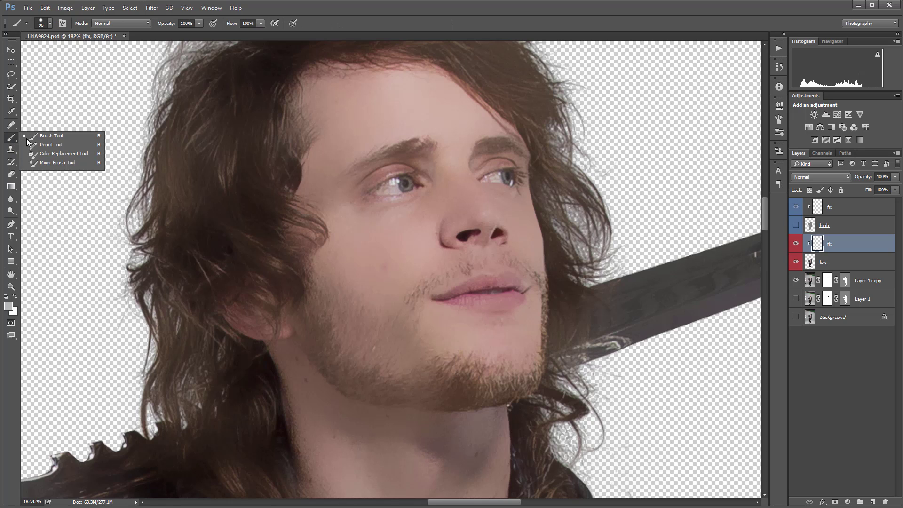
pyautogui.click(58, 162)
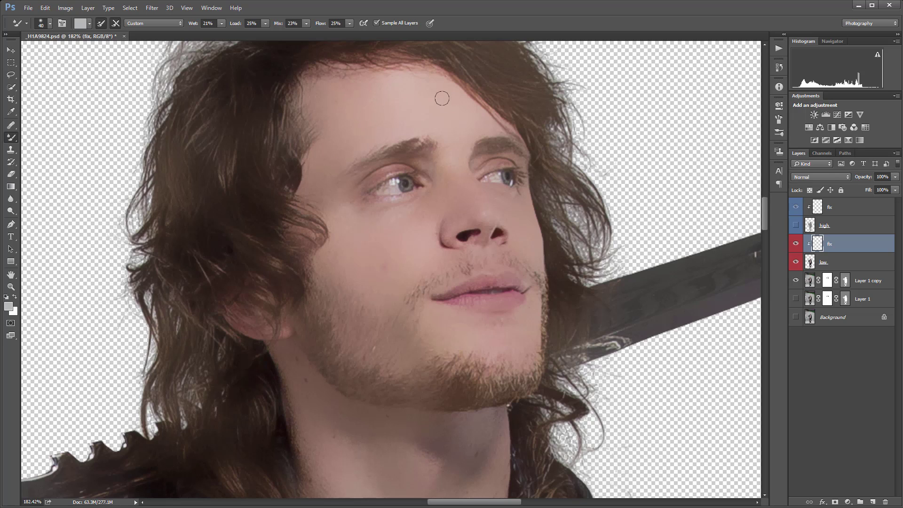
pyautogui.click(215, 24)
pyautogui.write('20')
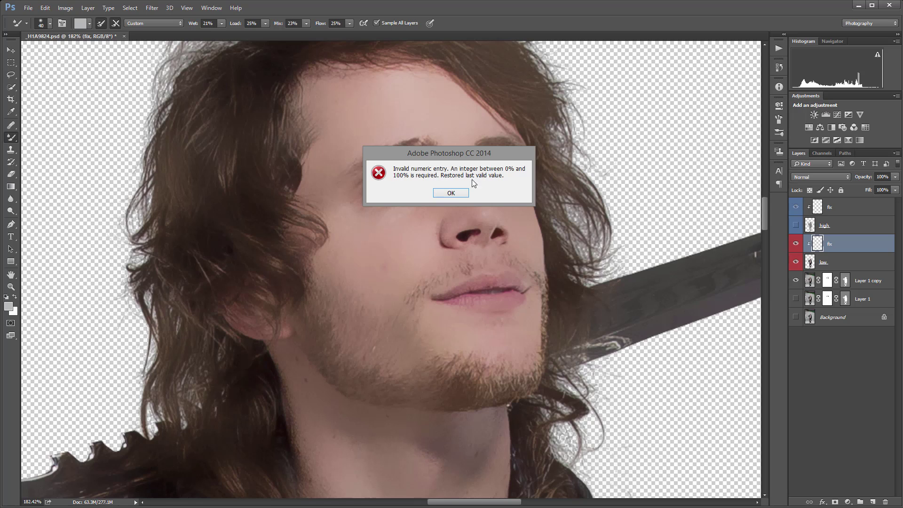
pyautogui.click(455, 193)
pyautogui.click(210, 22)
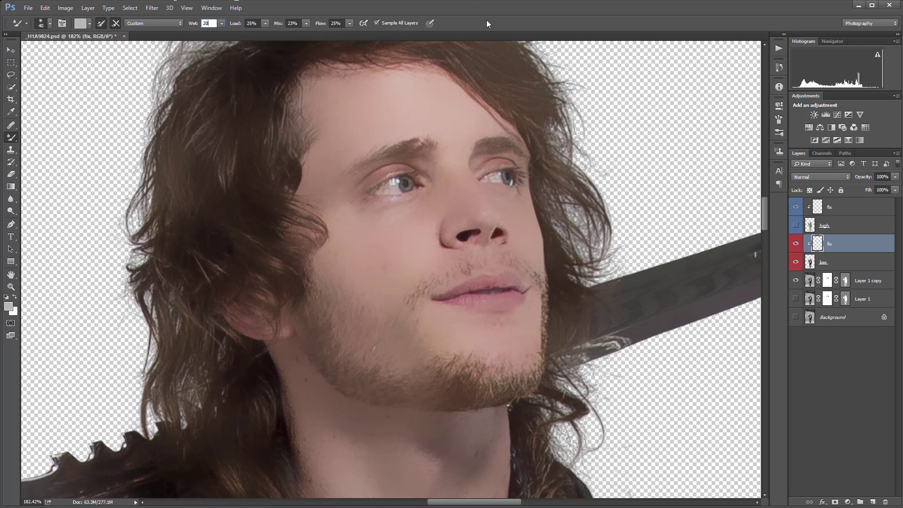
pyautogui.write('20')
pyautogui.press('Return')
# - Hide Layer 1 copy, reduce the mixer brush to 30 px and blend the skin below the eye and on the cheek
pyautogui.click(796, 281)
pyautogui.rightClick(348, 183)
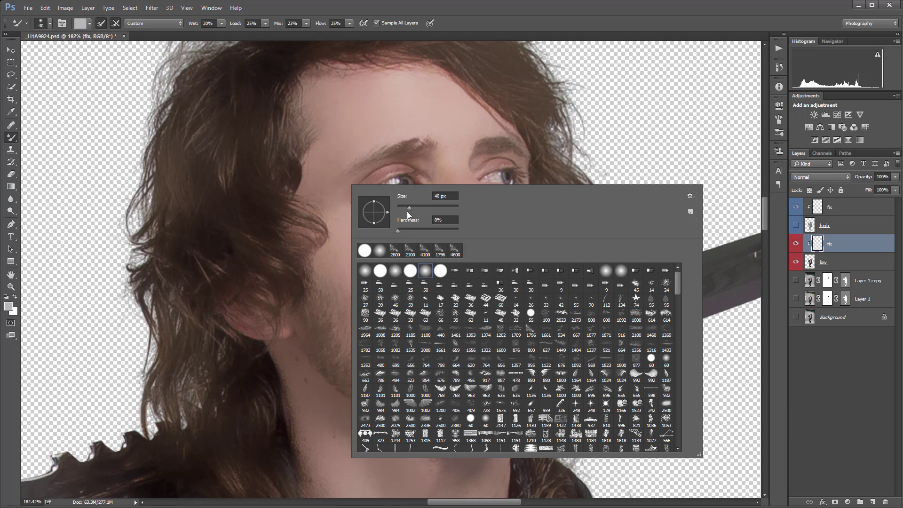
pyautogui.click(84, 138)
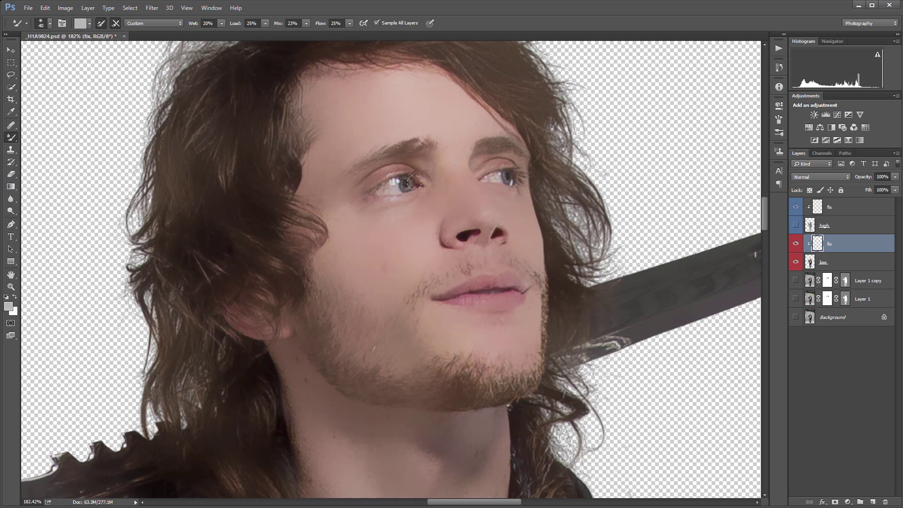
pyautogui.moveTo(409, 206); pyautogui.dragTo(411, 252)
pyautogui.press('[')
pyautogui.keyDown('alt'); pyautogui.click(383, 248); pyautogui.keyUp('alt')
pyautogui.moveTo(381, 268)
pyautogui.mouseDown()
pyautogui.moveTo(353, 254)
pyautogui.moveTo(357, 265)
pyautogui.moveTo(383, 259)
pyautogui.mouseUp()
# - Blend uneven skin tones on the forehead, nose bridge and cheek with the Mixer Brush, using sampled skin colors
pyautogui.scroll(6, 337, 111)
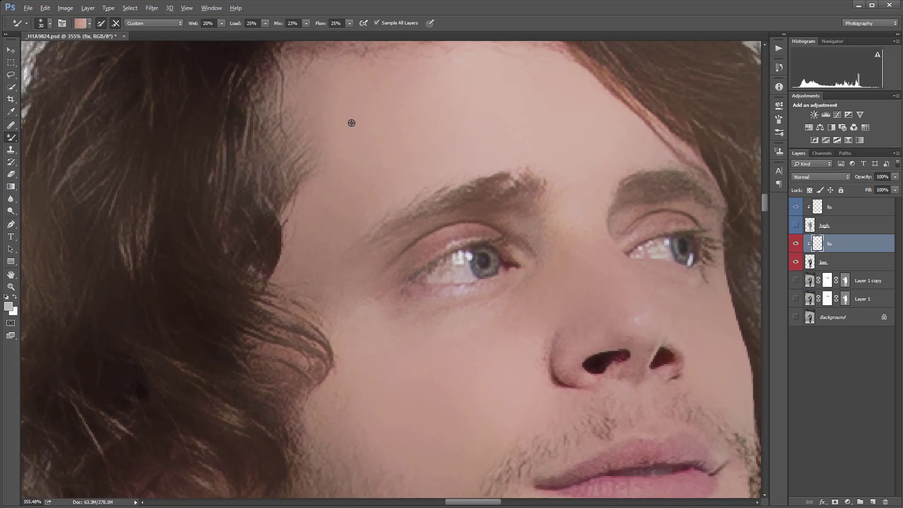
pyautogui.scroll(-2, 398, 135)
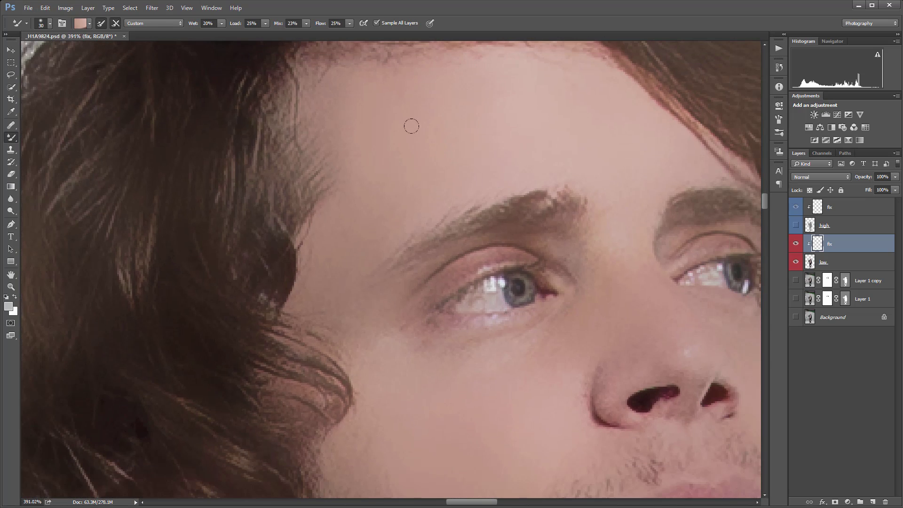
pyautogui.scroll(-3, 626, 247)
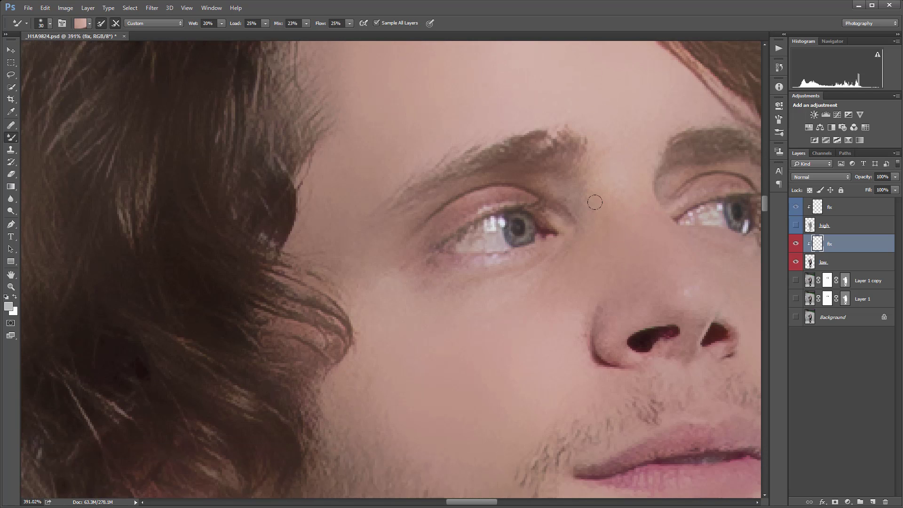
pyautogui.keyDown('alt'); pyautogui.click(605, 244); pyautogui.keyUp('alt')
pyautogui.keyDown('alt'); pyautogui.click(614, 94); pyautogui.keyUp('alt')
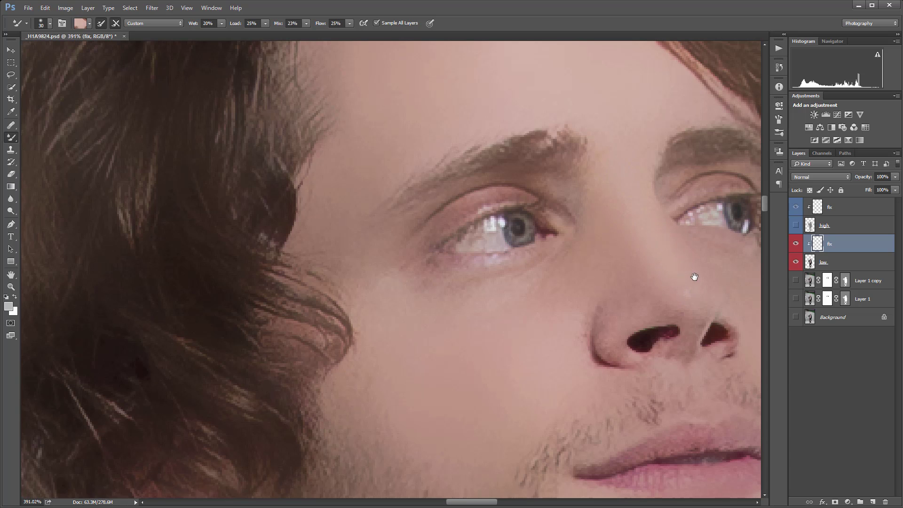
pyautogui.moveTo(695, 277); pyautogui.dragTo(542, 288)
pyautogui.moveTo(418, 67); pyautogui.dragTo(466, 109)
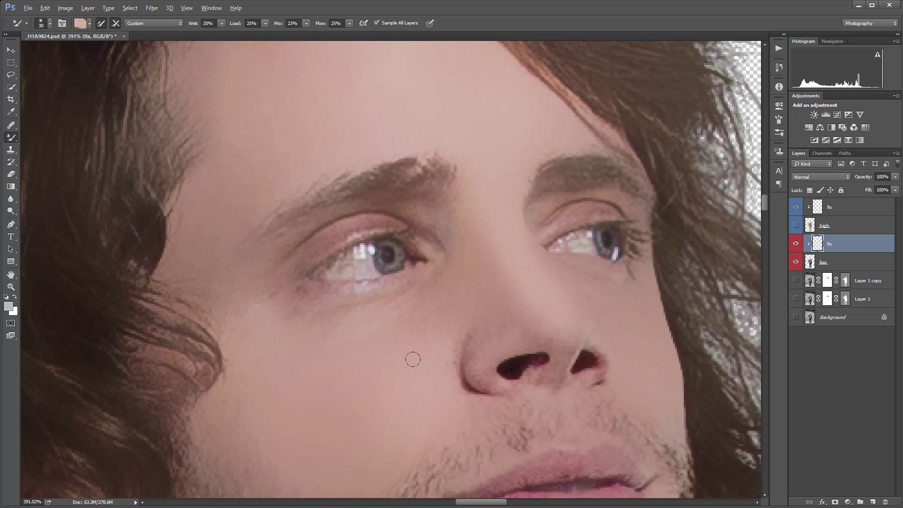
pyautogui.keyDown('alt'); pyautogui.click(387, 353); pyautogui.keyUp('alt')
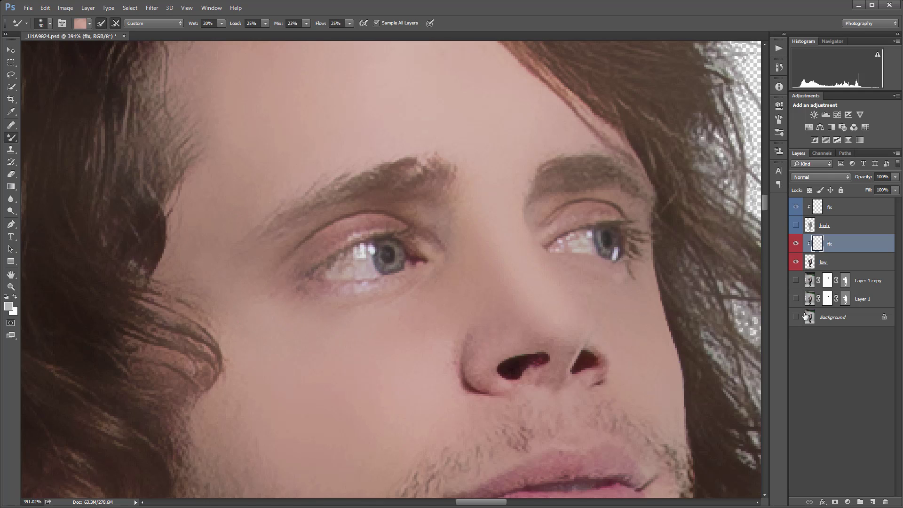
# - Add a Black & White adjustment layer above the low layer's fix layer and make that fix layer active again
pyautogui.click(848, 502)
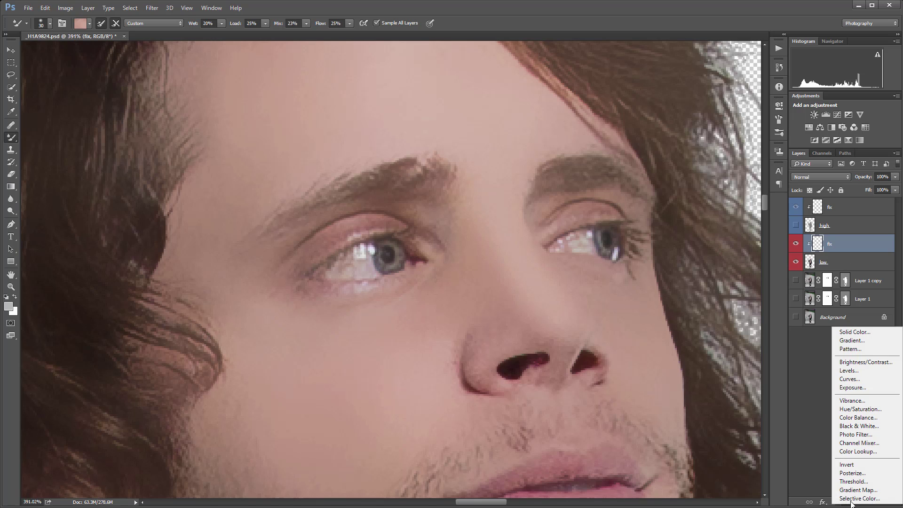
pyautogui.click(880, 426)
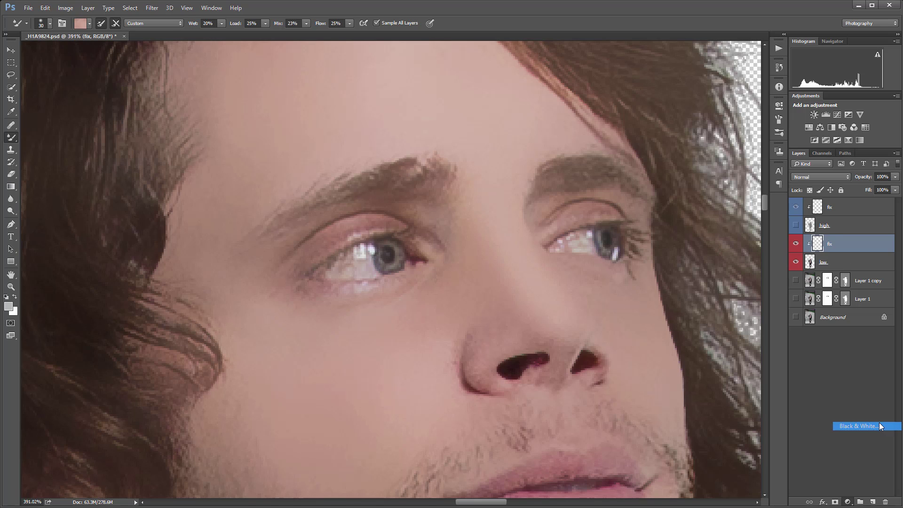
pyautogui.click(780, 108)
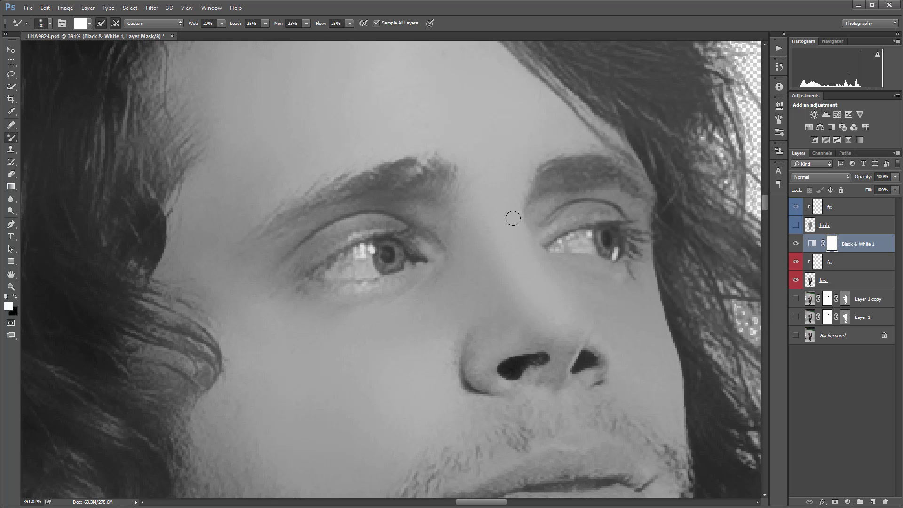
pyautogui.click(865, 263)
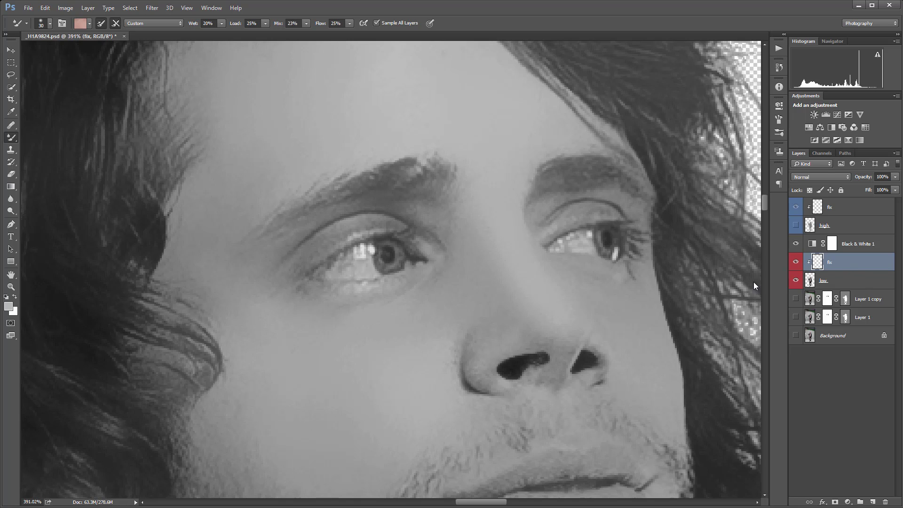
# - Check the tonal transitions across the face and neck in black and white, and hide the Black & White adjustment layer
pyautogui.moveTo(412, 383); pyautogui.dragTo(526, 128)
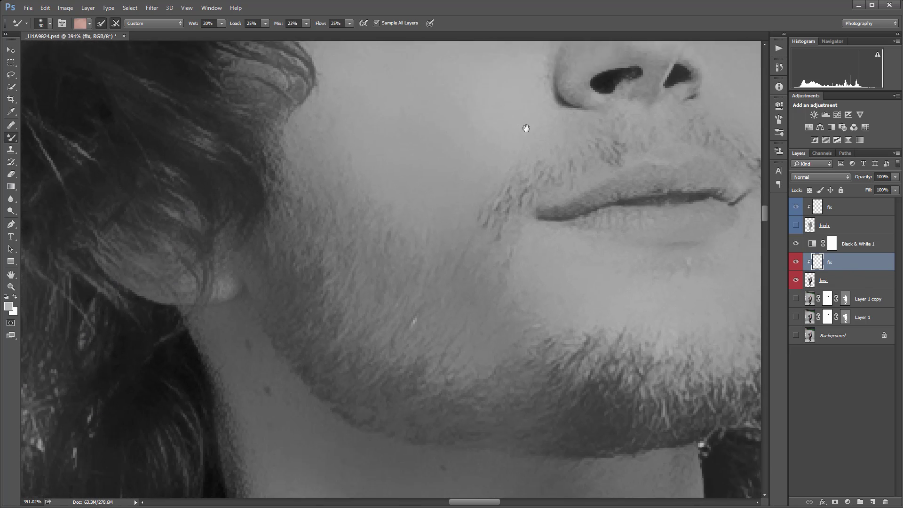
pyautogui.scroll(-3, 494, 326)
pyautogui.scroll(-3, 487, 292)
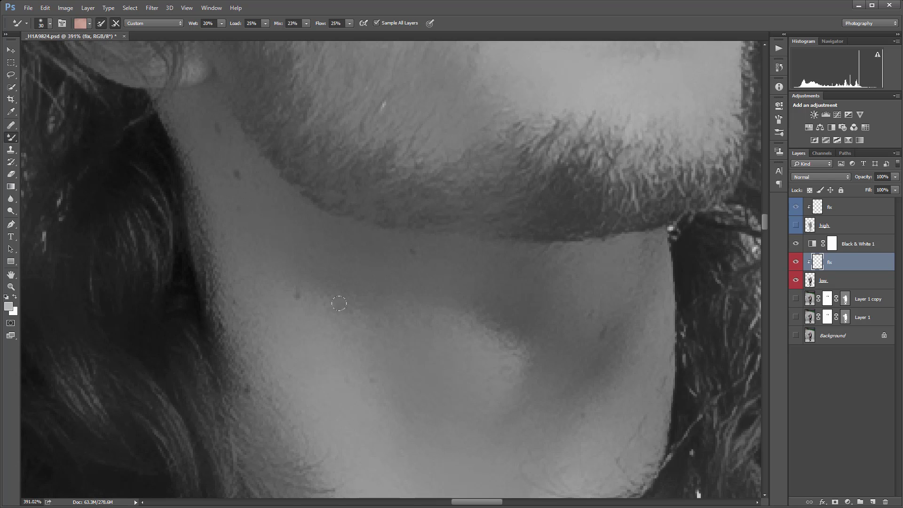
pyautogui.moveTo(464, 164); pyautogui.dragTo(473, 463)
pyautogui.moveTo(470, 59); pyautogui.dragTo(440, 96)
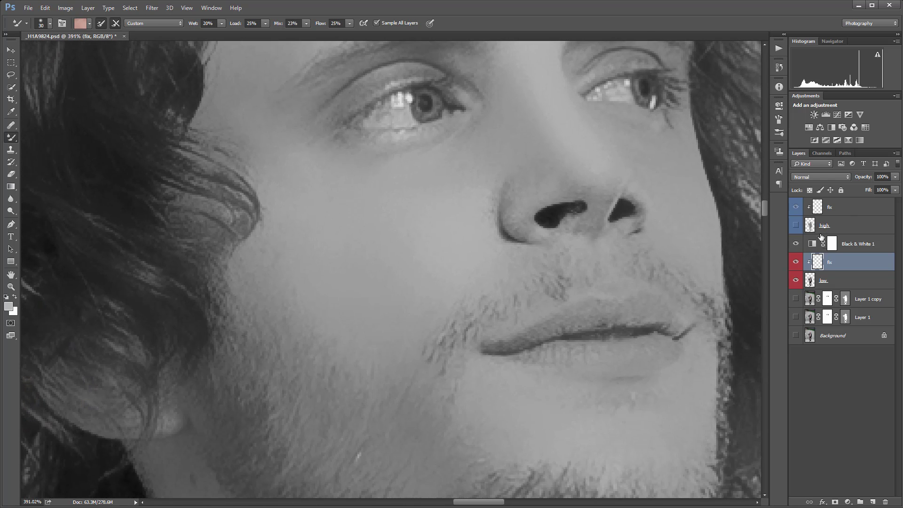
pyautogui.moveTo(465, 167); pyautogui.dragTo(474, 304)
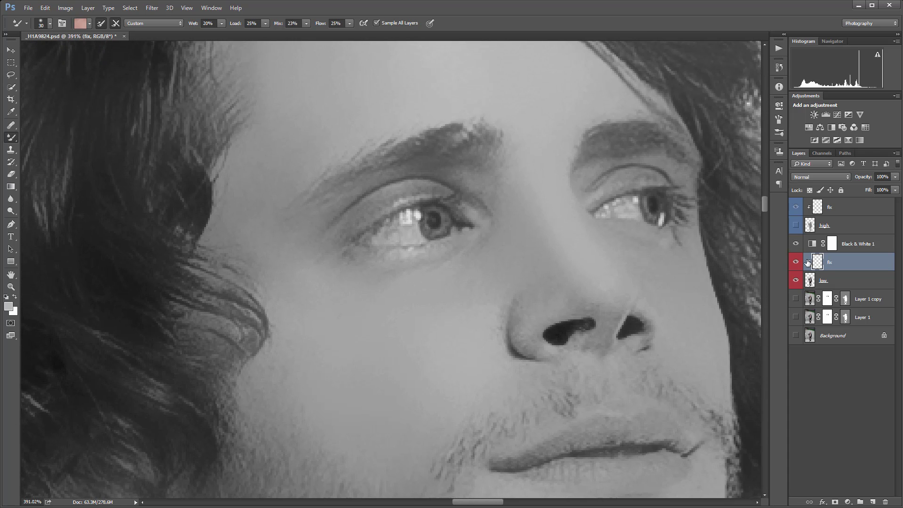
pyautogui.click(795, 243)
# - Blend the skin below the lower lip and around the mouth corner with a sampled skin color
pyautogui.moveTo(459, 349)
pyautogui.mouseDown()
pyautogui.moveTo(463, 146)
pyautogui.moveTo(430, 226)
pyautogui.mouseUp()
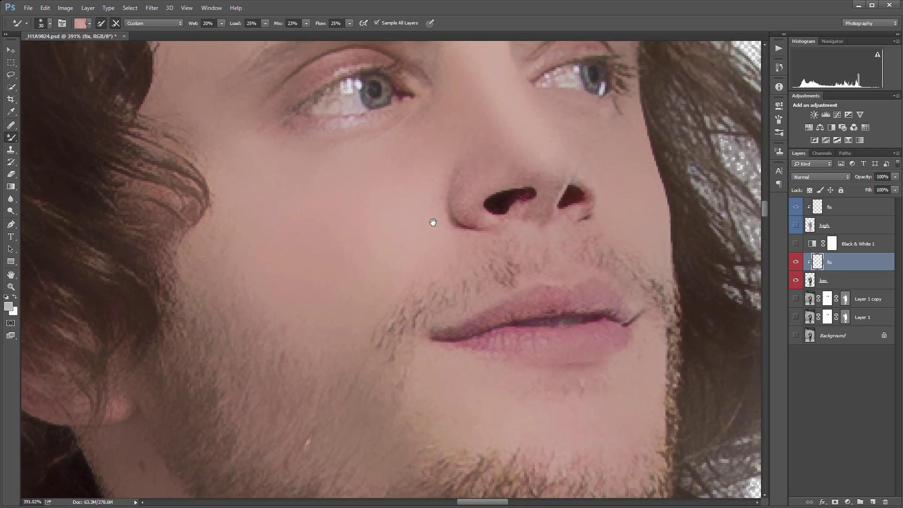
pyautogui.hscroll(5, 309, 105)
pyautogui.scroll(-6, 377, 268)
pyautogui.keyDown('alt'); pyautogui.click(398, 144); pyautogui.keyUp('alt')
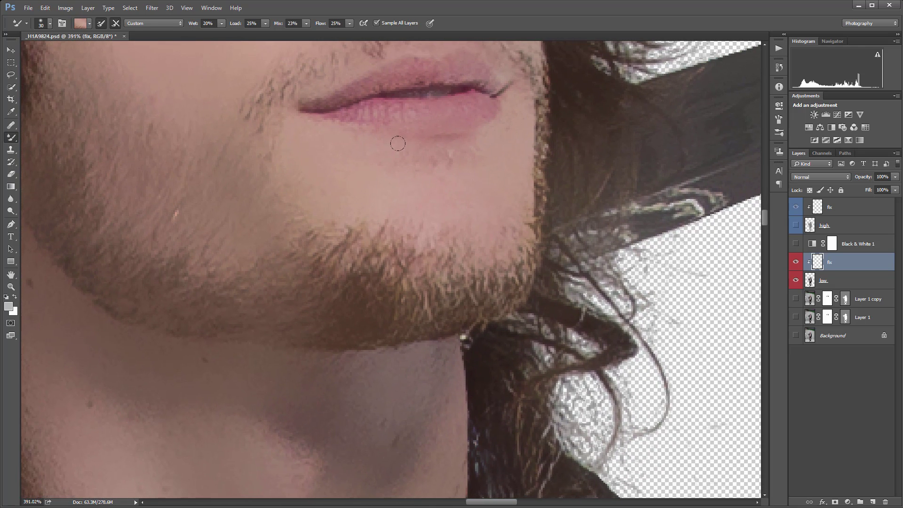
pyautogui.moveTo(297, 100); pyautogui.dragTo(344, 128)
# - Smooth the neck skin along the hair edge and below the jaw, blending out the small spots with sampled tones
pyautogui.moveTo(260, 208); pyautogui.dragTo(523, 79)
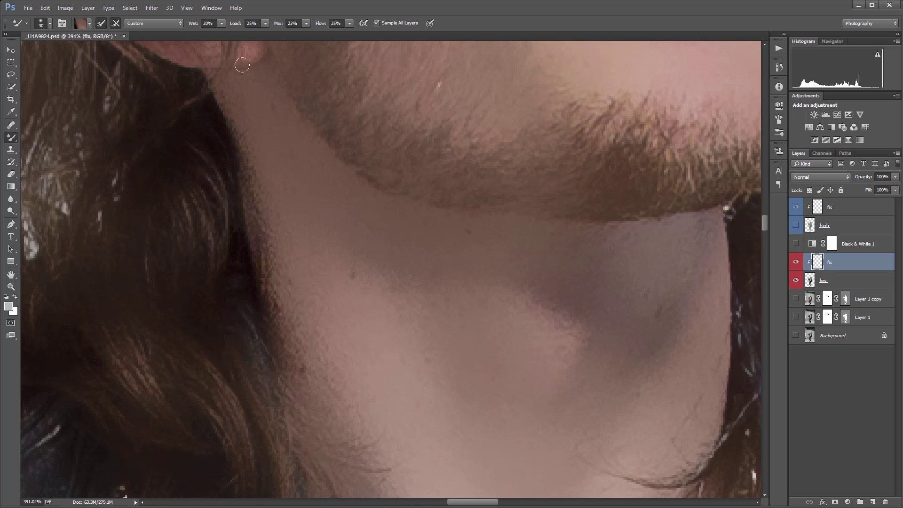
pyautogui.moveTo(243, 113)
pyautogui.mouseDown()
pyautogui.moveTo(253, 228)
pyautogui.moveTo(232, 134)
pyautogui.moveTo(278, 332)
pyautogui.mouseUp()
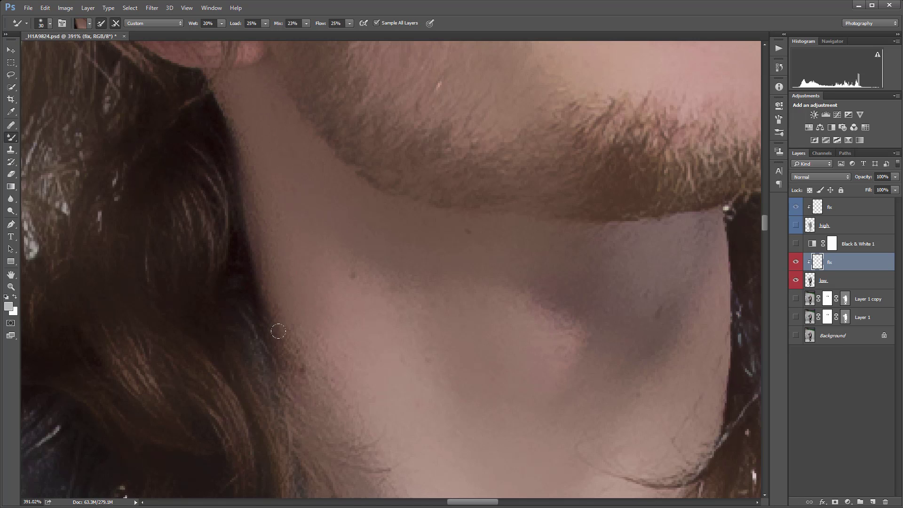
pyautogui.keyDown('alt'); pyautogui.click(237, 131); pyautogui.keyUp('alt')
pyautogui.keyDown('alt'); pyautogui.click(303, 204); pyautogui.keyUp('alt')
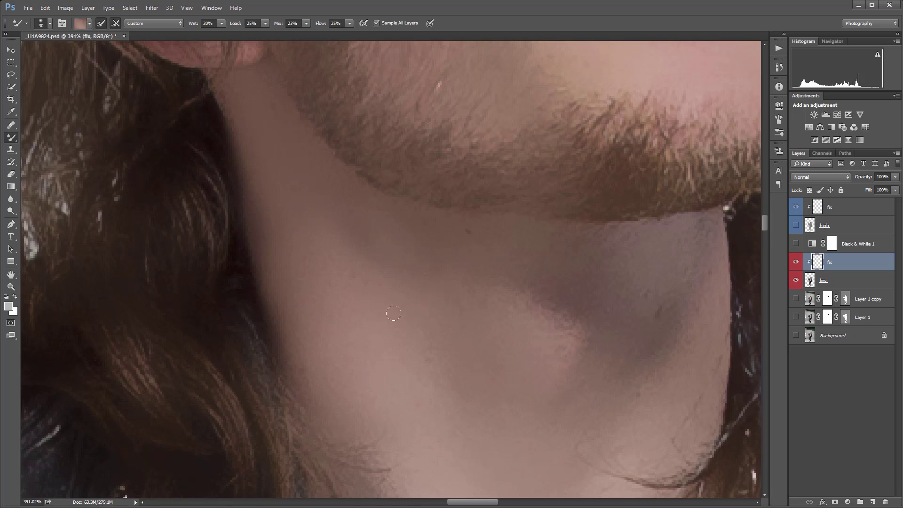
pyautogui.moveTo(549, 275); pyautogui.dragTo(541, 313)
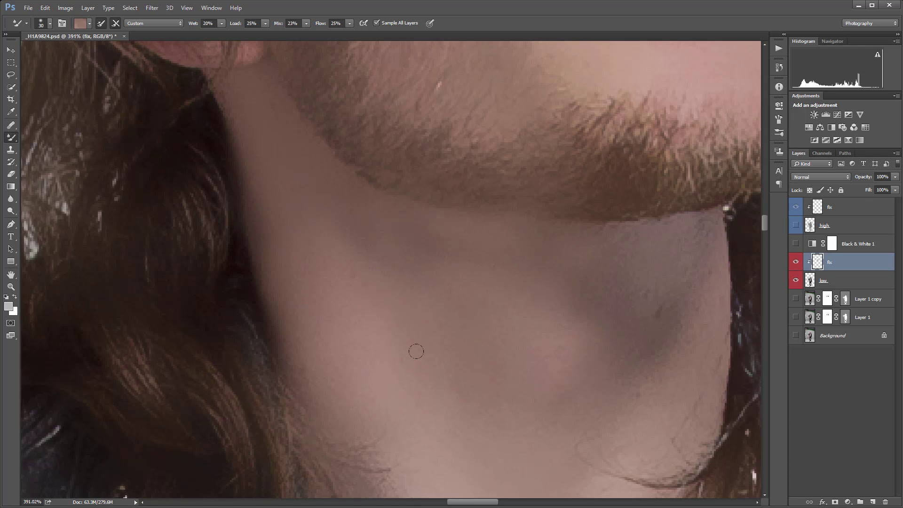
# - Blend the edges of the dark shadow under the chin into the surrounding neck skin
pyautogui.moveTo(573, 355); pyautogui.dragTo(372, 231)
pyautogui.keyDown('alt'); pyautogui.click(297, 382); pyautogui.keyUp('alt')
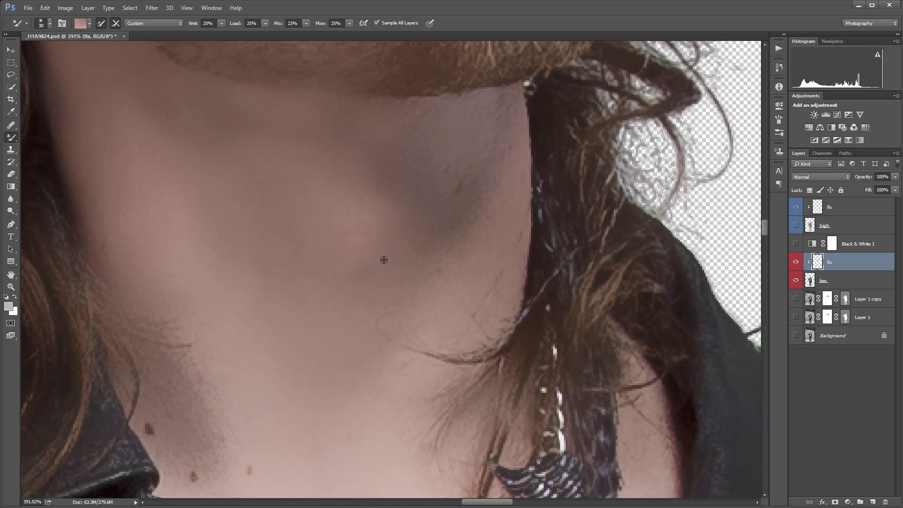
pyautogui.moveTo(433, 147)
pyautogui.mouseDown()
pyautogui.moveTo(456, 147)
pyautogui.moveTo(419, 238)
pyautogui.mouseUp()
pyautogui.keyDown('alt'); pyautogui.click(404, 156); pyautogui.keyUp('alt')
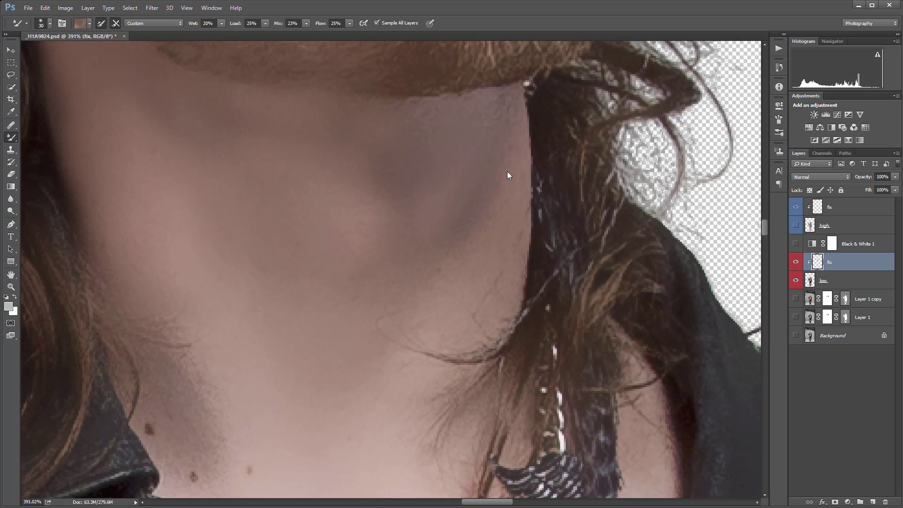
pyautogui.keyDown('alt'); pyautogui.click(366, 378); pyautogui.keyUp('alt')
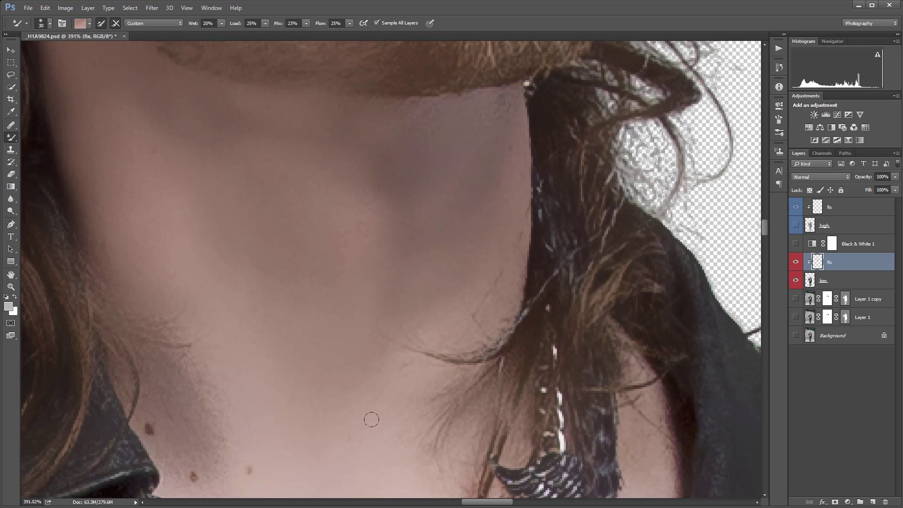
# - Blend out the dark moles and the faint spot on the upper chest beside the jacket collar with a sampled skin tone
pyautogui.moveTo(376, 417); pyautogui.dragTo(443, 145)
pyautogui.keyDown('alt'); pyautogui.click(316, 236); pyautogui.keyUp('alt')
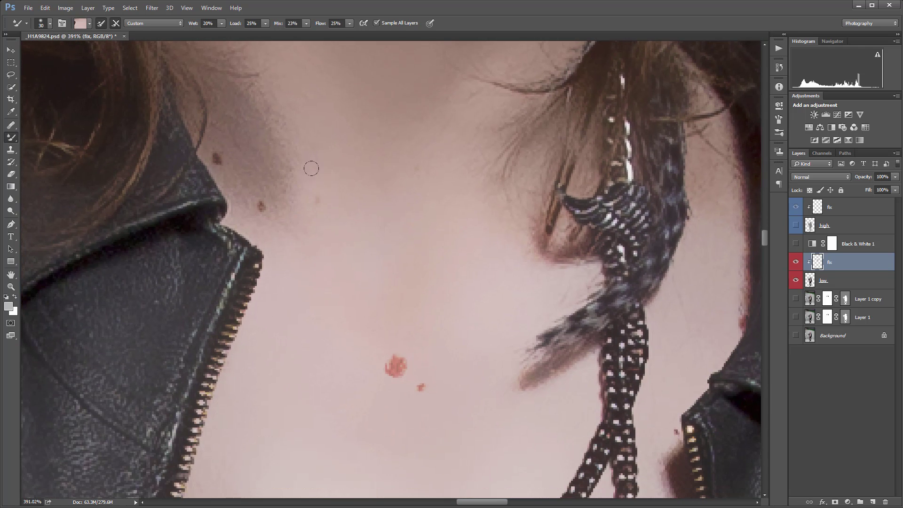
pyautogui.click(316, 198)
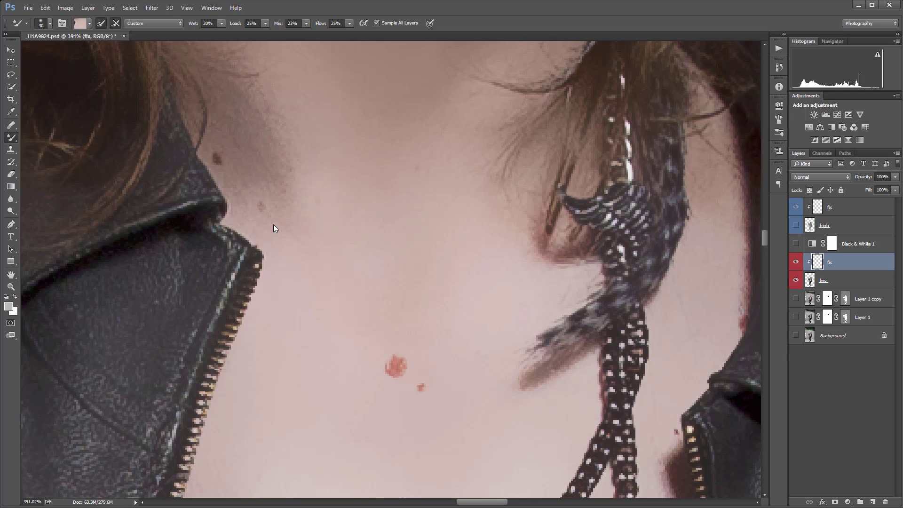
pyautogui.click(217, 154)
pyautogui.click(267, 207)
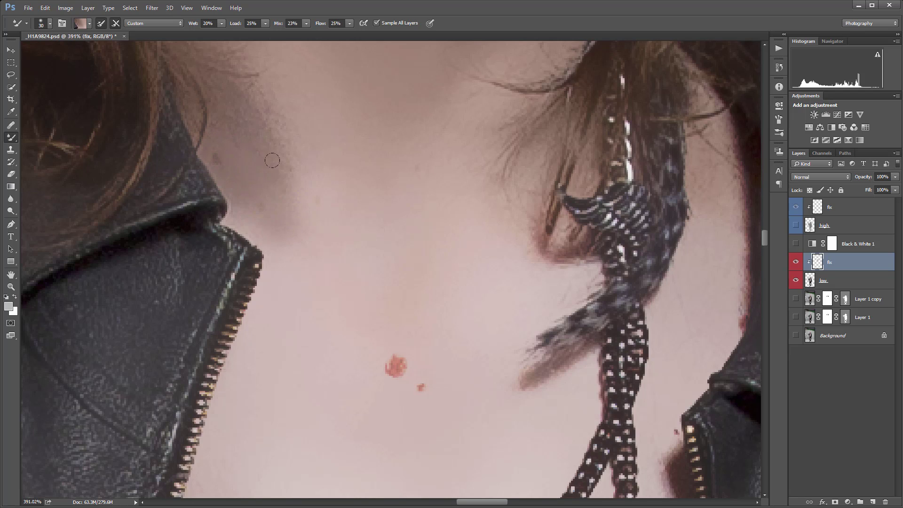
# - Paint out the three red spots on the chest above the looped chain with a sampled skin tone
pyautogui.keyDown('alt'); pyautogui.click(325, 275); pyautogui.keyUp('alt')
pyautogui.moveTo(497, 385); pyautogui.dragTo(496, 262)
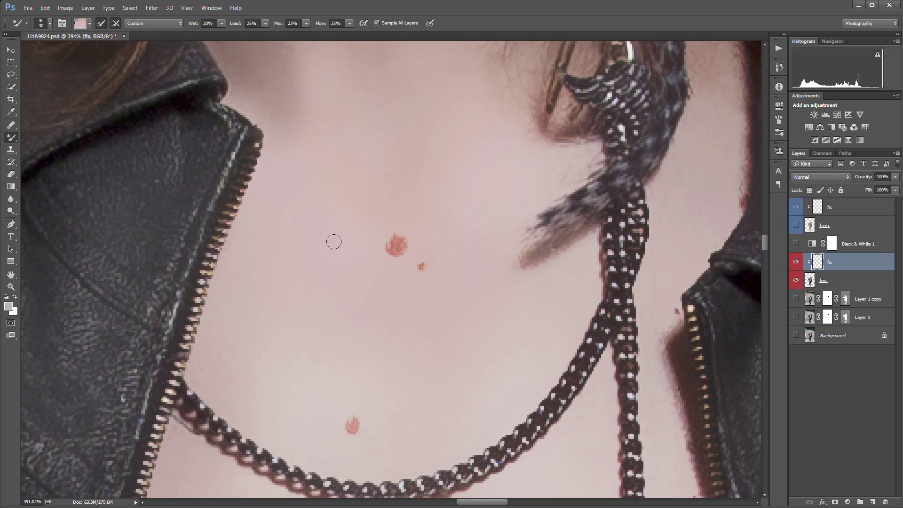
pyautogui.click(395, 244)
pyautogui.click(398, 244)
pyautogui.click(396, 244)
pyautogui.click(422, 266)
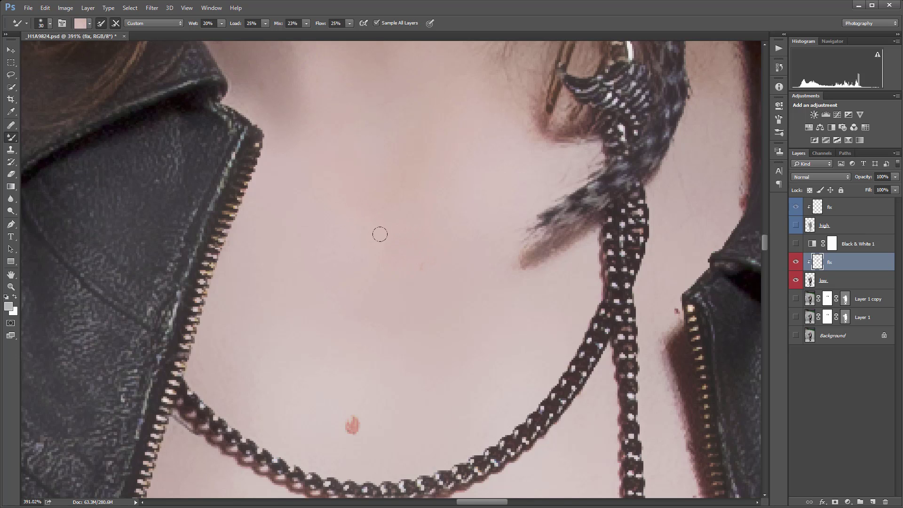
pyautogui.moveTo(463, 368); pyautogui.dragTo(518, 264)
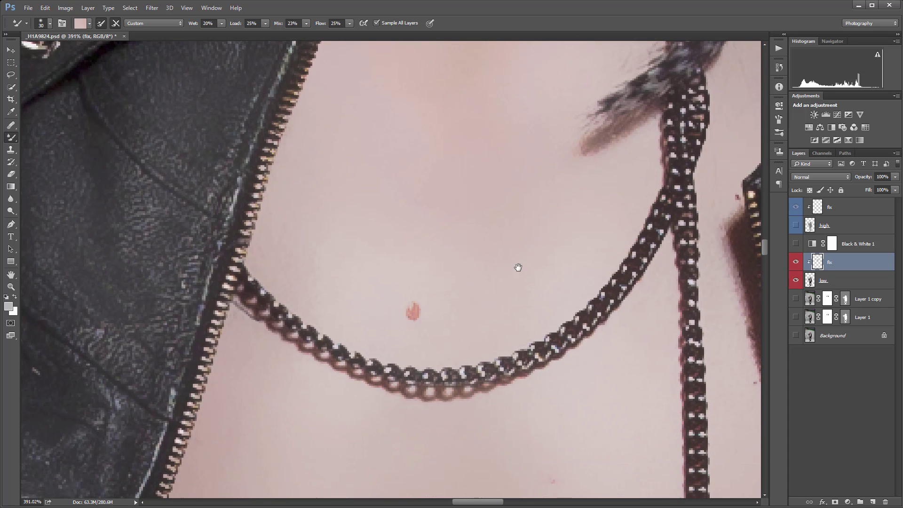
pyautogui.moveTo(407, 297)
pyautogui.mouseDown()
pyautogui.moveTo(417, 295)
pyautogui.moveTo(401, 306)
pyautogui.mouseUp()
# - Smooth the small blemishes on the chest between the hanging chains with a sampled skin tone
pyautogui.moveTo(579, 397); pyautogui.dragTo(490, 180)
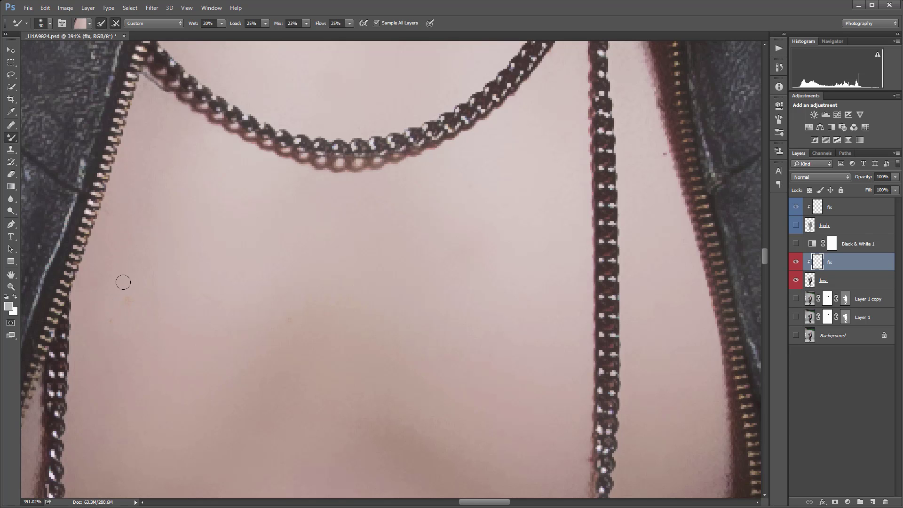
pyautogui.keyDown('alt'); pyautogui.click(281, 282); pyautogui.keyUp('alt')
pyautogui.moveTo(503, 331)
pyautogui.mouseDown()
pyautogui.moveTo(461, 123)
pyautogui.moveTo(461, 61)
pyautogui.mouseUp()
pyautogui.moveTo(527, 416); pyautogui.dragTo(522, 209)
pyautogui.moveTo(425, 295)
pyautogui.mouseDown()
pyautogui.moveTo(385, 306)
pyautogui.moveTo(431, 291)
pyautogui.moveTo(410, 293)
pyautogui.mouseUp()
# - Blend out the redness around the dark cross pendant and its shadow, and the small spot on the skin between the pendants
pyautogui.moveTo(512, 336); pyautogui.dragTo(570, 327)
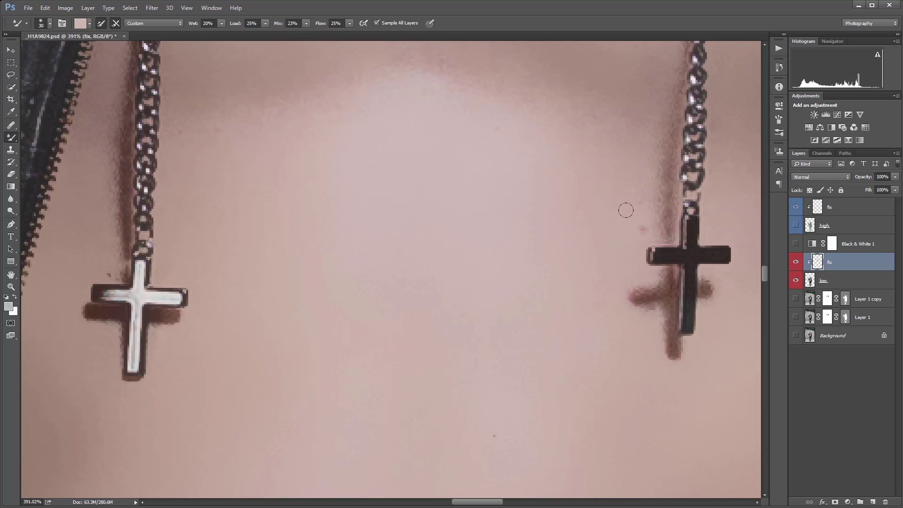
pyautogui.moveTo(626, 210); pyautogui.dragTo(619, 214)
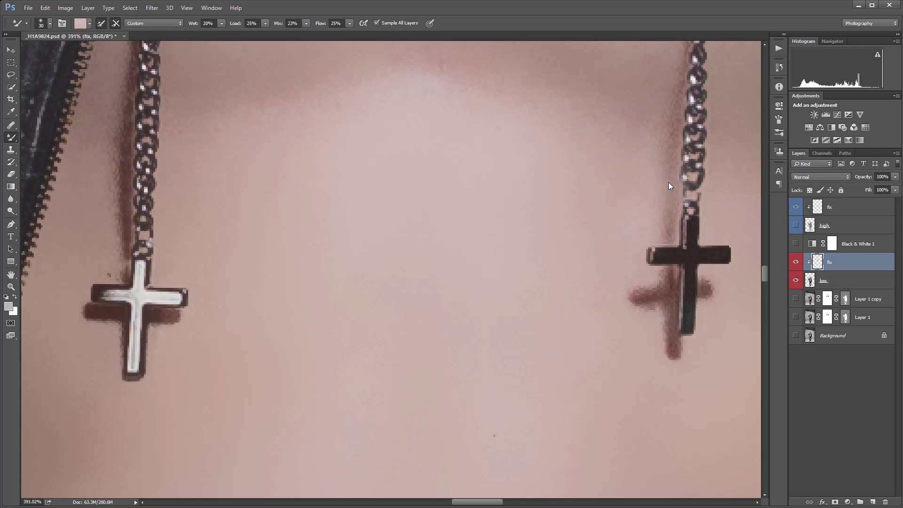
pyautogui.moveTo(631, 260); pyautogui.dragTo(673, 351)
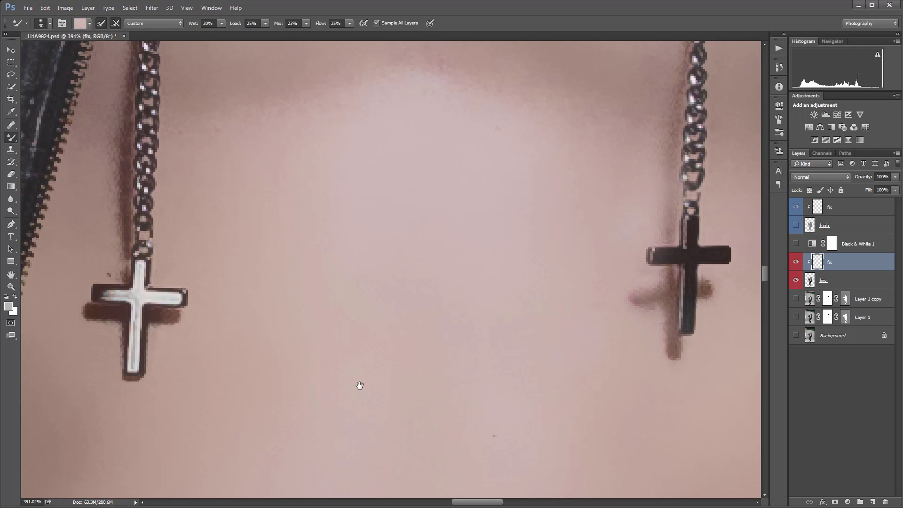
pyautogui.moveTo(360, 386); pyautogui.dragTo(396, 180)
pyautogui.click(517, 215)
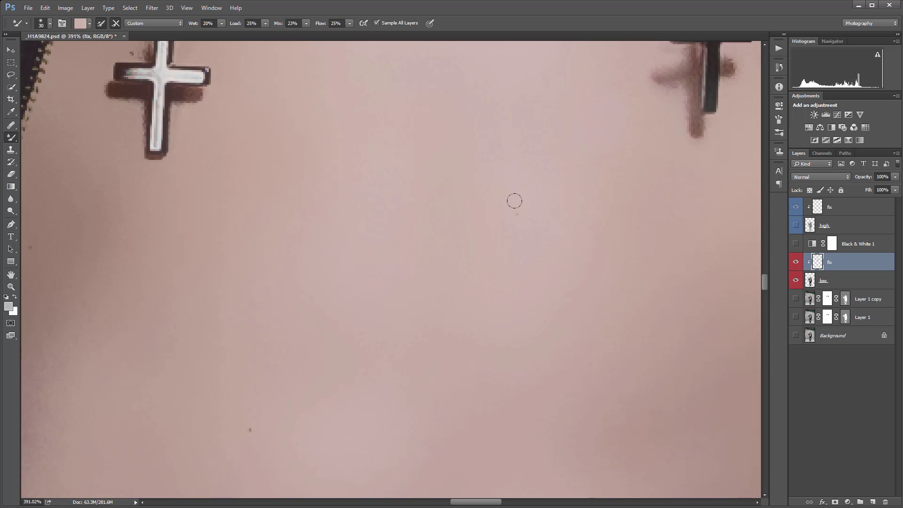
# - Remove the small spot beside the jacket zipper and the mole beside the navel using sampled skin tones
pyautogui.moveTo(310, 360); pyautogui.dragTo(458, 246)
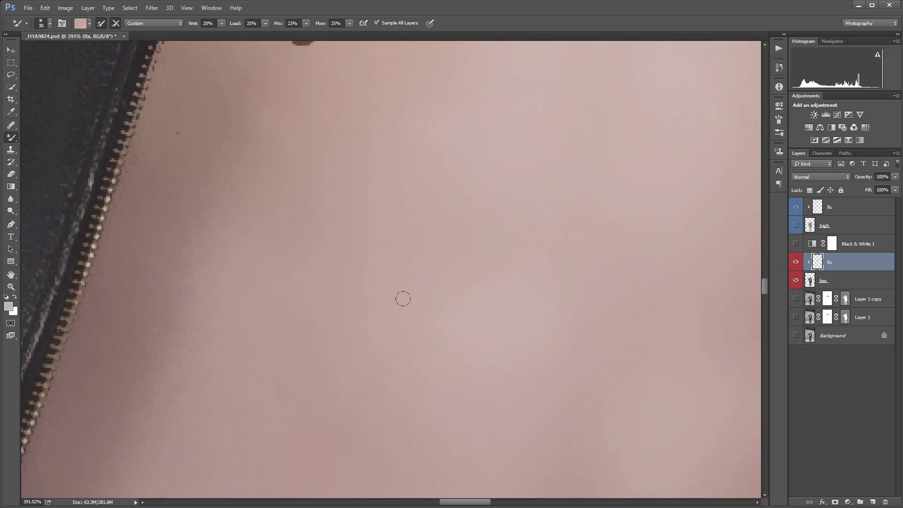
pyautogui.keyDown('alt'); pyautogui.click(199, 97); pyautogui.keyUp('alt')
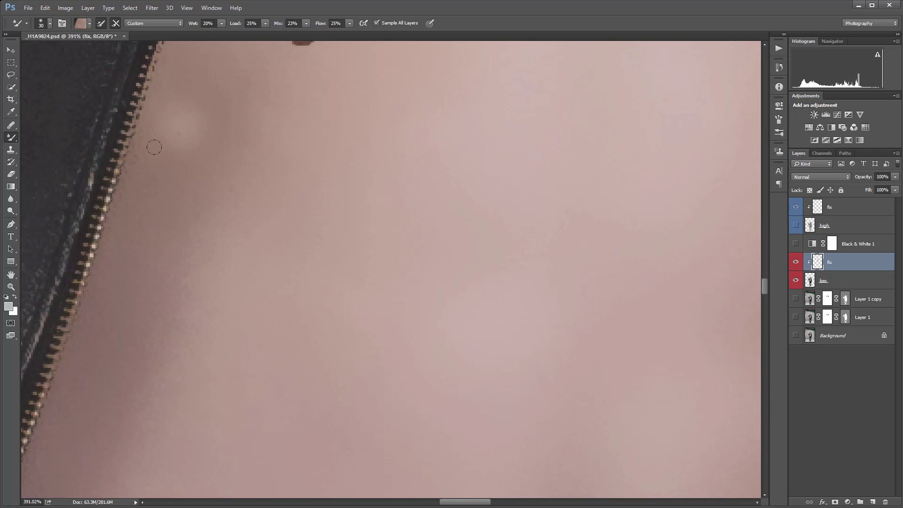
pyautogui.scroll(-4, 354, 192)
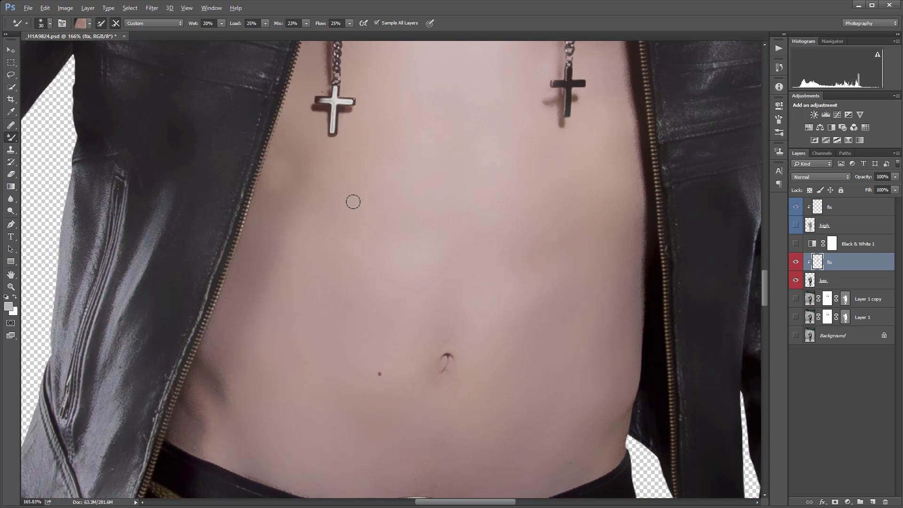
pyautogui.keyDown('alt'); pyautogui.click(375, 365); pyautogui.keyUp('alt')
pyautogui.moveTo(375, 356); pyautogui.dragTo(381, 370)
# - Even out the reddish tones along the fingers of the hand gripping the ornate handle with a sampled skin color
pyautogui.moveTo(520, 170); pyautogui.dragTo(550, 442)
pyautogui.moveTo(189, 429)
pyautogui.mouseDown()
pyautogui.moveTo(601, 284)
pyautogui.moveTo(628, 329)
pyautogui.moveTo(692, 369)
pyautogui.moveTo(759, 350)
pyautogui.mouseUp()
pyautogui.scroll(4, 416, 180)
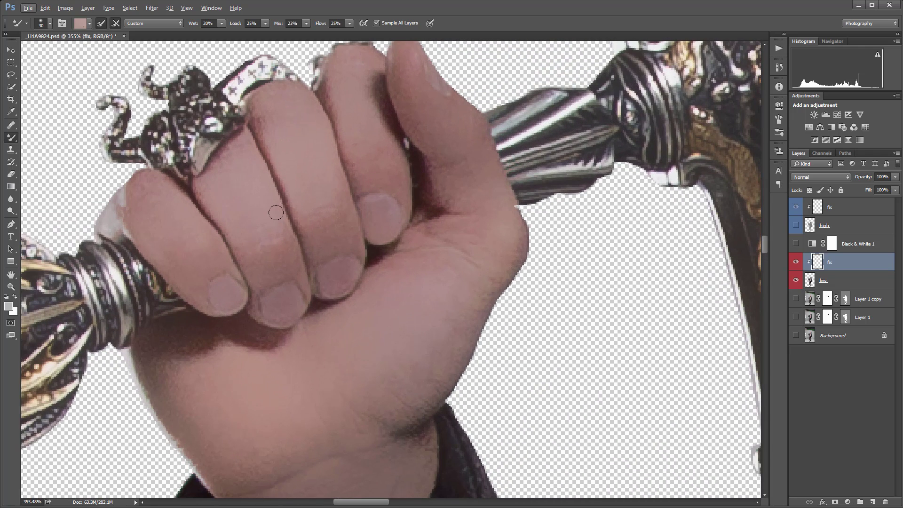
pyautogui.keyDown('alt'); pyautogui.click(222, 169); pyautogui.keyUp('alt')
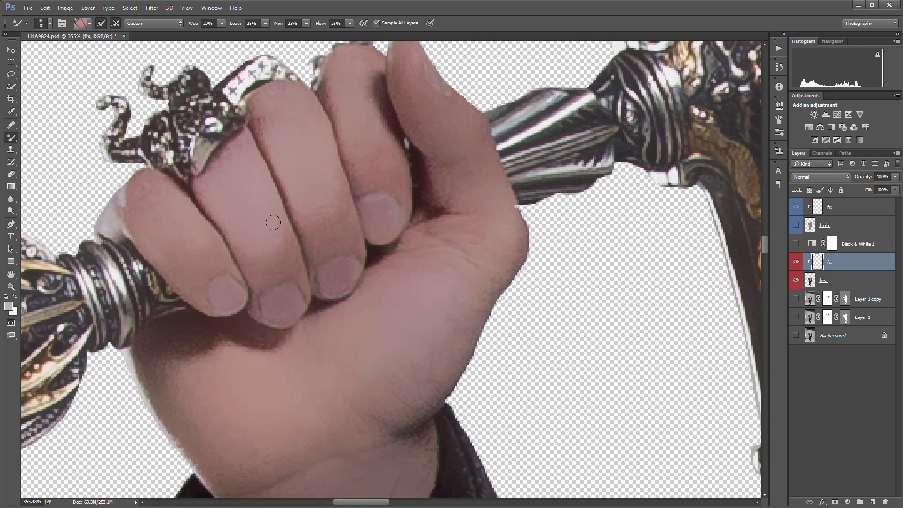
pyautogui.moveTo(150, 207); pyautogui.dragTo(202, 248)
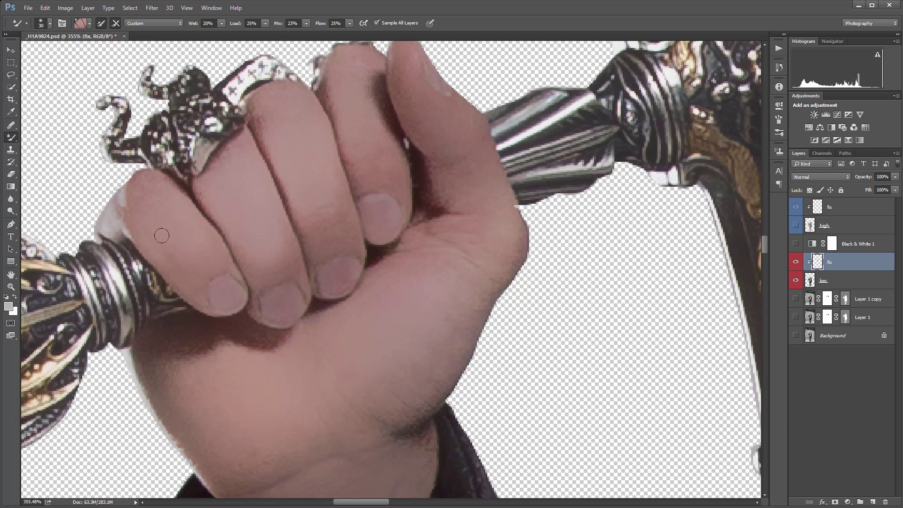
pyautogui.moveTo(267, 97); pyautogui.dragTo(261, 100)
pyautogui.moveTo(346, 66)
pyautogui.mouseDown()
pyautogui.moveTo(362, 112)
pyautogui.moveTo(361, 88)
pyautogui.moveTo(343, 154)
pyautogui.moveTo(359, 83)
pyautogui.moveTo(407, 85)
pyautogui.mouseUp()
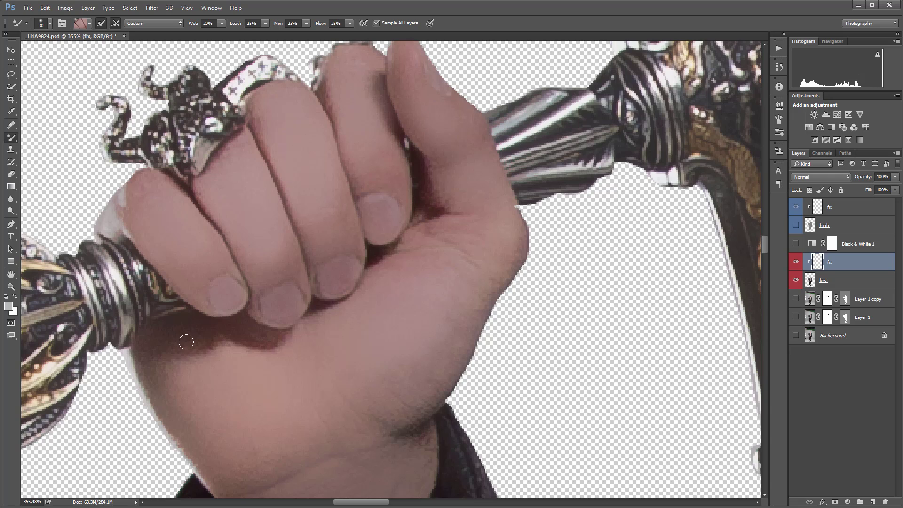
# - Soften the dark reddish shadow on the palm below the curled fingers with sampled skin tones
pyautogui.keyDown('alt'); pyautogui.click(160, 363); pyautogui.keyUp('alt')
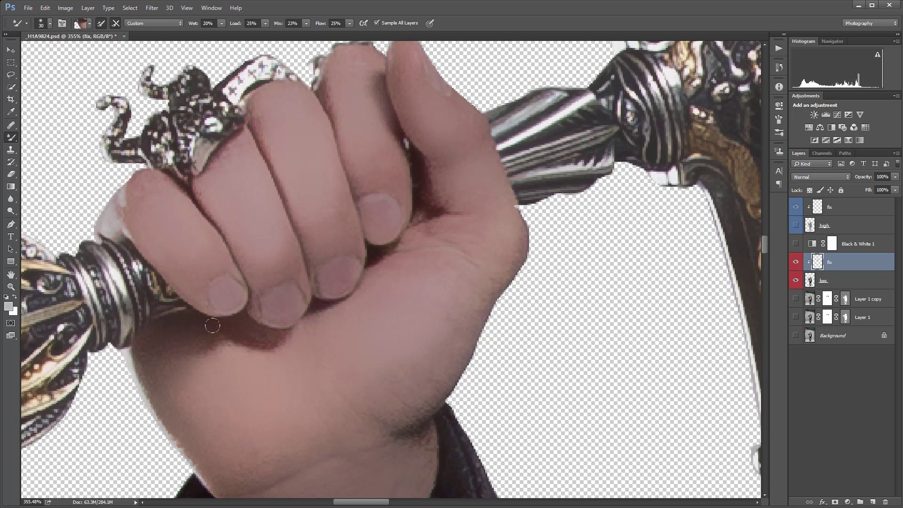
pyautogui.keyDown('alt'); pyautogui.click(231, 385); pyautogui.keyUp('alt')
pyautogui.moveTo(194, 347)
pyautogui.mouseDown()
pyautogui.moveTo(166, 330)
pyautogui.moveTo(202, 336)
pyautogui.moveTo(234, 327)
pyautogui.moveTo(256, 344)
pyautogui.mouseUp()
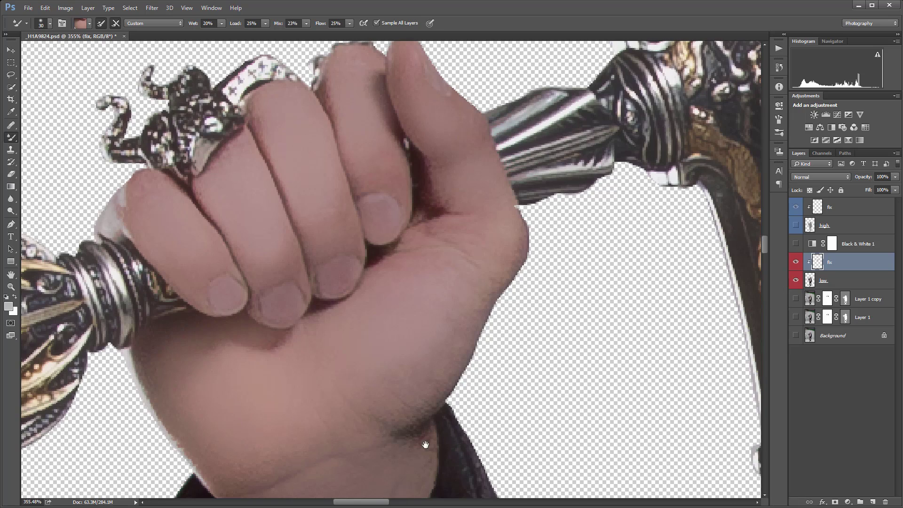
# - Smooth the skin tones on the lowered hand with the rings, below the jacket cuff
pyautogui.moveTo(426, 442); pyautogui.dragTo(351, 139)
pyautogui.moveTo(563, 278); pyautogui.dragTo(393, 63)
pyautogui.moveTo(555, 447); pyautogui.dragTo(226, 160)
pyautogui.moveTo(706, 291); pyautogui.dragTo(282, 118)
pyautogui.moveTo(597, 273); pyautogui.dragTo(386, 61)
pyautogui.moveTo(696, 447); pyautogui.dragTo(306, 84)
pyautogui.moveTo(706, 301); pyautogui.dragTo(393, 182)
pyautogui.moveTo(396, 127); pyautogui.dragTo(480, 424)
pyautogui.moveTo(414, 70); pyautogui.dragTo(518, 442)
pyautogui.moveTo(494, 94); pyautogui.dragTo(295, 78)
pyautogui.moveTo(400, 470); pyautogui.dragTo(471, 52)
pyautogui.moveTo(476, 486); pyautogui.dragTo(451, 57)
pyautogui.moveTo(499, 461); pyautogui.dragTo(524, 42)
pyautogui.moveTo(402, 129); pyautogui.dragTo(505, 253)
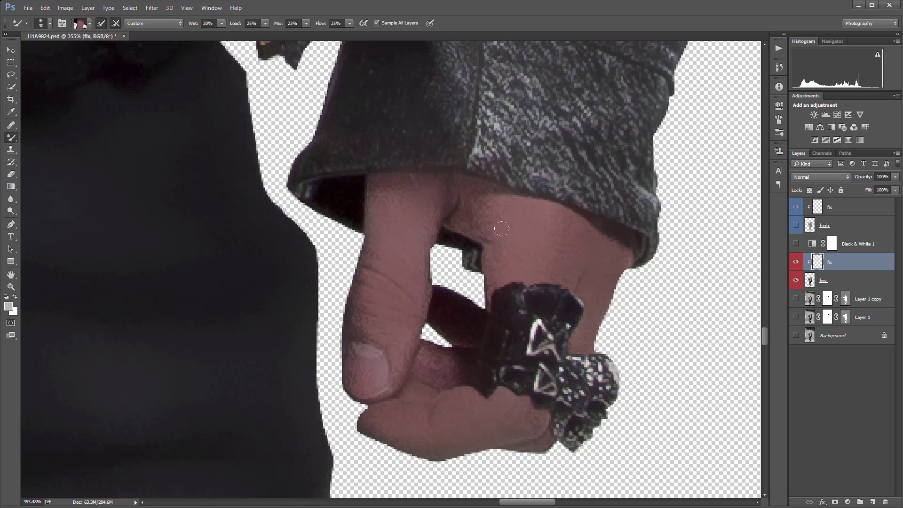
# - Look over the figure from the lowered hand back up to the face to check the smoothed skin
pyautogui.moveTo(361, 354); pyautogui.dragTo(602, 89)
pyautogui.moveTo(226, 447); pyautogui.dragTo(546, 76)
pyautogui.moveTo(405, 470); pyautogui.dragTo(437, 89)
pyautogui.moveTo(555, 463); pyautogui.dragTo(600, 309)
pyautogui.moveTo(202, 226); pyautogui.dragTo(685, 367)
pyautogui.moveTo(678, 71); pyautogui.dragTo(541, 451)
pyautogui.moveTo(509, 61); pyautogui.dragTo(506, 437)
pyautogui.moveTo(505, 85); pyautogui.dragTo(522, 400)
pyautogui.moveTo(518, 141); pyautogui.dragTo(555, 498)
pyautogui.moveTo(527, 94); pyautogui.dragTo(542, 353)
pyautogui.moveTo(392, 87); pyautogui.dragTo(226, 451)
pyautogui.moveTo(682, 70); pyautogui.dragTo(471, 386)
pyautogui.moveTo(338, 93); pyautogui.dragTo(564, 226)
pyautogui.moveTo(356, 202); pyautogui.dragTo(517, 471)
pyautogui.moveTo(489, 61); pyautogui.dragTo(451, 362)
pyautogui.moveTo(480, 134)
pyautogui.mouseDown()
pyautogui.moveTo(424, 254)
pyautogui.moveTo(484, 244)
pyautogui.moveTo(577, 361)
pyautogui.moveTo(625, 228)
pyautogui.moveTo(495, 133)
pyautogui.mouseUp()
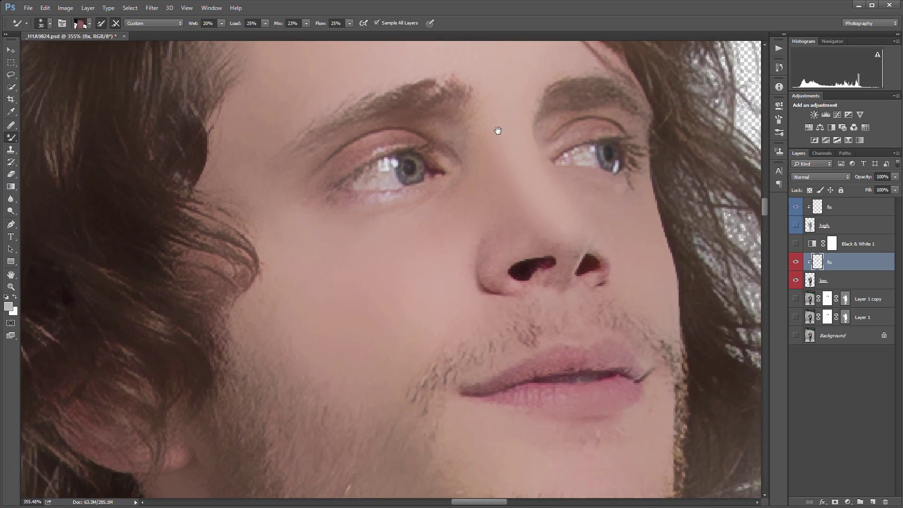
pyautogui.moveTo(504, 287); pyautogui.dragTo(459, 293)
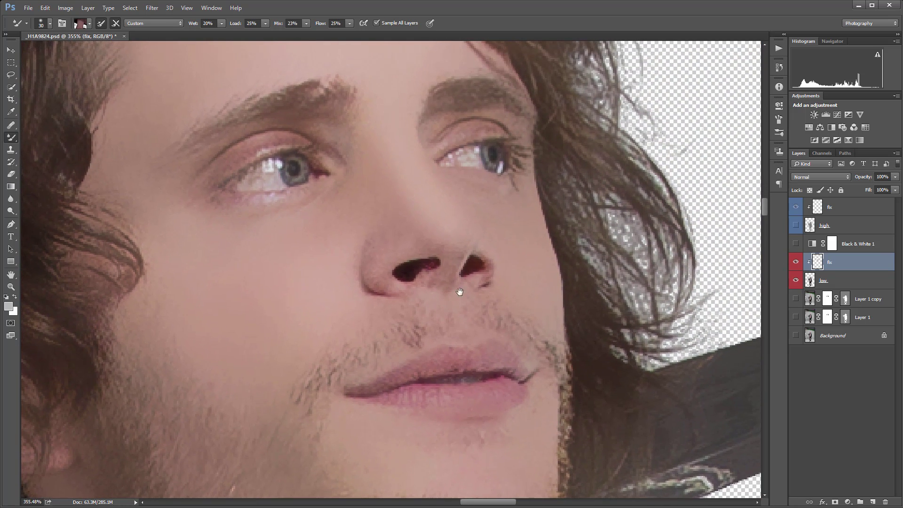
# - Delete the Black & White adjustment layer and isolate the high layer by hiding the low layer
pyautogui.click(796, 281)
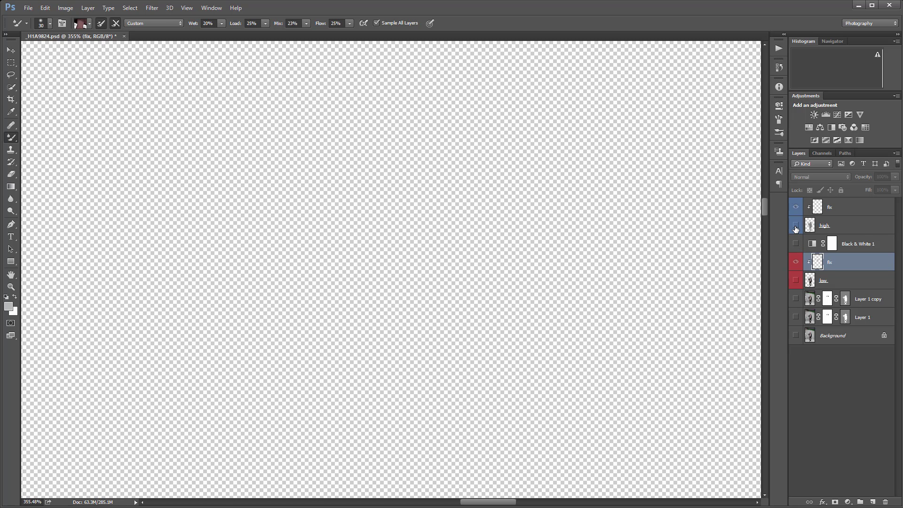
pyautogui.moveTo(869, 244); pyautogui.dragTo(885, 503)
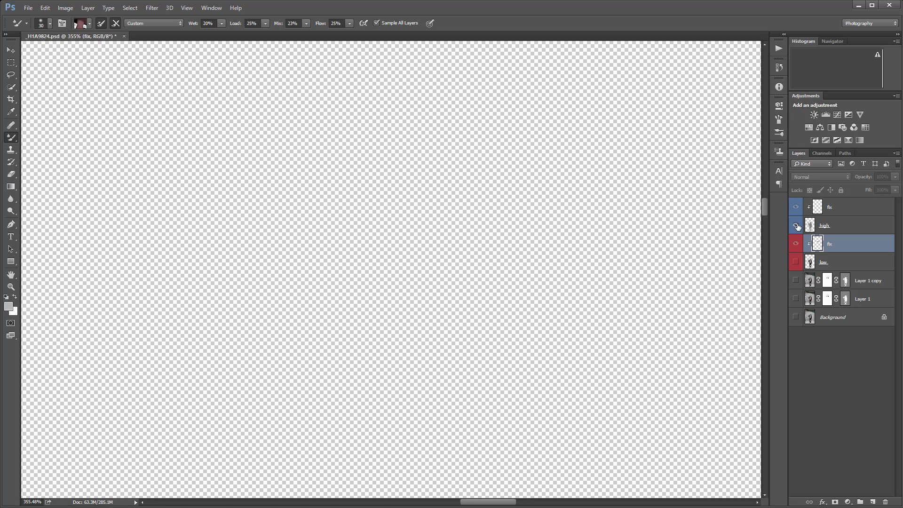
pyautogui.click(796, 224)
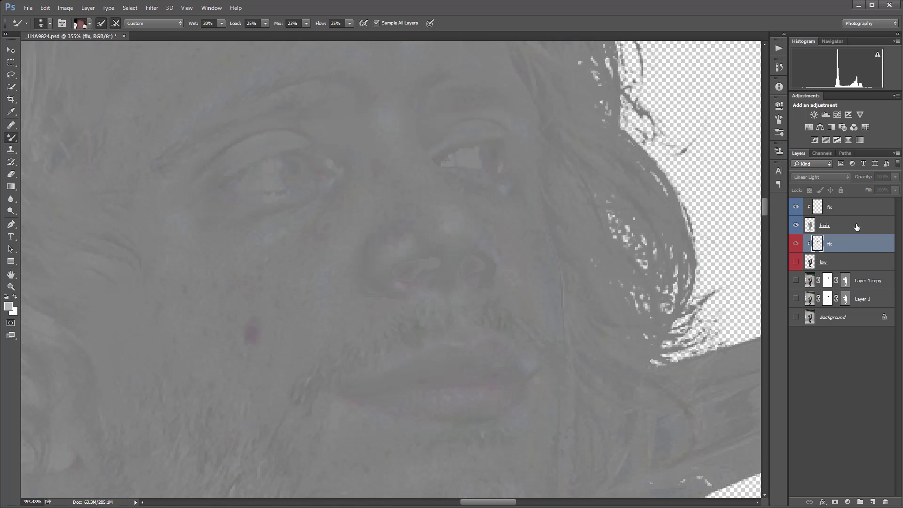
pyautogui.click(852, 225)
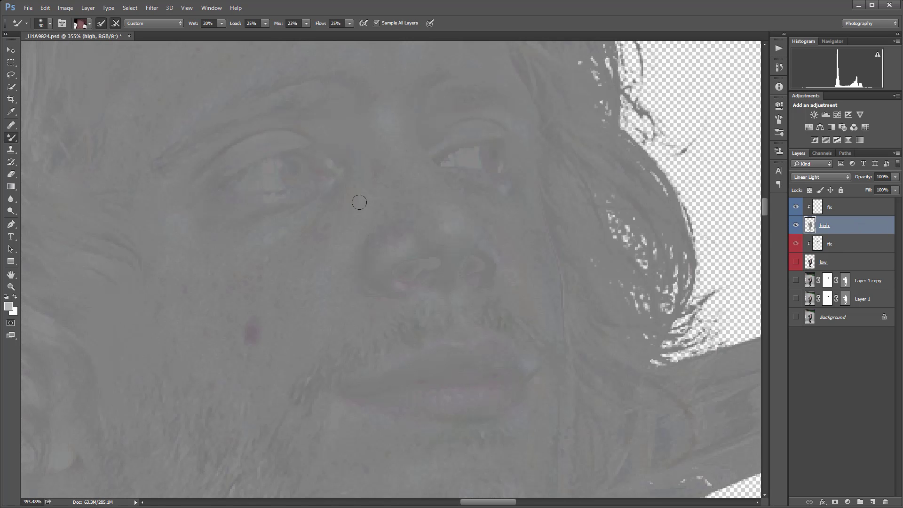
# - Add a Curves adjustment above the high layer's clipped fix layer, with the black point at input 65 and white point at 190
pyautogui.click(858, 207)
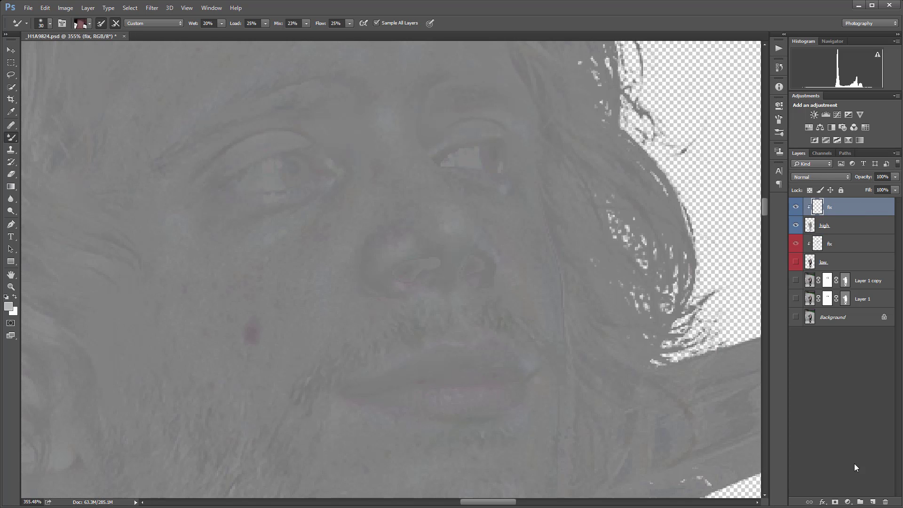
pyautogui.click(848, 502)
pyautogui.click(883, 376)
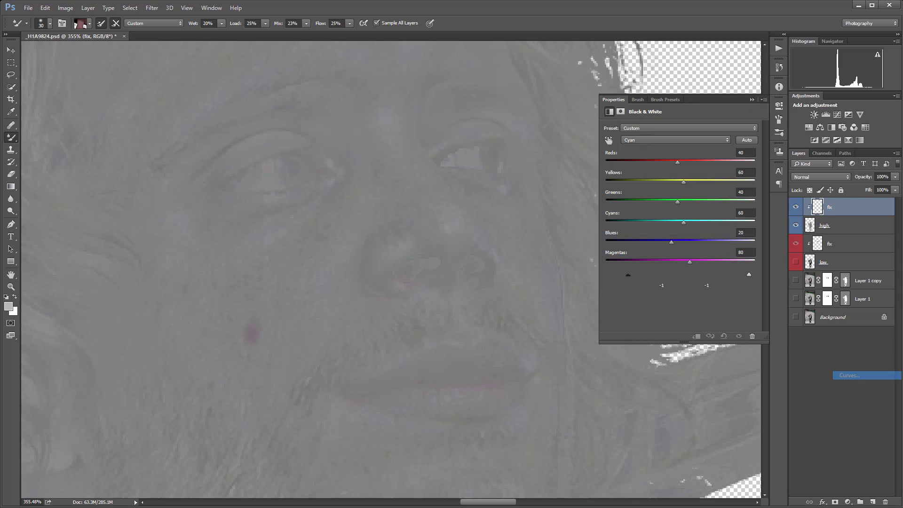
pyautogui.moveTo(629, 268); pyautogui.dragTo(660, 269)
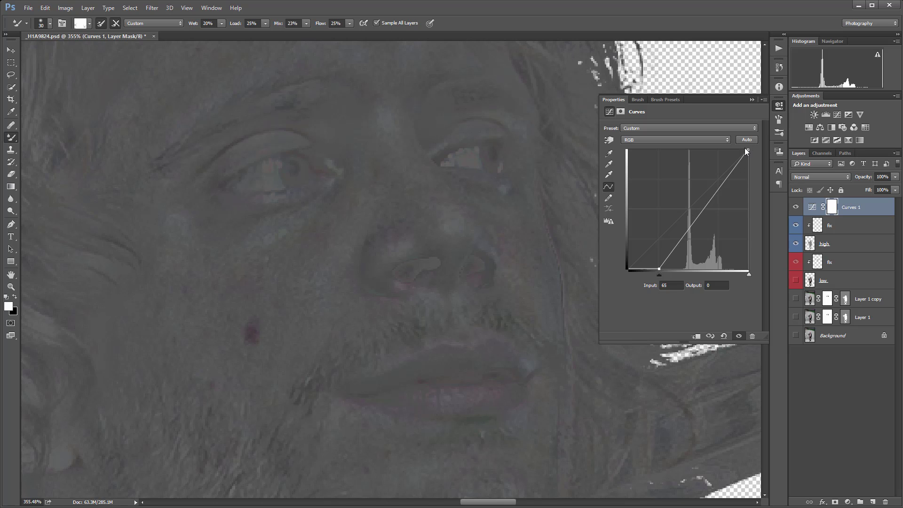
pyautogui.moveTo(750, 150); pyautogui.dragTo(718, 149)
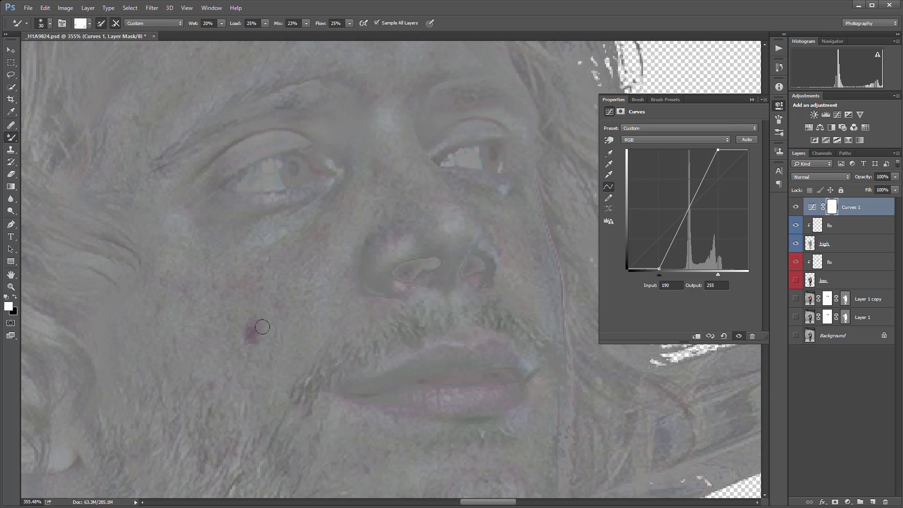
# - On the fix layer clipped to the high layer, clone out the cheek mole with a hard 21 px Clone Stamp sampling Current & Below
pyautogui.click(847, 225)
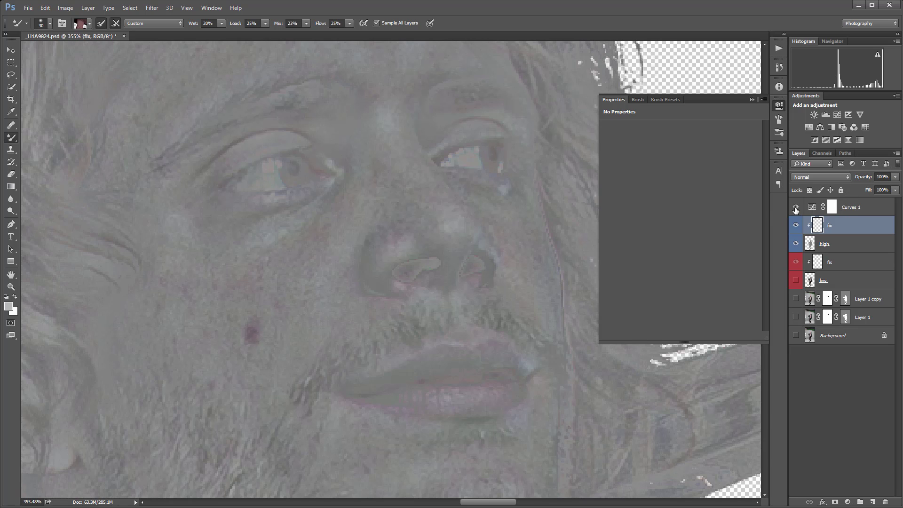
pyautogui.click(779, 107)
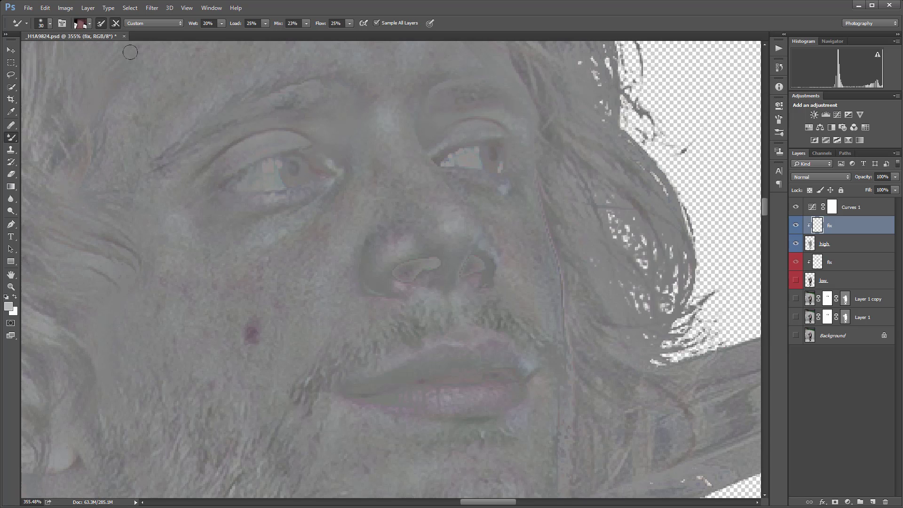
pyautogui.click(11, 149)
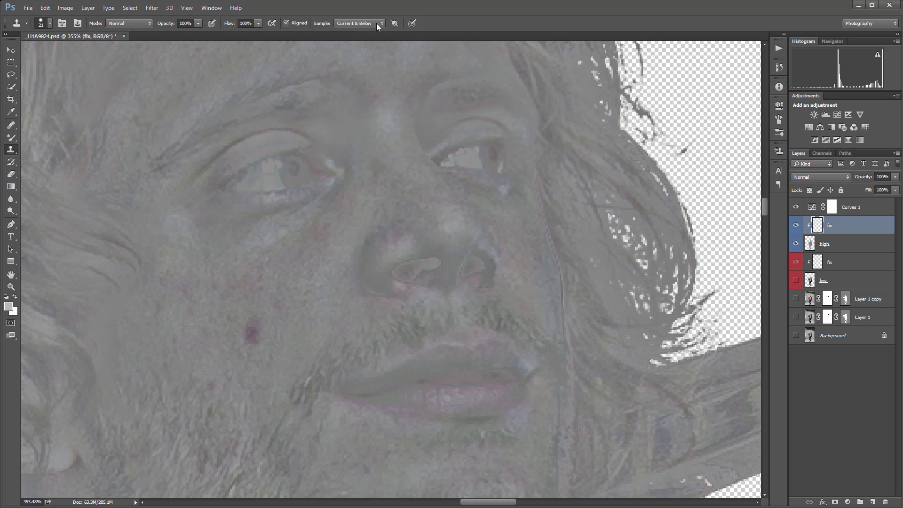
pyautogui.rightClick(279, 269)
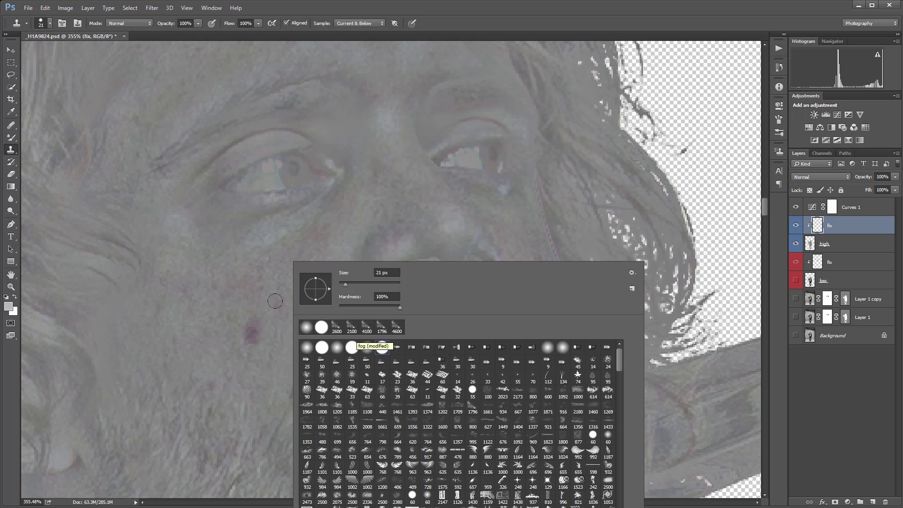
pyautogui.click(527, 20)
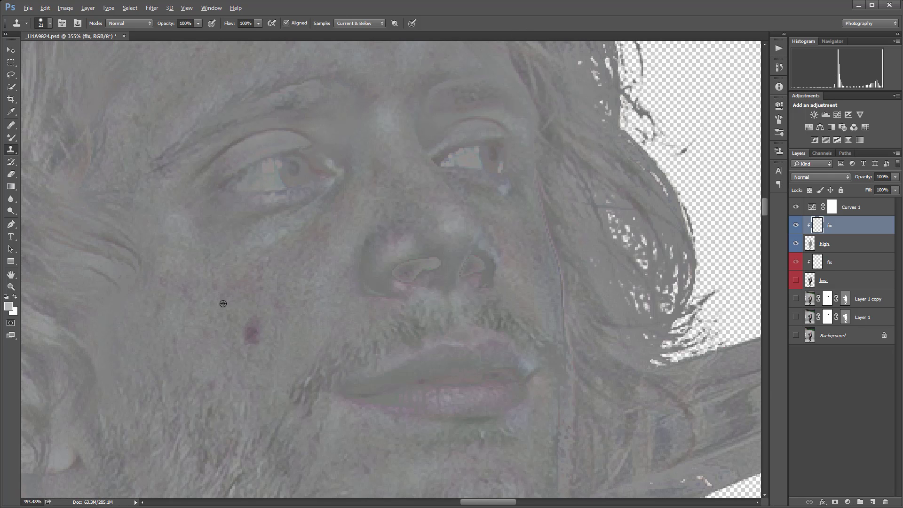
pyautogui.click(252, 332)
pyautogui.scroll(-3, 377, 320)
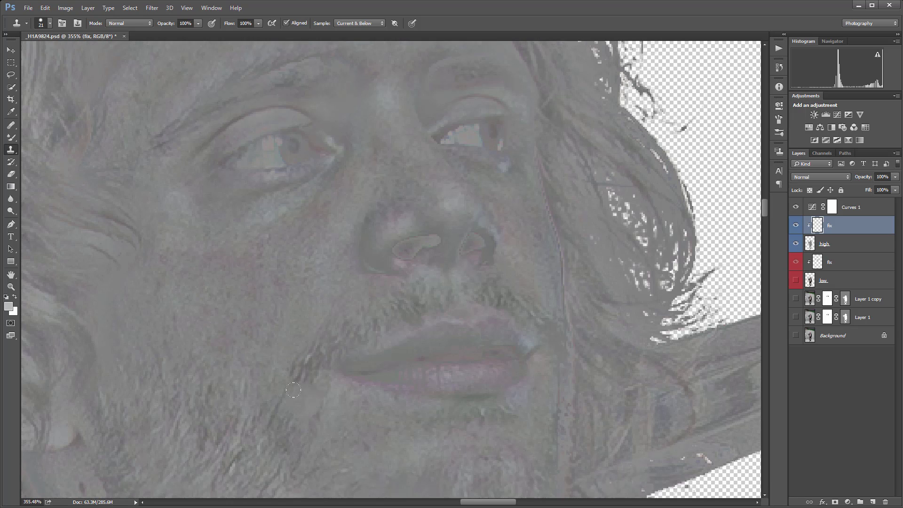
pyautogui.scroll(-4, 376, 325)
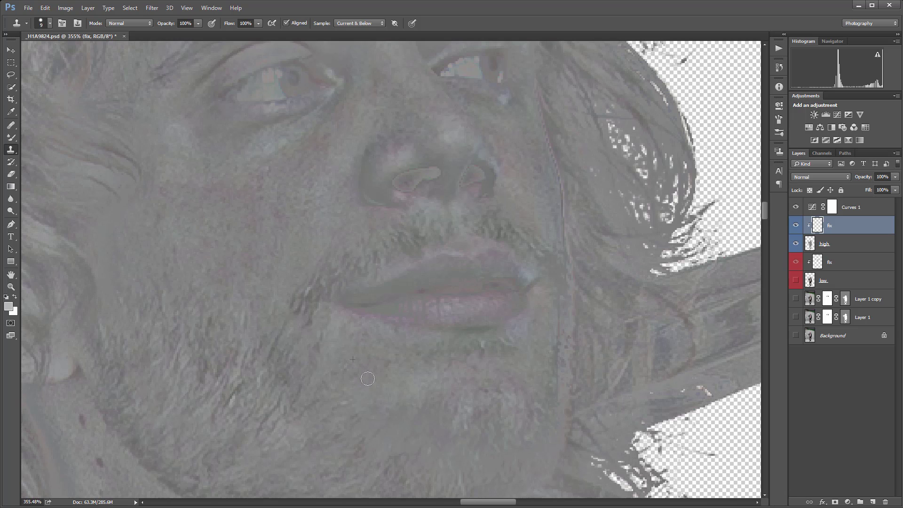
# - Clone clean skin texture over the red spots and blemishes on the forehead above the eyebrow
pyautogui.scroll(8, 489, 299)
pyautogui.scroll(8, 489, 299)
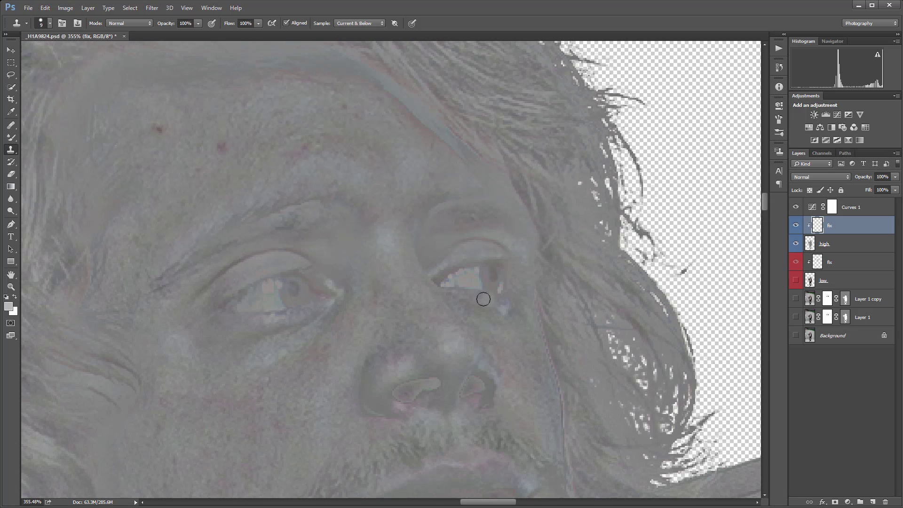
pyautogui.moveTo(219, 148); pyautogui.dragTo(229, 143)
pyautogui.keyDown('alt'); pyautogui.click(196, 183); pyautogui.keyUp('alt')
pyautogui.click(195, 174)
pyautogui.click(158, 127)
pyautogui.click(171, 132)
pyautogui.keyDown('alt'); pyautogui.click(224, 138); pyautogui.keyUp('alt')
pyautogui.click(288, 136)
# - Compare the retouched face in color with the original Layer 1 copy, then return to the isolated high layer with the Curves adjustment on
pyautogui.click(797, 281)
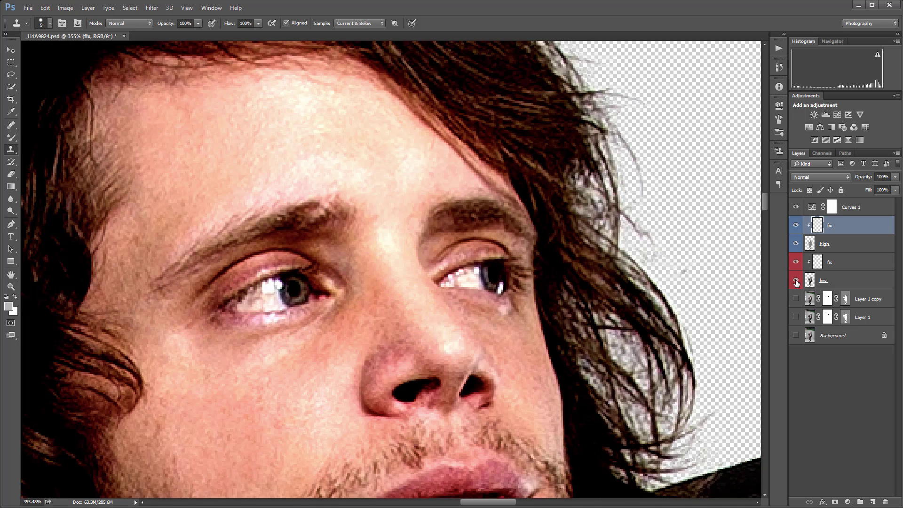
pyautogui.click(797, 281)
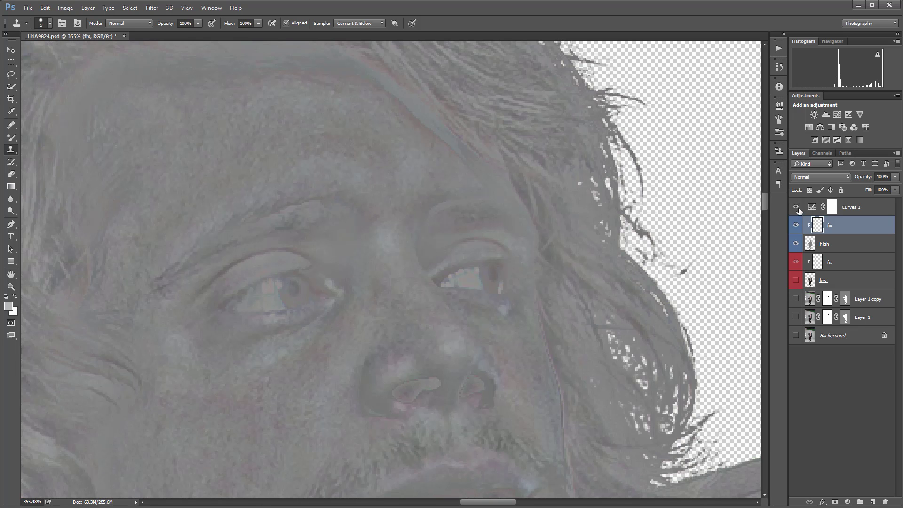
pyautogui.click(796, 207)
pyautogui.click(796, 281)
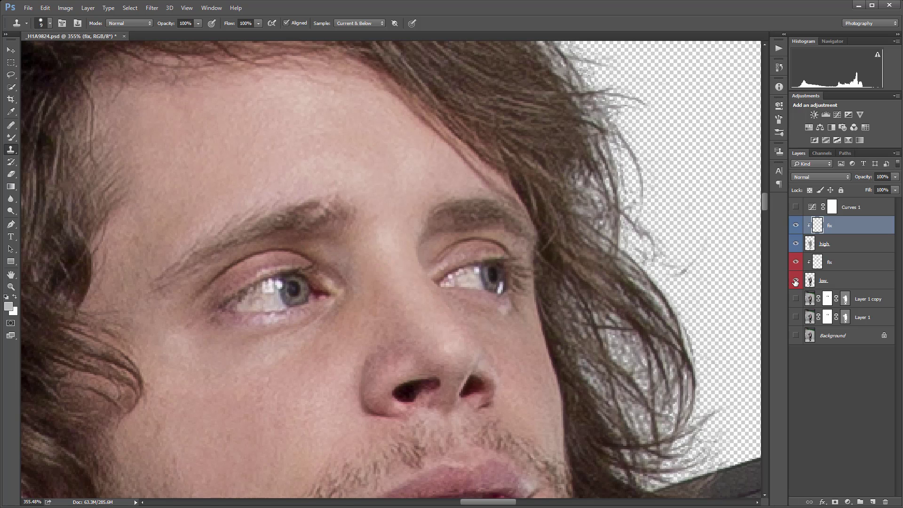
pyautogui.keyDown('alt'); pyautogui.click(796, 299); pyautogui.keyUp('alt')
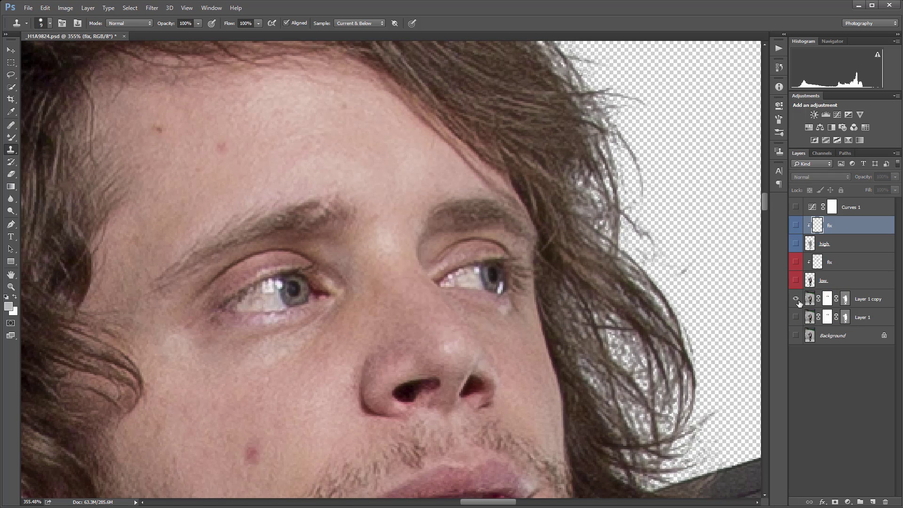
pyautogui.keyDown('alt'); pyautogui.click(796, 299); pyautogui.keyUp('alt')
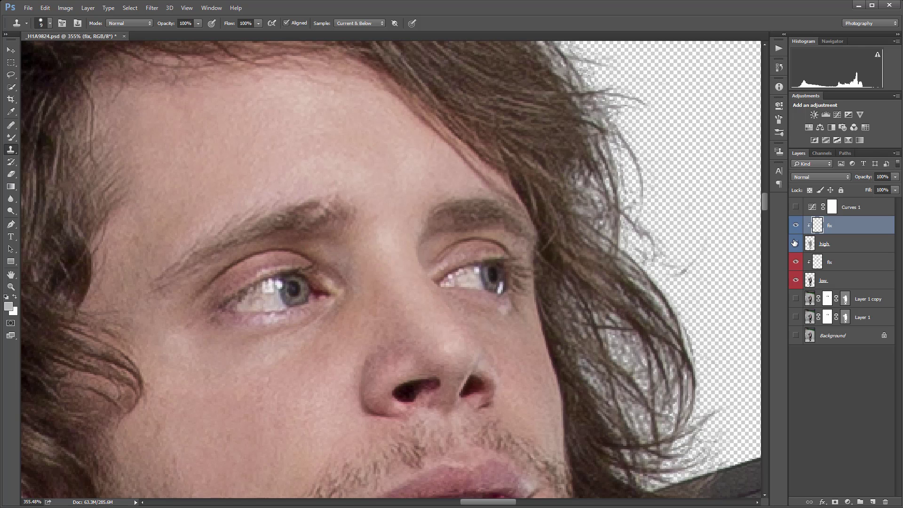
pyautogui.click(795, 243)
pyautogui.click(796, 207)
pyautogui.click(796, 280)
pyautogui.click(796, 244)
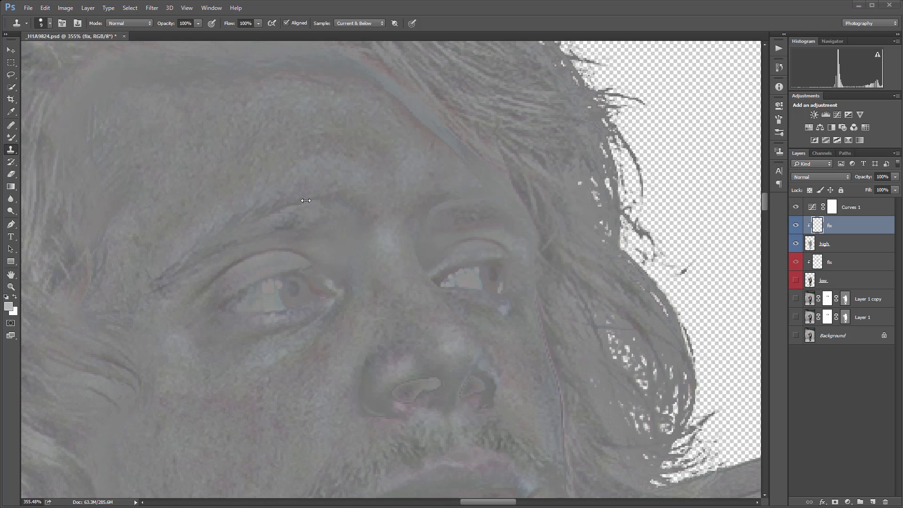
# - Clone out the dark moles on the neck below the ear and along the underside of the jaw
pyautogui.moveTo(429, 413); pyautogui.dragTo(438, 84)
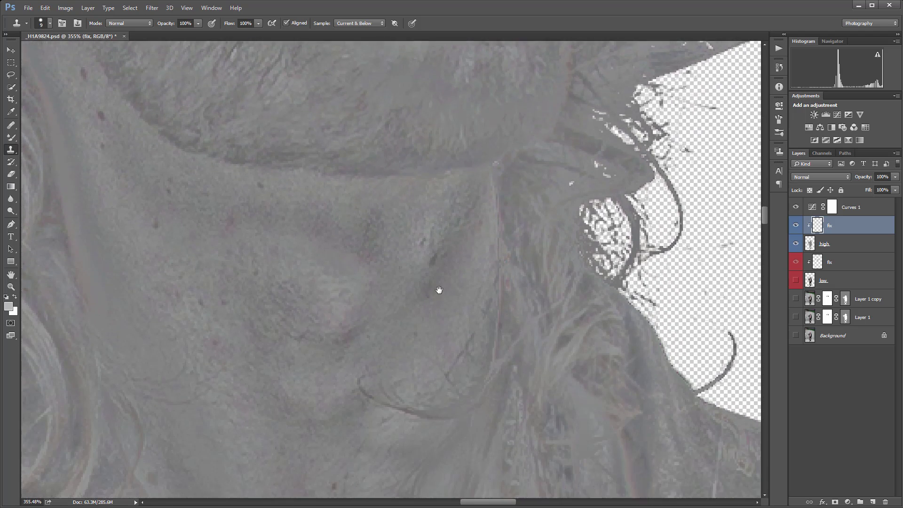
pyautogui.moveTo(435, 478); pyautogui.dragTo(574, 457)
pyautogui.moveTo(239, 112); pyautogui.dragTo(311, 196)
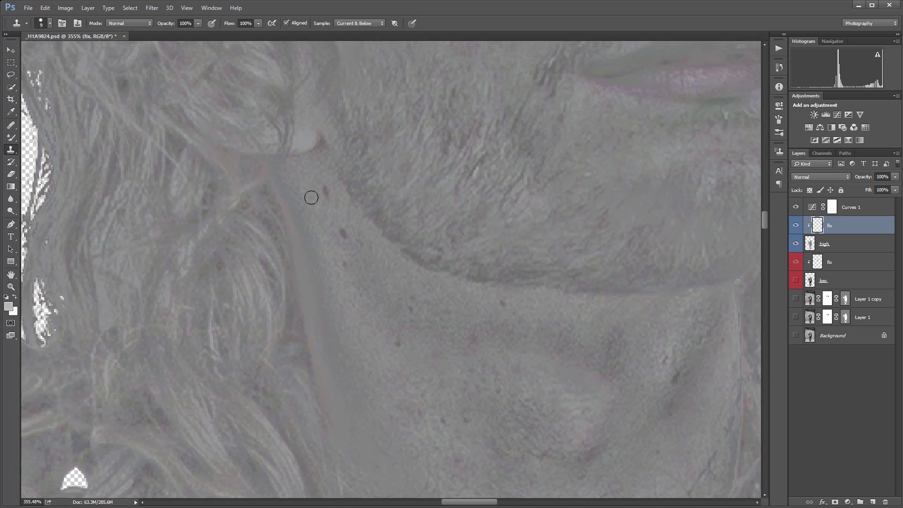
pyautogui.keyDown('alt'); pyautogui.click(322, 202); pyautogui.keyUp('alt')
pyautogui.keyDown('alt'); pyautogui.click(317, 210); pyautogui.keyUp('alt')
pyautogui.moveTo(327, 213)
pyautogui.mouseDown()
pyautogui.moveTo(315, 192)
pyautogui.moveTo(324, 198)
pyautogui.mouseUp()
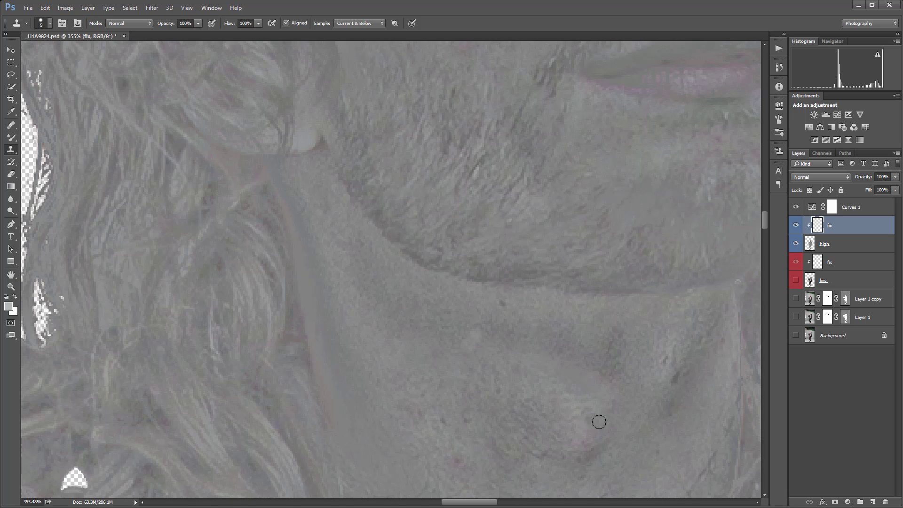
pyautogui.moveTo(599, 421); pyautogui.dragTo(500, 319)
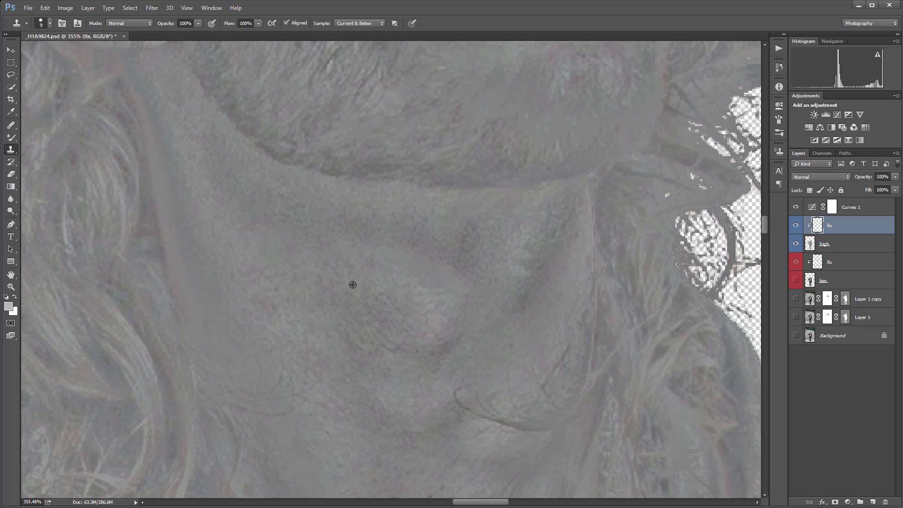
# - Clone out the small dark spots at the base of the neck, above the chest
pyautogui.moveTo(533, 379); pyautogui.dragTo(460, 145)
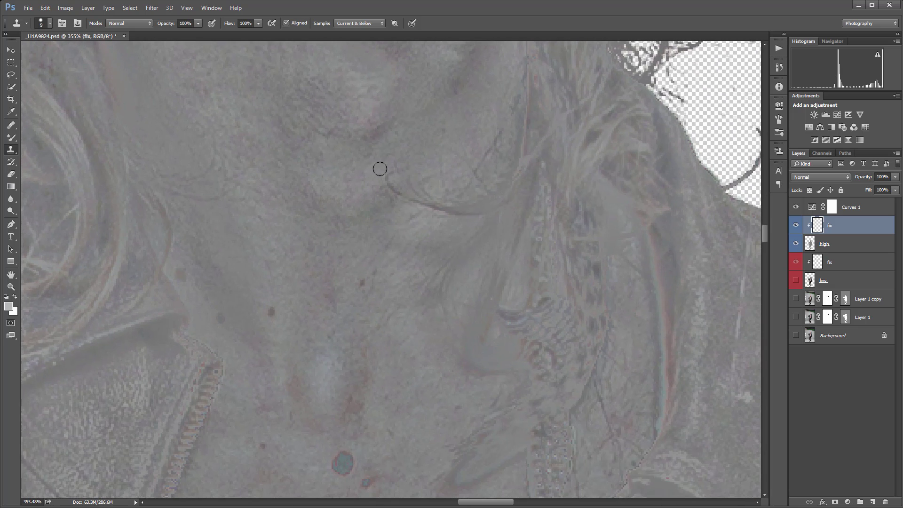
pyautogui.keyDown('alt'); pyautogui.click(252, 287); pyautogui.keyUp('alt')
pyautogui.click(271, 311)
pyautogui.click(365, 285)
# - Look over the upper chest, neck and face to check the texture for remaining blemishes
pyautogui.moveTo(417, 367); pyautogui.dragTo(464, 220)
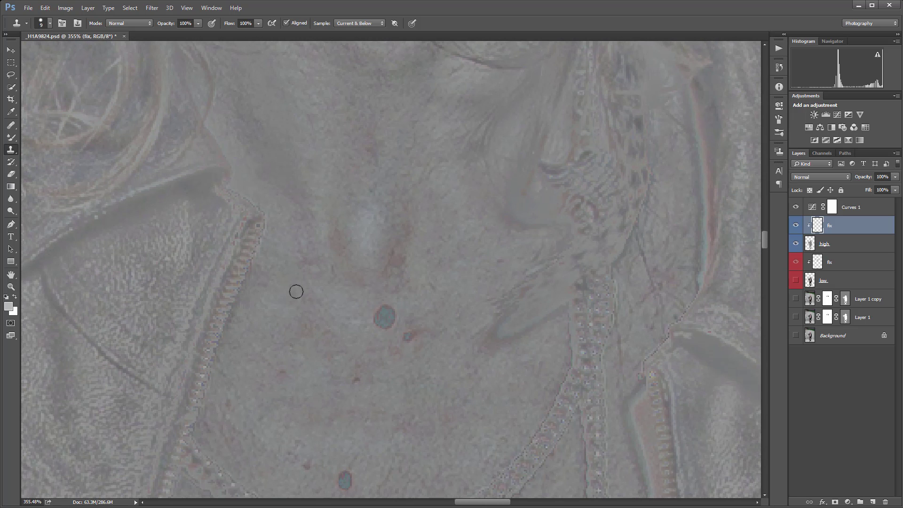
pyautogui.moveTo(371, 194); pyautogui.dragTo(441, 415)
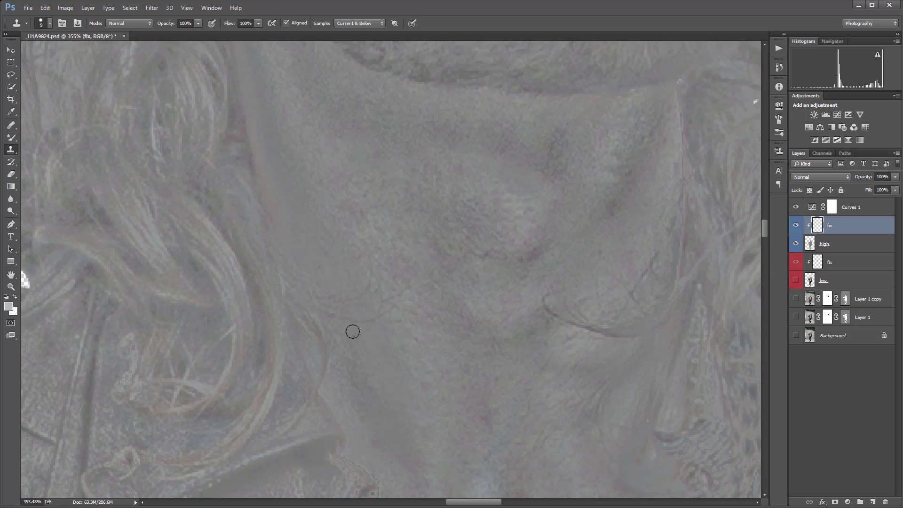
pyautogui.moveTo(376, 148); pyautogui.dragTo(383, 403)
pyautogui.moveTo(416, 108)
pyautogui.mouseDown()
pyautogui.moveTo(424, 313)
pyautogui.moveTo(338, 281)
pyautogui.mouseUp()
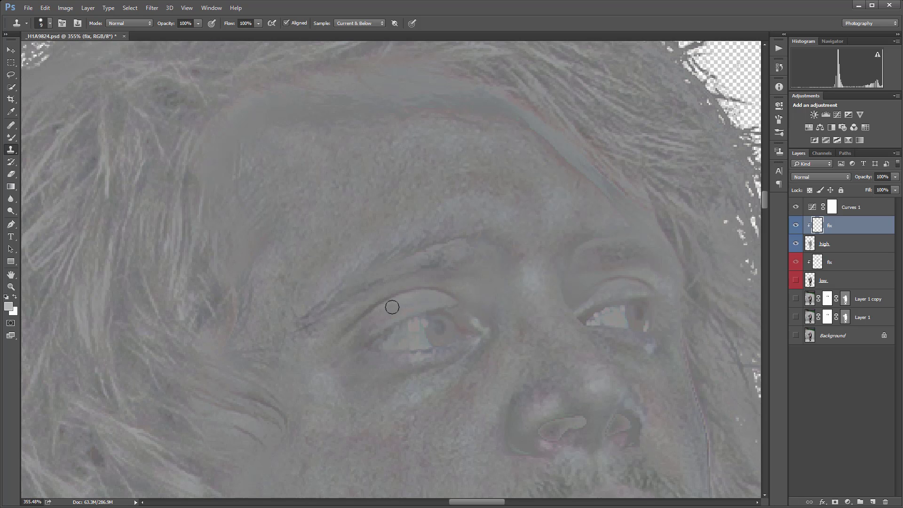
pyautogui.moveTo(581, 448)
pyautogui.mouseDown()
pyautogui.moveTo(455, 278)
pyautogui.moveTo(402, 87)
pyautogui.mouseUp()
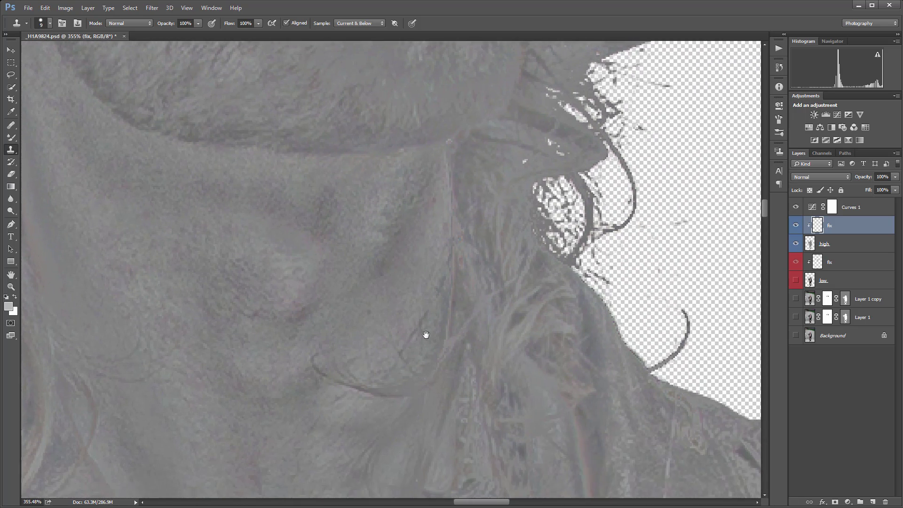
pyautogui.moveTo(396, 424); pyautogui.dragTo(502, 209)
# - Clone out the large moles and nearby spots on the upper chest inside the curve of the chain necklace
pyautogui.moveTo(440, 387); pyautogui.dragTo(438, 230)
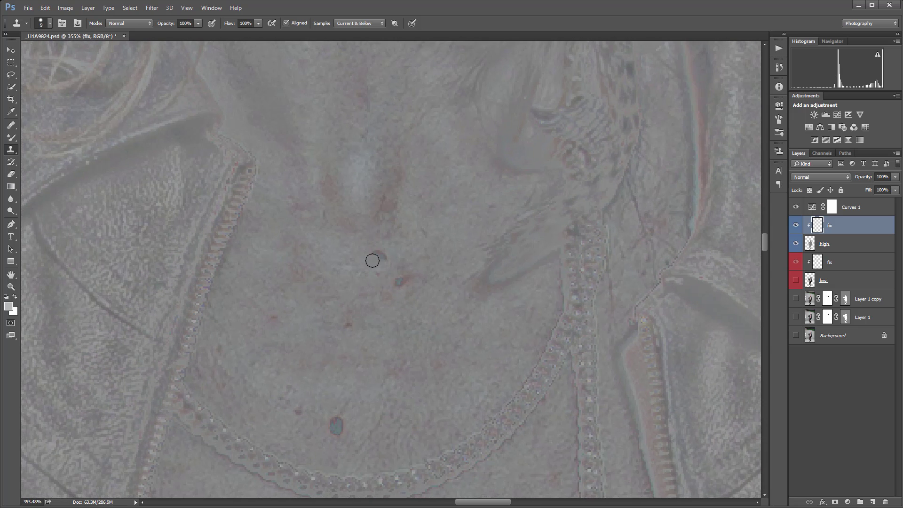
pyautogui.click(378, 261)
pyautogui.moveTo(394, 353)
pyautogui.mouseDown()
pyautogui.moveTo(412, 307)
pyautogui.moveTo(455, 292)
pyautogui.moveTo(475, 235)
pyautogui.mouseUp()
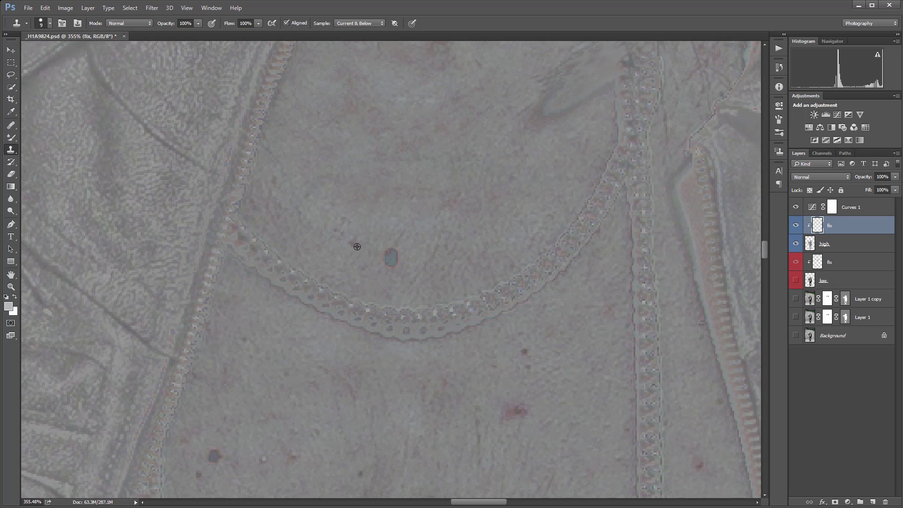
pyautogui.click(391, 256)
pyautogui.click(380, 267)
# - Clone out the red blemishes and dark moles on the chest below the curved chain and beside the long chain
pyautogui.scroll(-5, 458, 288)
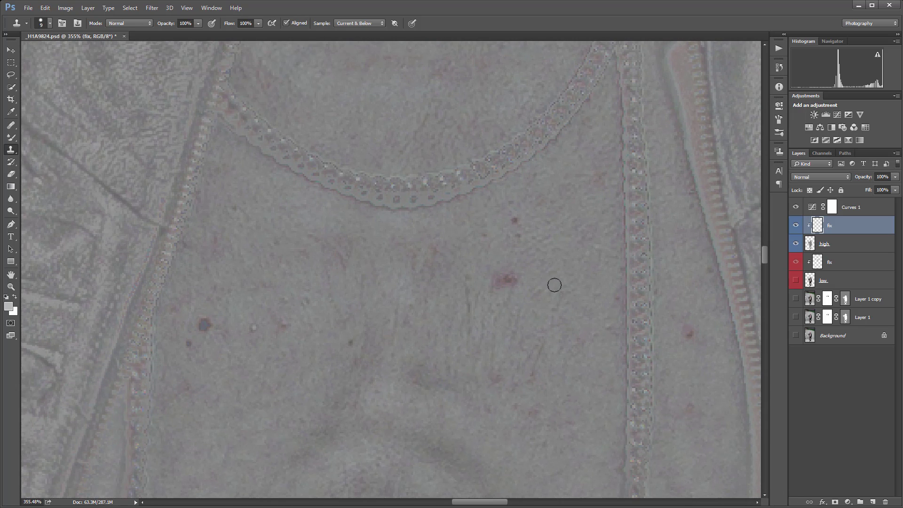
pyautogui.click(494, 282)
pyautogui.keyDown('alt'); pyautogui.click(518, 252); pyautogui.keyUp('alt')
pyautogui.click(565, 265)
pyautogui.keyDown('alt'); pyautogui.click(686, 379); pyautogui.keyUp('alt')
pyautogui.click(690, 332)
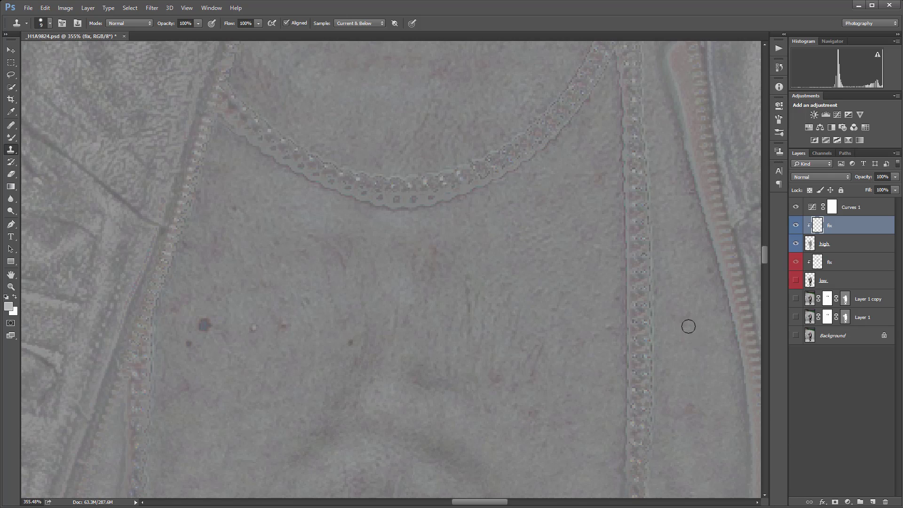
pyautogui.keyDown('alt'); pyautogui.click(237, 327); pyautogui.keyUp('alt')
pyautogui.click(205, 326)
# - Clone out the small dark moles and red spots on the torso above and between the two cross pendants
pyautogui.moveTo(347, 384)
pyautogui.mouseDown()
pyautogui.moveTo(338, 311)
pyautogui.moveTo(307, 302)
pyautogui.mouseUp()
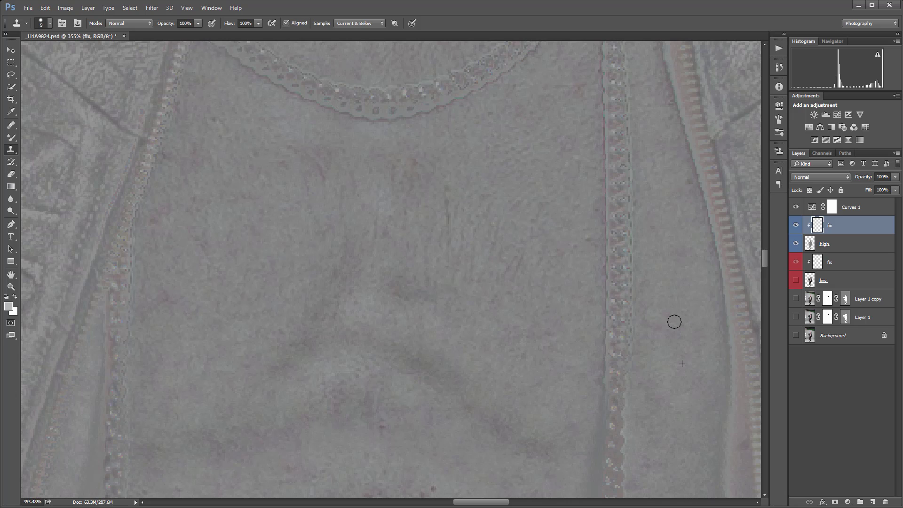
pyautogui.moveTo(474, 379); pyautogui.dragTo(554, 198)
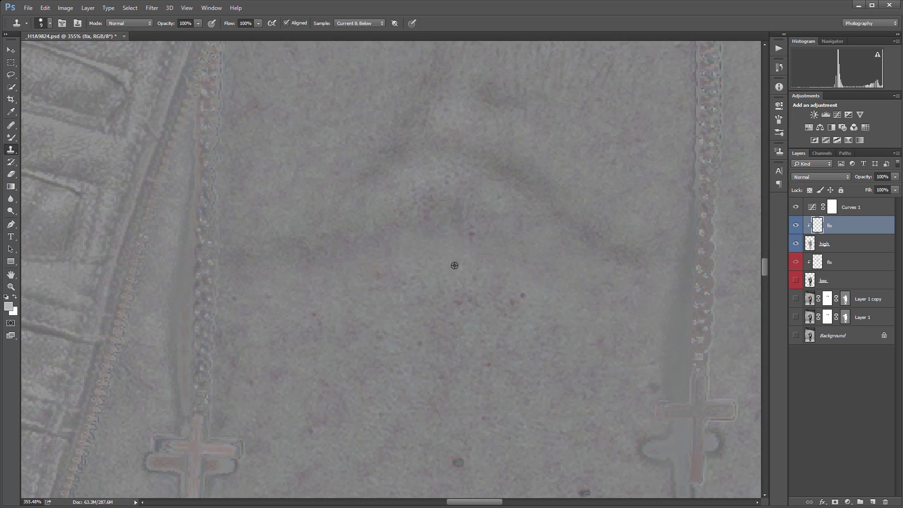
pyautogui.click(522, 293)
pyautogui.click(458, 306)
pyautogui.moveTo(569, 426); pyautogui.dragTo(502, 274)
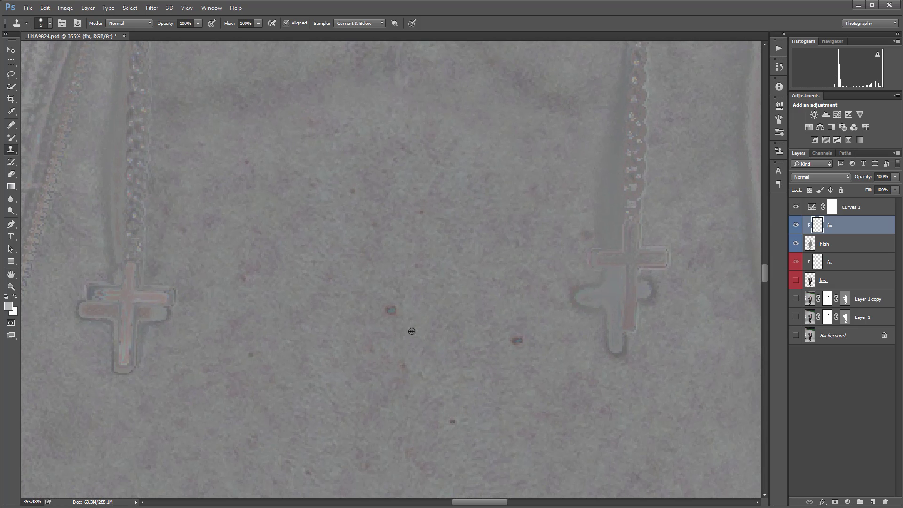
pyautogui.click(391, 310)
pyautogui.click(516, 342)
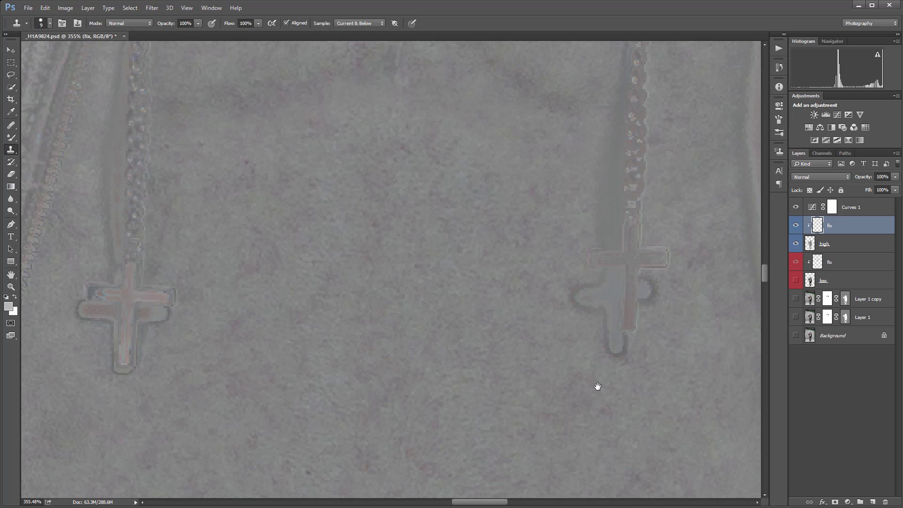
# - Clone out the small dark spots on the abdomen, from below the pendants to the area around the navel
pyautogui.moveTo(597, 387); pyautogui.dragTo(619, 281)
pyautogui.click(398, 253)
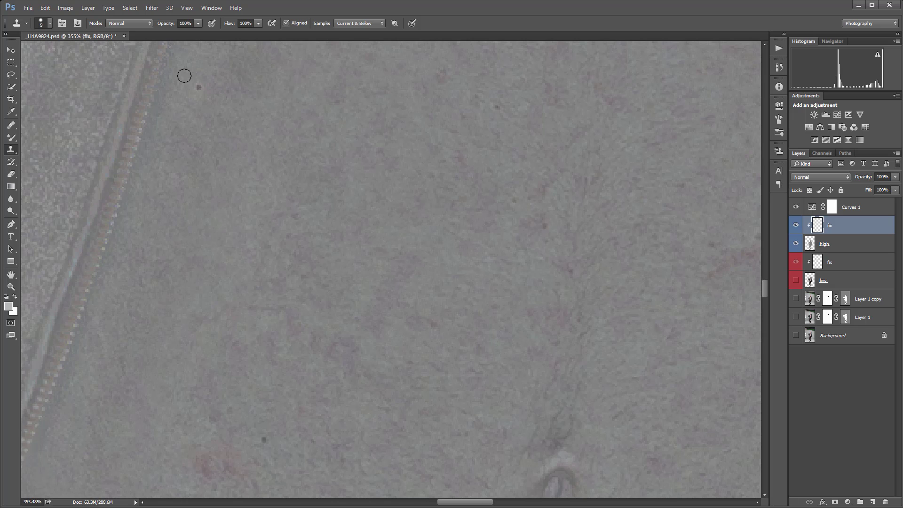
pyautogui.click(199, 88)
pyautogui.moveTo(395, 382); pyautogui.dragTo(454, 234)
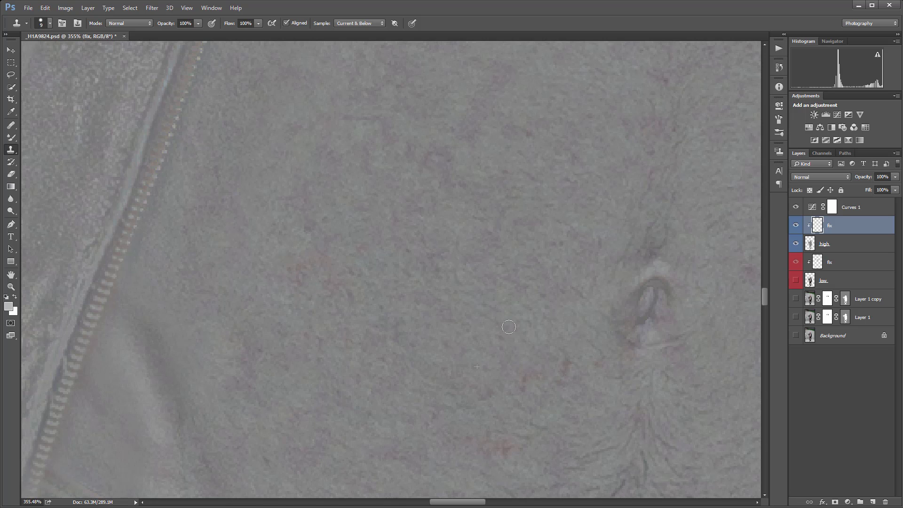
pyautogui.moveTo(541, 329); pyautogui.dragTo(372, 325)
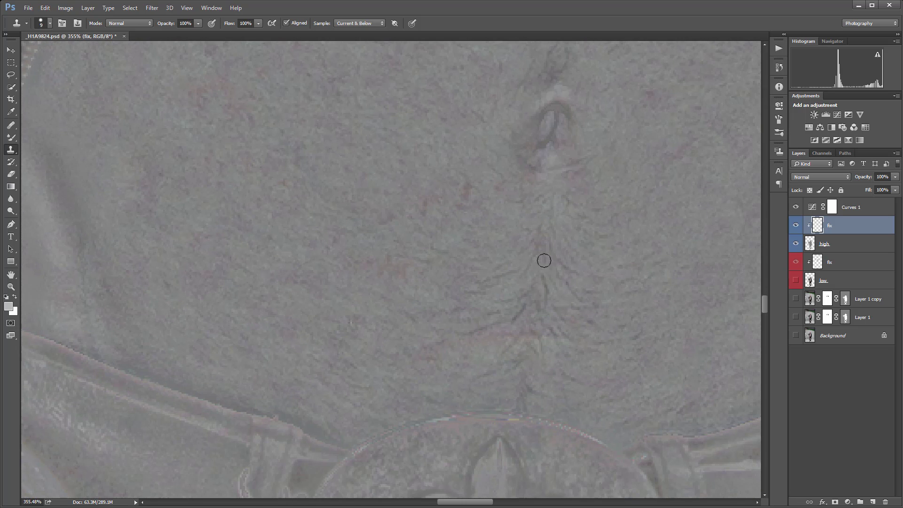
pyautogui.moveTo(542, 261); pyautogui.dragTo(466, 394)
pyautogui.moveTo(411, 329)
pyautogui.mouseDown()
pyautogui.moveTo(459, 285)
pyautogui.moveTo(453, 311)
pyautogui.mouseUp()
pyautogui.click(458, 231)
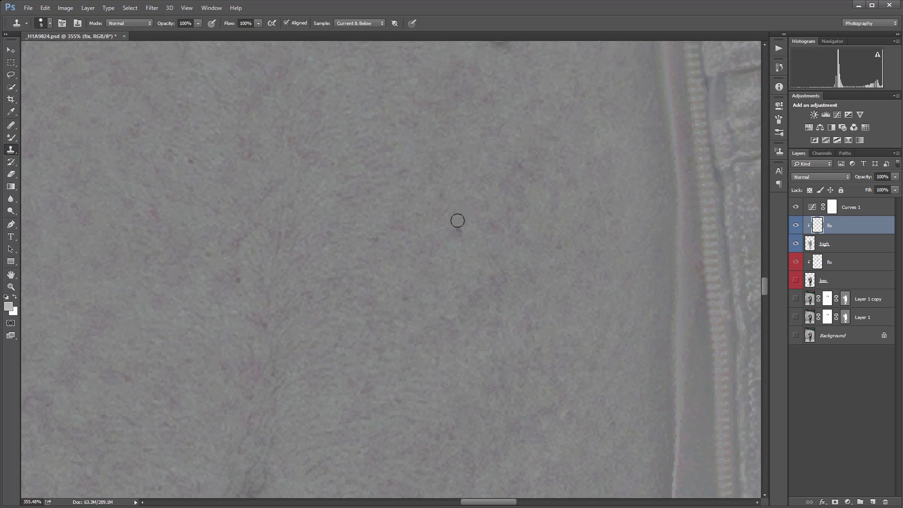
# - Examine the abdomen, both hands and the face on the contrast-boosted high layer for remaining blemishes
pyautogui.click(405, 295)
pyautogui.scroll(-8, 339, 210)
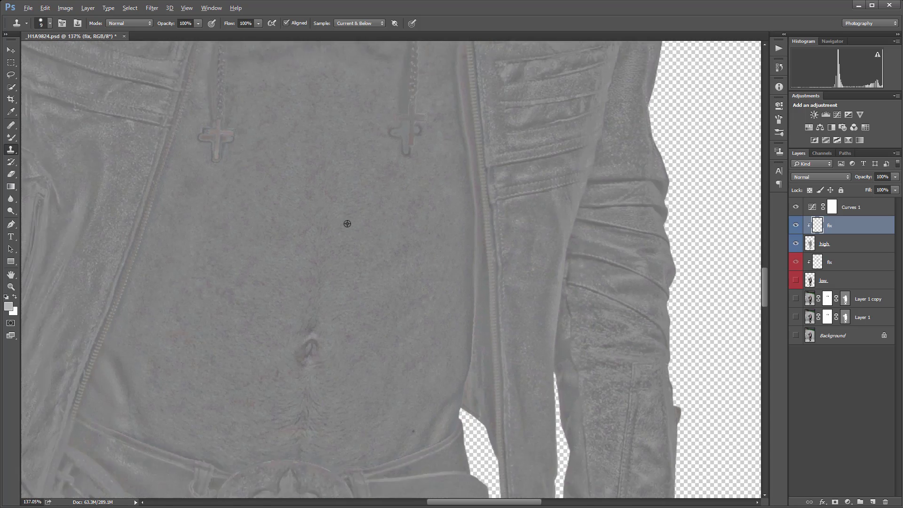
pyautogui.scroll(3, 503, 458)
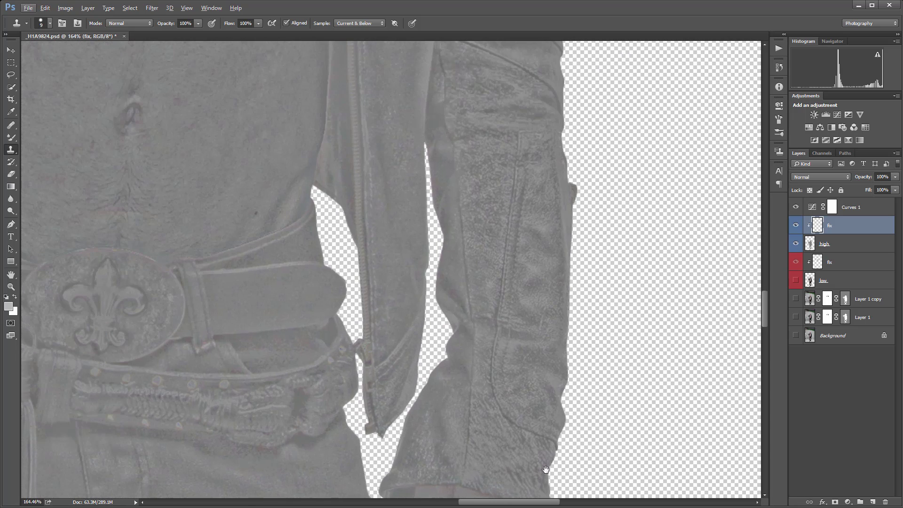
pyautogui.moveTo(546, 470); pyautogui.dragTo(574, 124)
pyautogui.scroll(6, 531, 174)
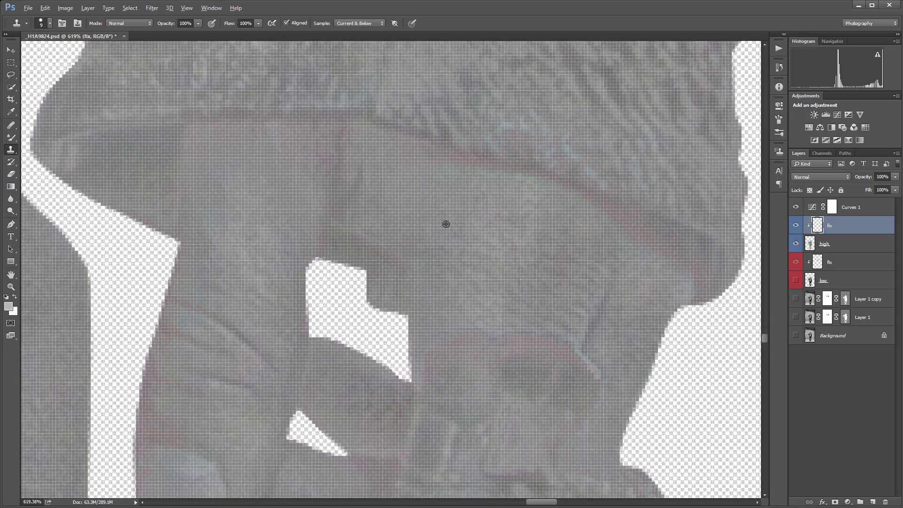
pyautogui.scroll(-3, 475, 207)
pyautogui.scroll(-6, 305, 153)
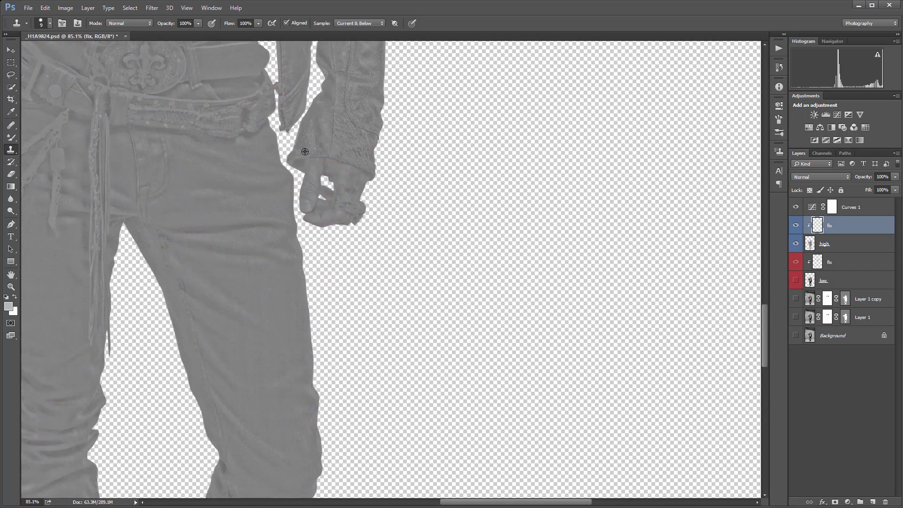
pyautogui.moveTo(216, 116); pyautogui.dragTo(368, 261)
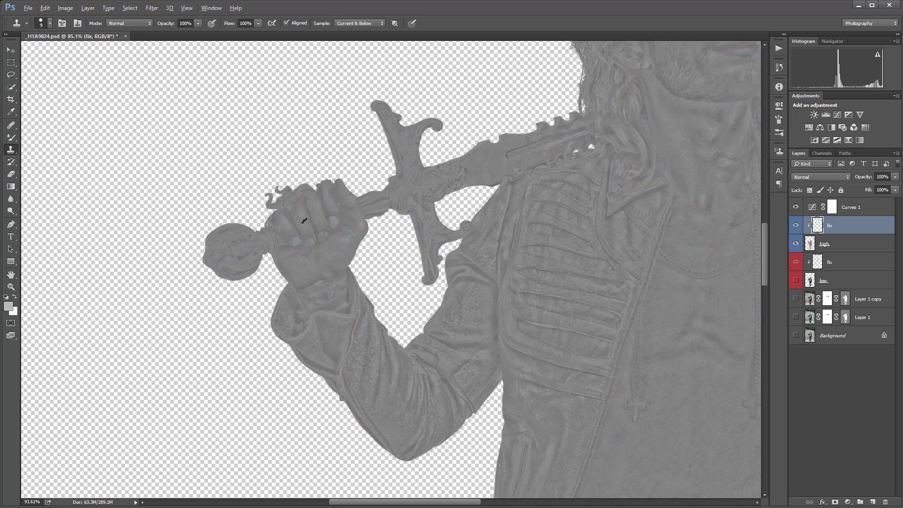
pyautogui.scroll(4, 305, 220)
pyautogui.moveTo(657, 216); pyautogui.dragTo(379, 179)
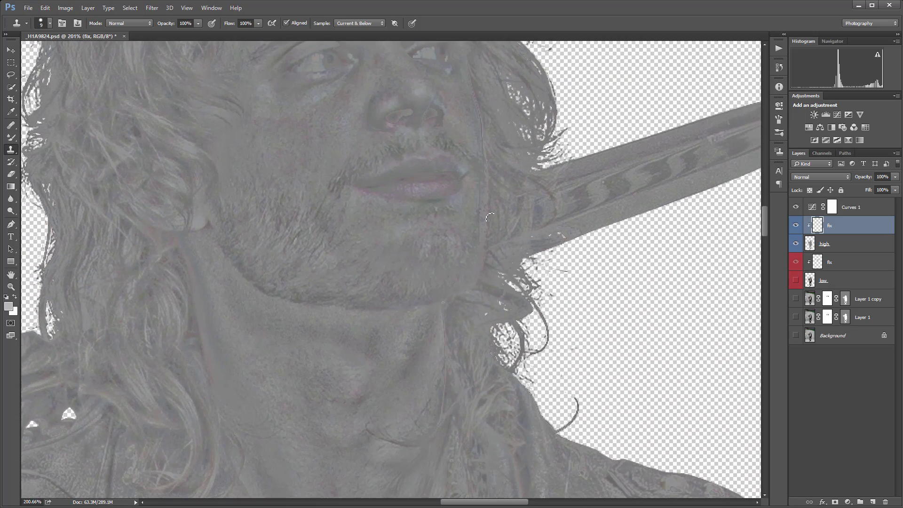
# - Hide the Curves 1 adjustment and show the low layer with its fix layer to view the portrait in full colour
pyautogui.click(796, 207)
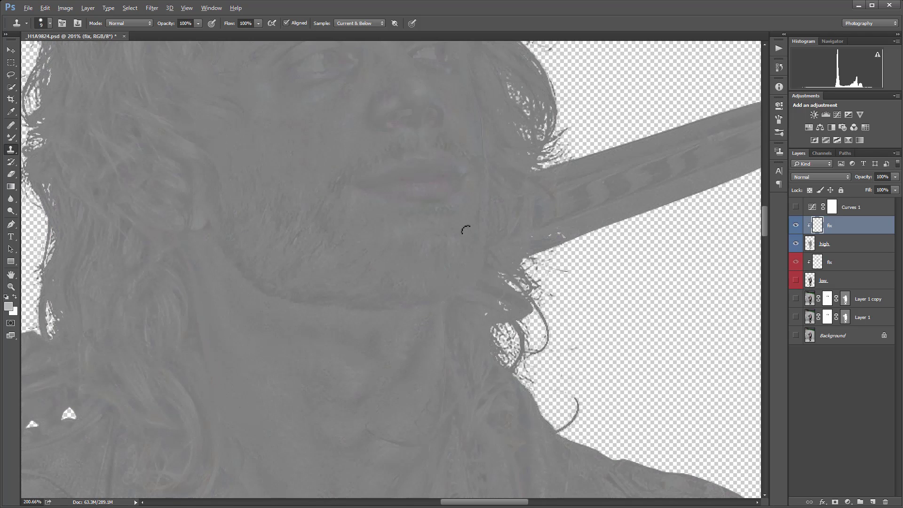
pyautogui.scroll(-5, 465, 229)
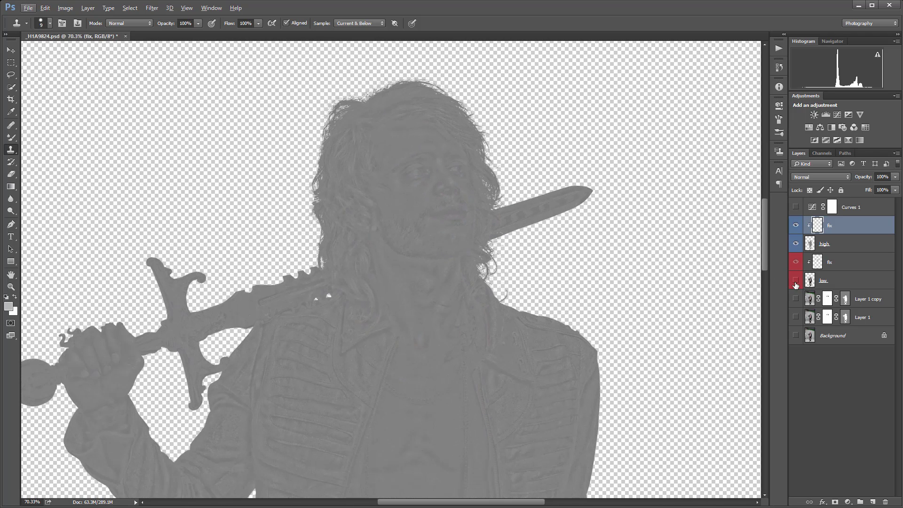
pyautogui.click(796, 280)
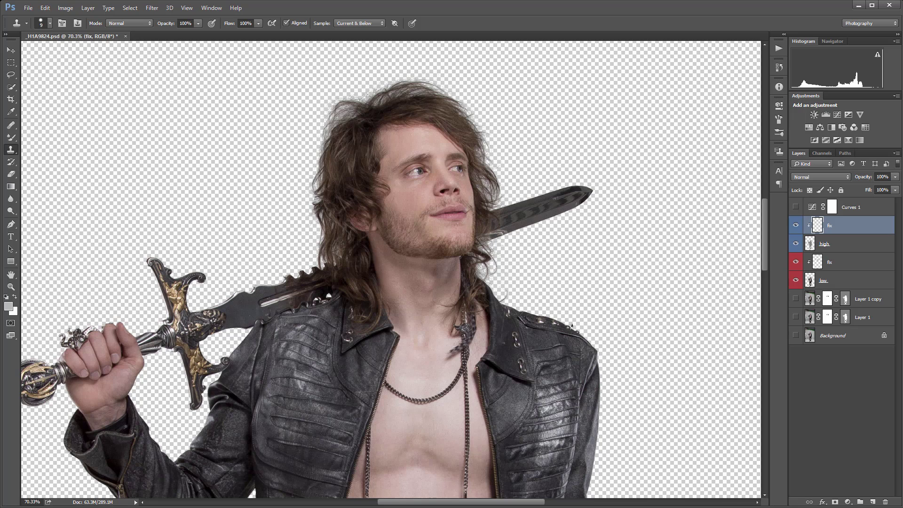
# - Compare the face before and after retouching by repeatedly isolating Layer 1 copy and restoring the frequency separation layers
pyautogui.scroll(3, 506, 197)
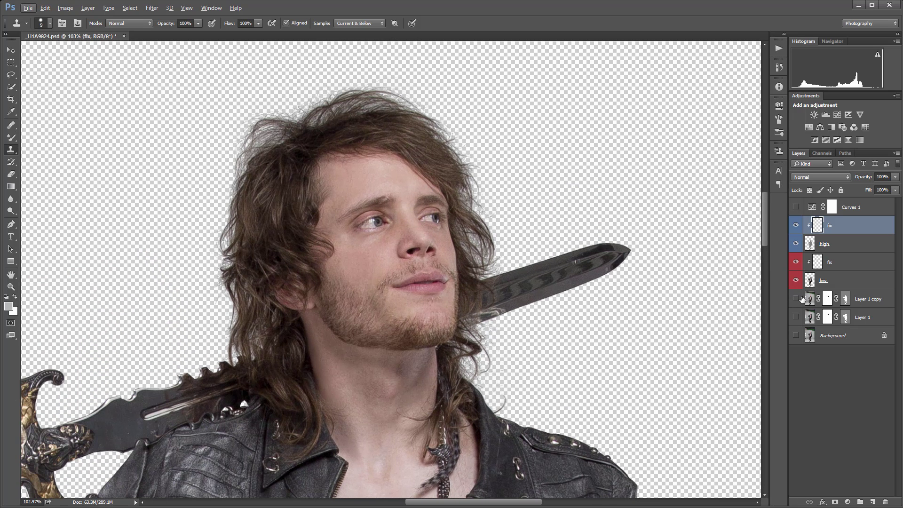
pyautogui.keyDown('alt'); pyautogui.click(795, 300); pyautogui.keyUp('alt')
pyautogui.keyDown('alt'); pyautogui.click(796, 299); pyautogui.keyUp('alt')
pyautogui.keyDown('alt'); pyautogui.click(796, 300); pyautogui.keyUp('alt')
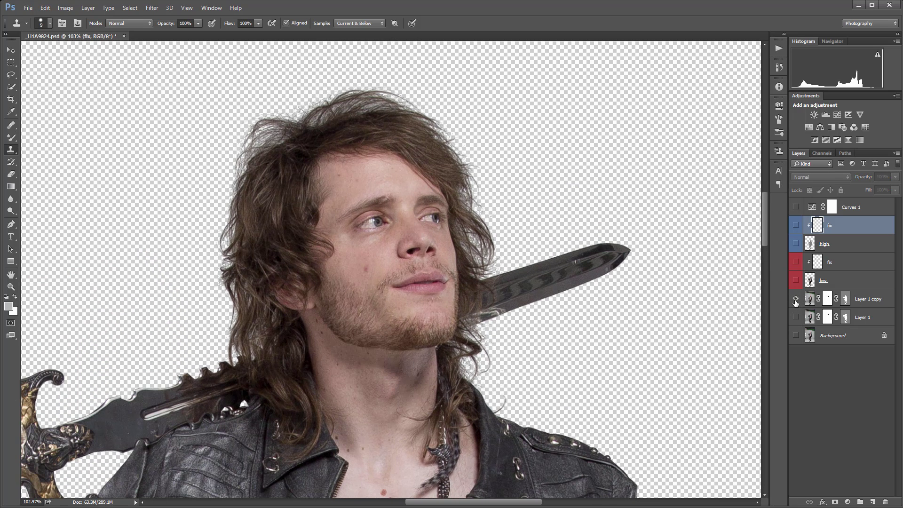
pyautogui.keyDown('alt'); pyautogui.click(796, 300); pyautogui.keyUp('alt')
pyautogui.keyDown('alt'); pyautogui.click(795, 300); pyautogui.keyUp('alt')
pyautogui.keyDown('alt'); pyautogui.click(795, 299); pyautogui.keyUp('alt')
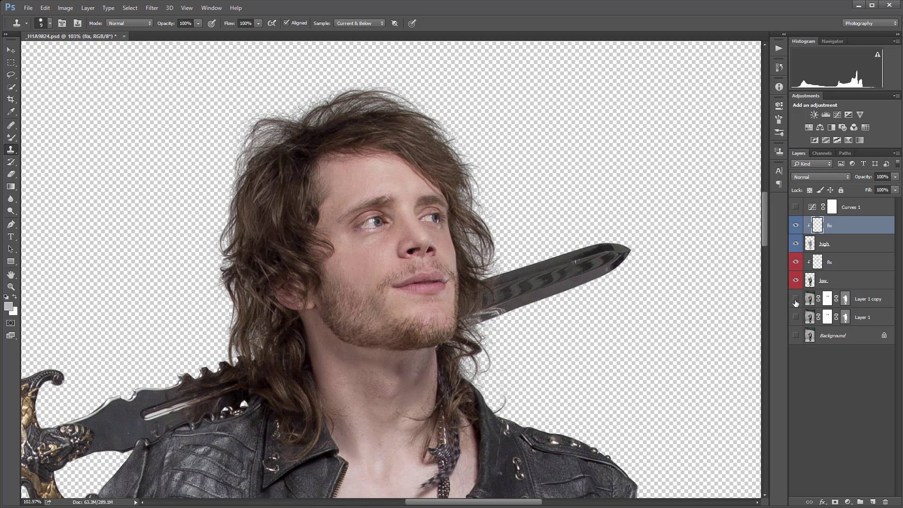
pyautogui.keyDown('alt'); pyautogui.click(795, 300); pyautogui.keyUp('alt')
pyautogui.keyDown('alt'); pyautogui.click(795, 300); pyautogui.keyUp('alt')
pyautogui.keyDown('alt'); pyautogui.click(795, 300); pyautogui.keyUp('alt')
pyautogui.keyDown('alt'); pyautogui.click(796, 300); pyautogui.keyUp('alt')
pyautogui.keyDown('alt'); pyautogui.click(796, 300); pyautogui.keyUp('alt')
pyautogui.keyDown('alt'); pyautogui.click(796, 300); pyautogui.keyUp('alt')
# - Examine the retouched face, neck and chest in full colour at different magnifications
pyautogui.scroll(-1, 489, 323)
pyautogui.scroll(-5, 489, 323)
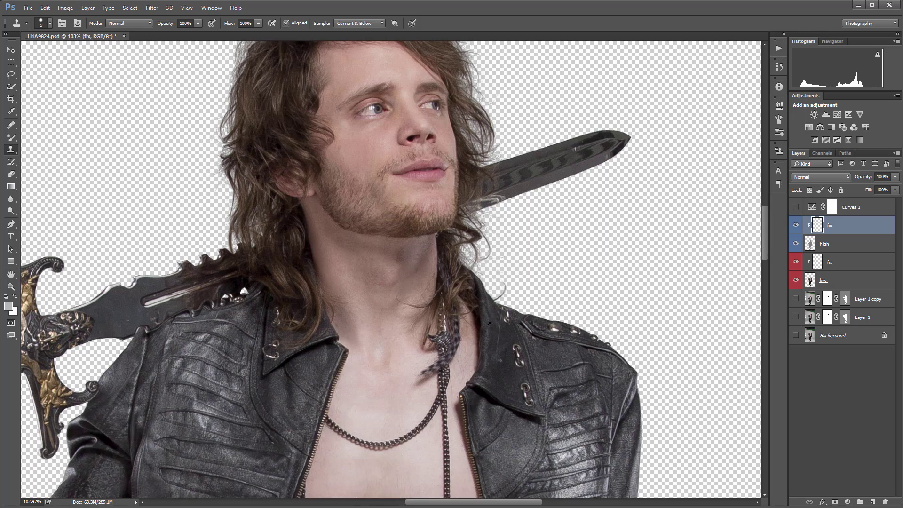
pyautogui.scroll(-3, 413, 211)
pyautogui.scroll(3, 414, 211)
pyautogui.moveTo(413, 211); pyautogui.dragTo(416, 282)
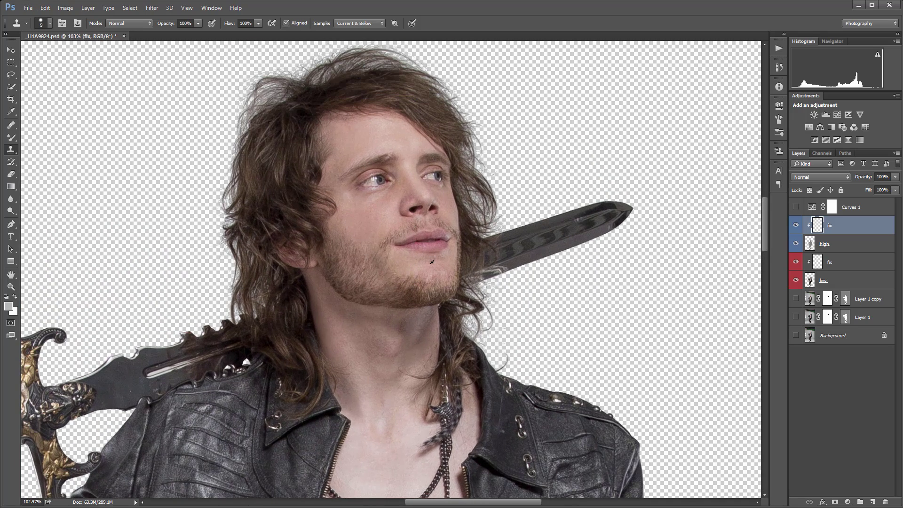
pyautogui.scroll(-3, 432, 262)
pyautogui.scroll(4, 348, 155)
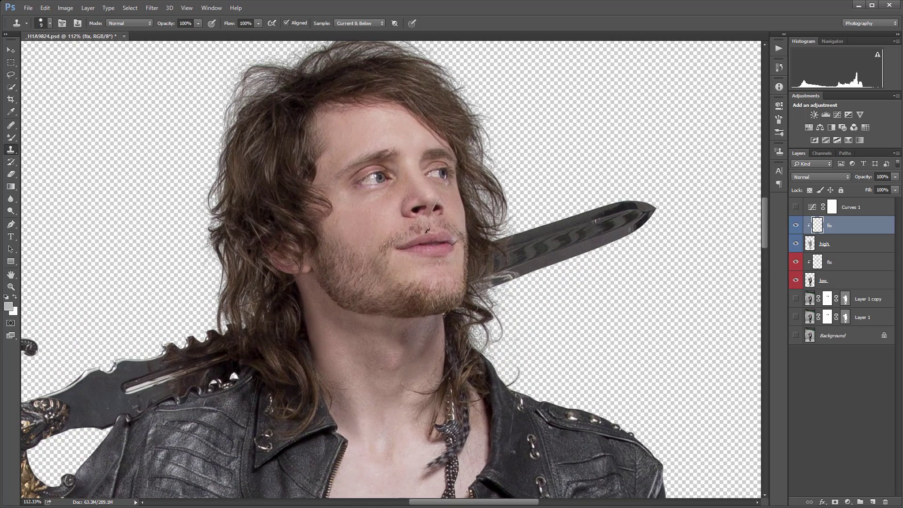
pyautogui.scroll(-3, 427, 270)
pyautogui.scroll(3, 317, 150)
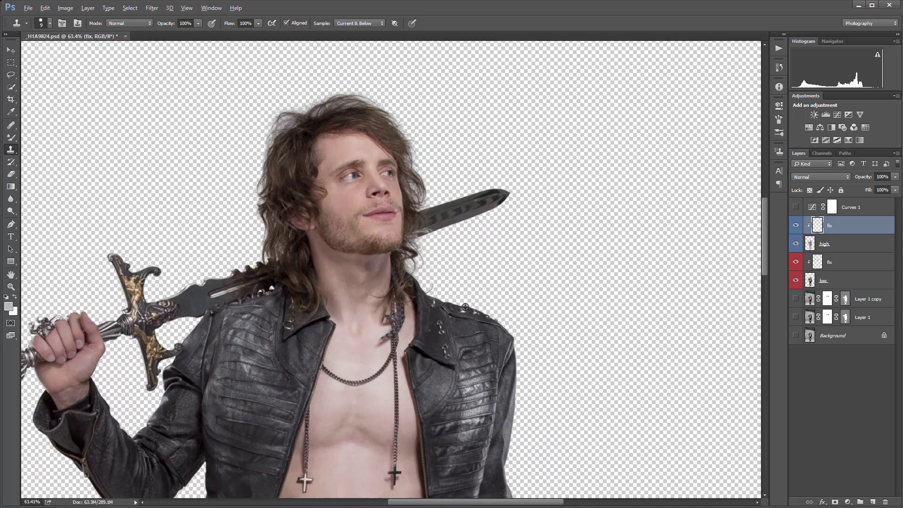
pyautogui.scroll(3, 310, 158)
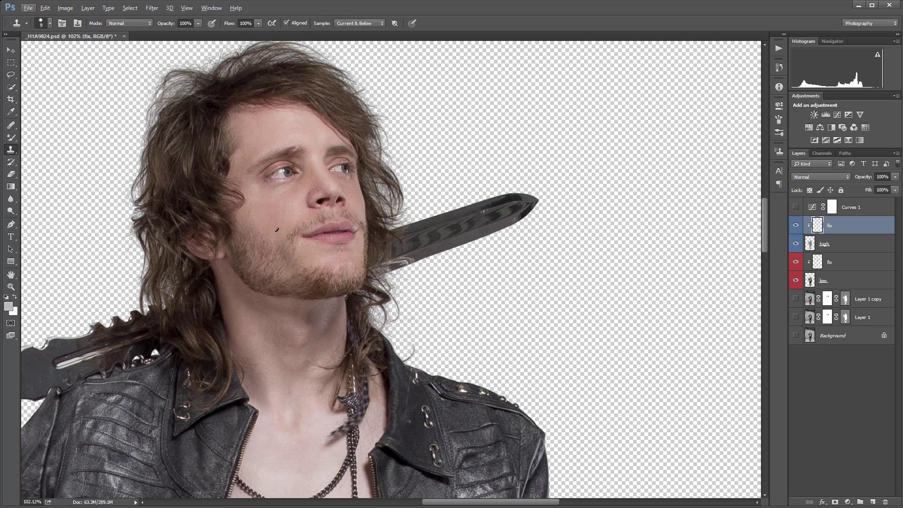
pyautogui.scroll(-2, 277, 230)
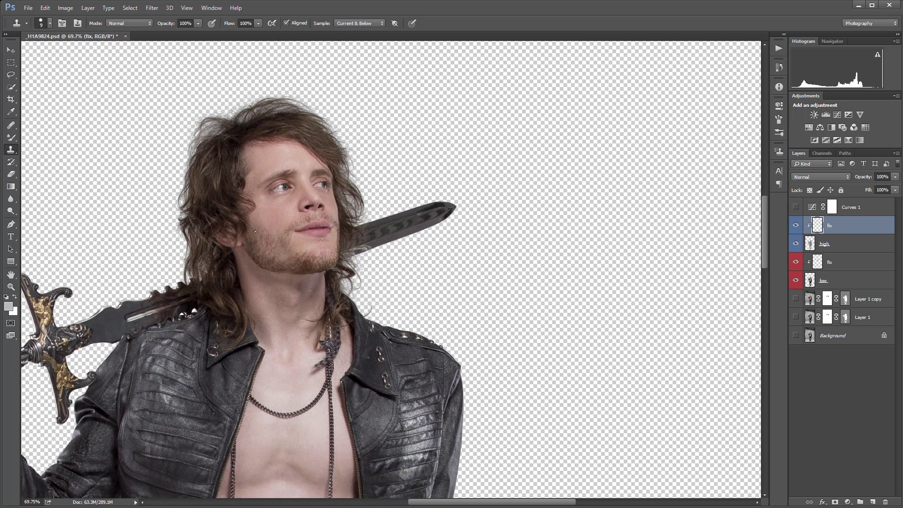